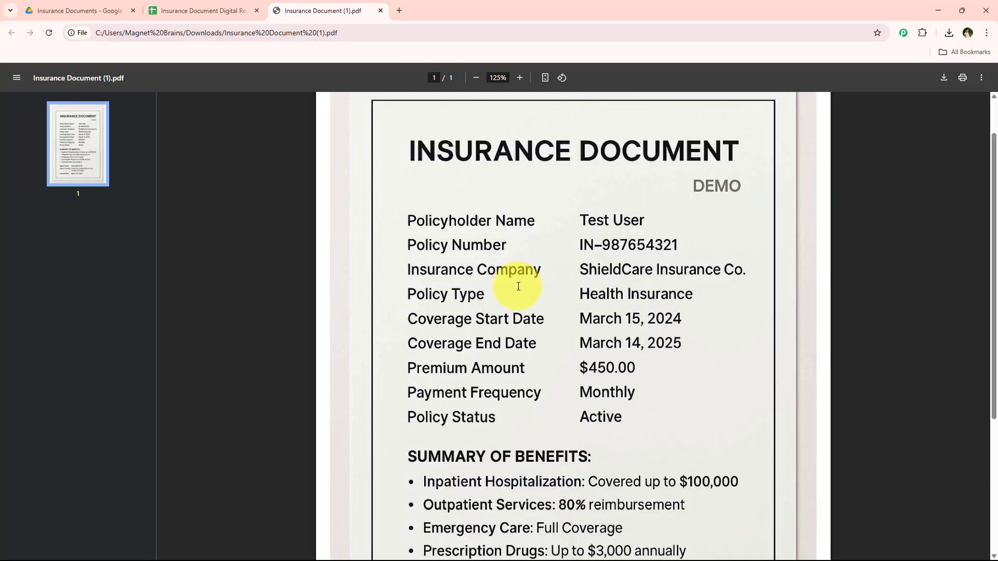
- Compare the fields in the insurance document PDF with the column headings of the Insurance Document Digital Record spreadsheet
{"action": "scroll", "coordinate": [473, 297], "scroll_direction": "down", "scroll_amount": 4}
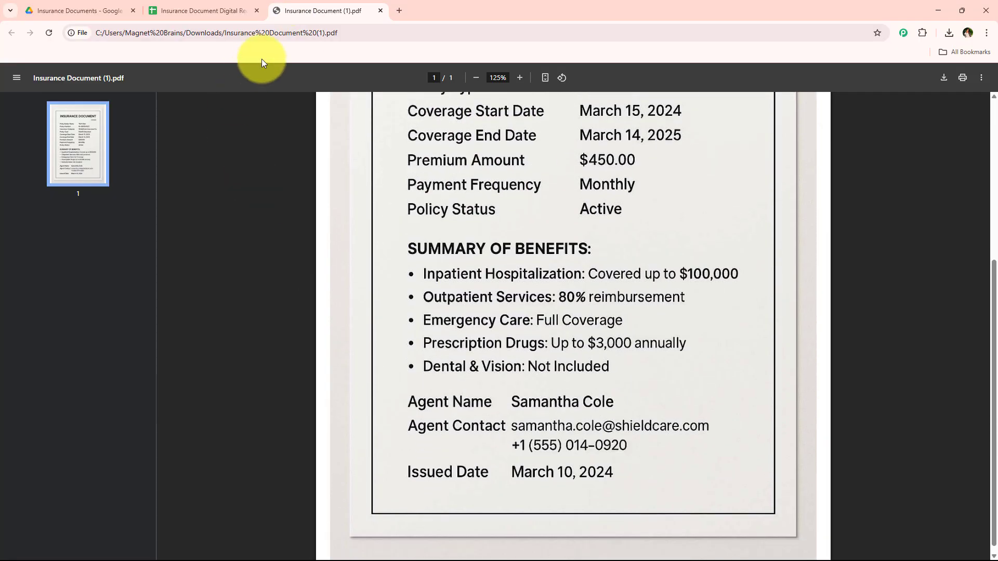
{"action": "left_click", "coordinate": [179, 7]}
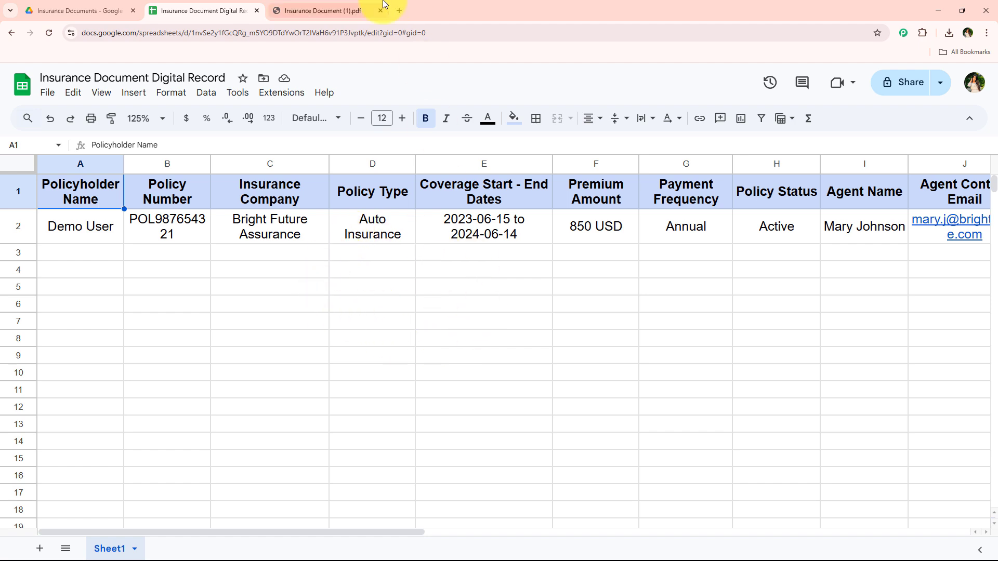
{"action": "left_click", "coordinate": [358, 9]}
{"action": "scroll", "coordinate": [460, 333], "scroll_direction": "up", "scroll_amount": 5}
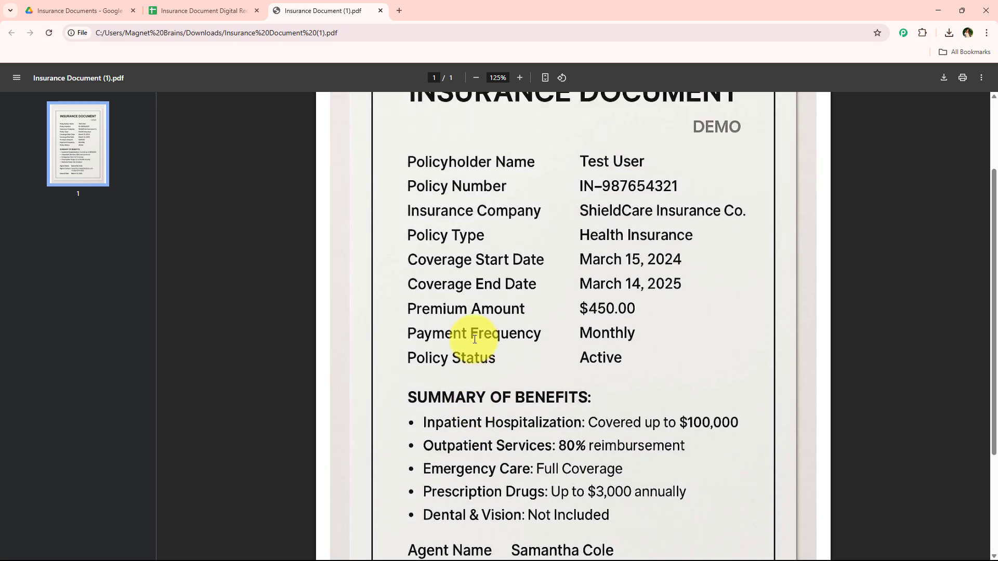
{"action": "left_click", "coordinate": [211, 9]}
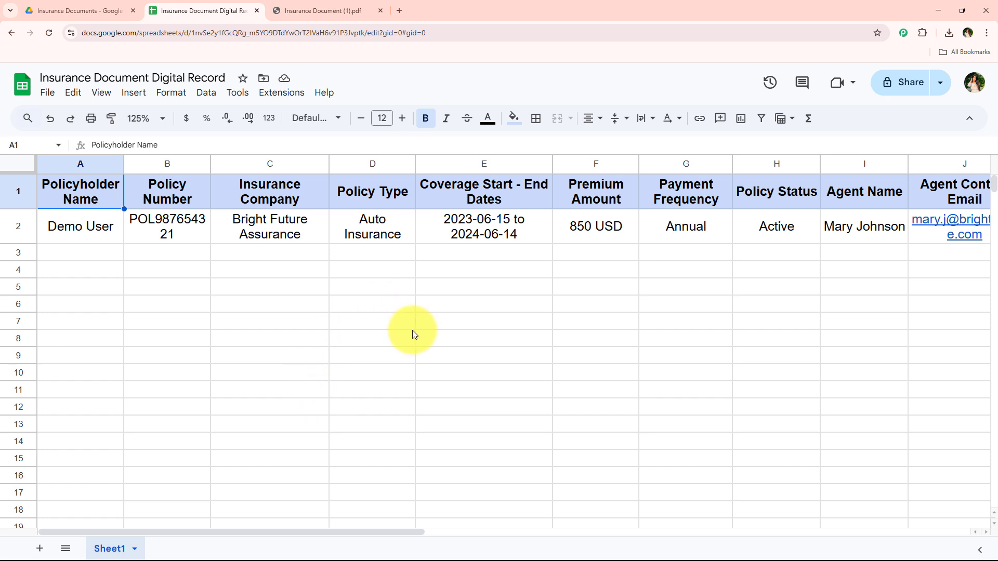
- Open pabbly.com/connect in a new browser tab and dismiss the promotional offer
{"action": "left_click", "coordinate": [399, 11]}
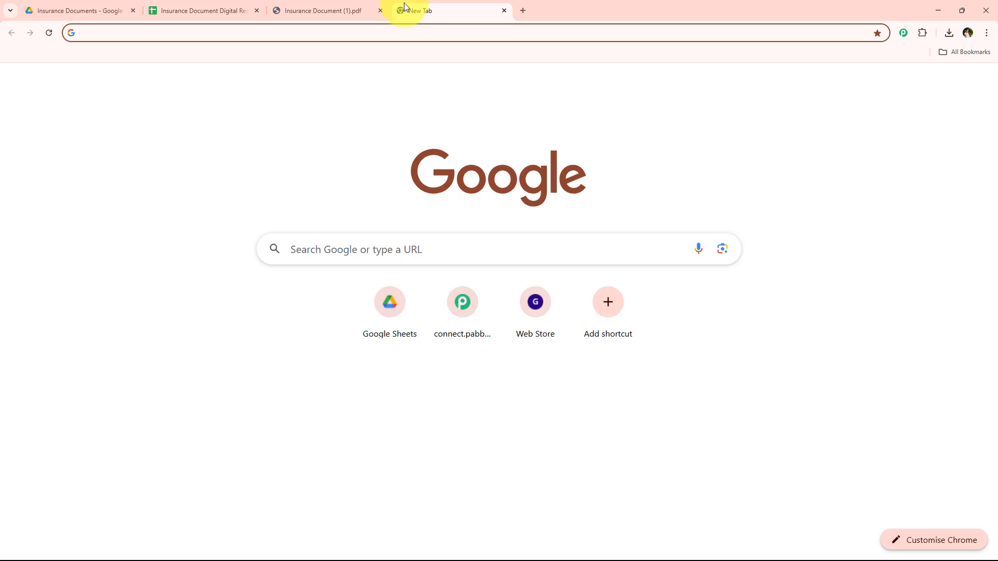
{"action": "left_click", "coordinate": [185, 39]}
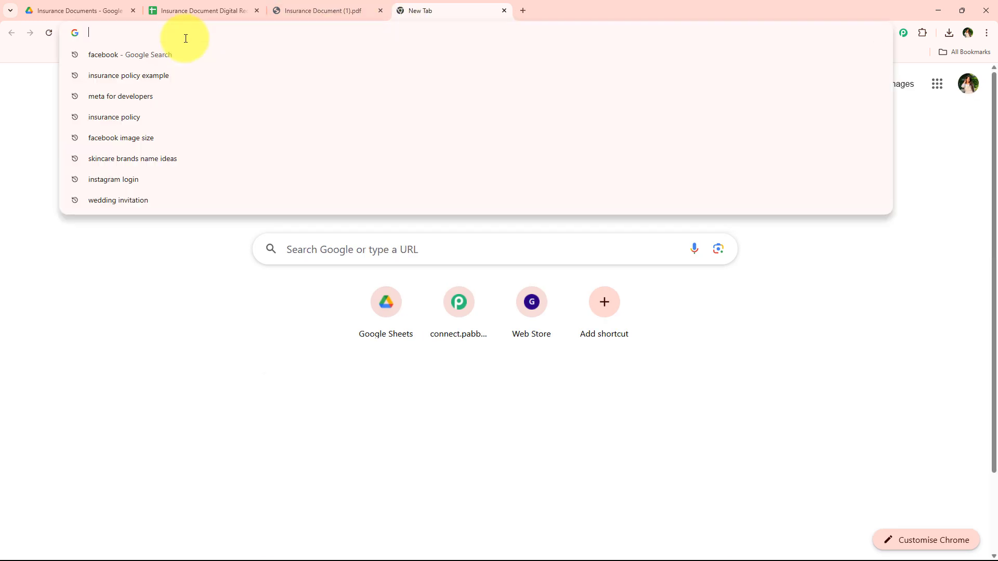
{"action": "type", "text": "p"}
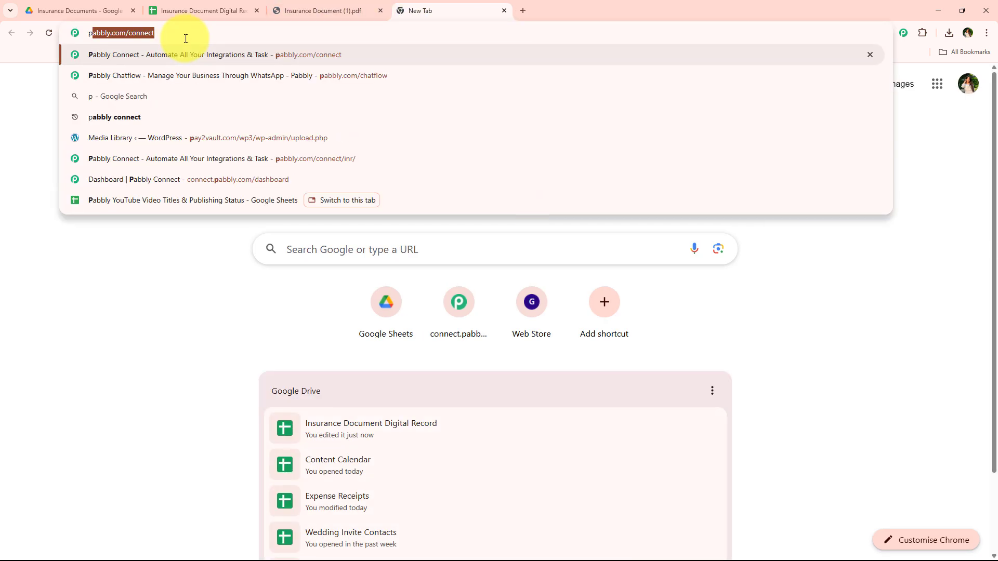
{"action": "key", "text": "Return"}
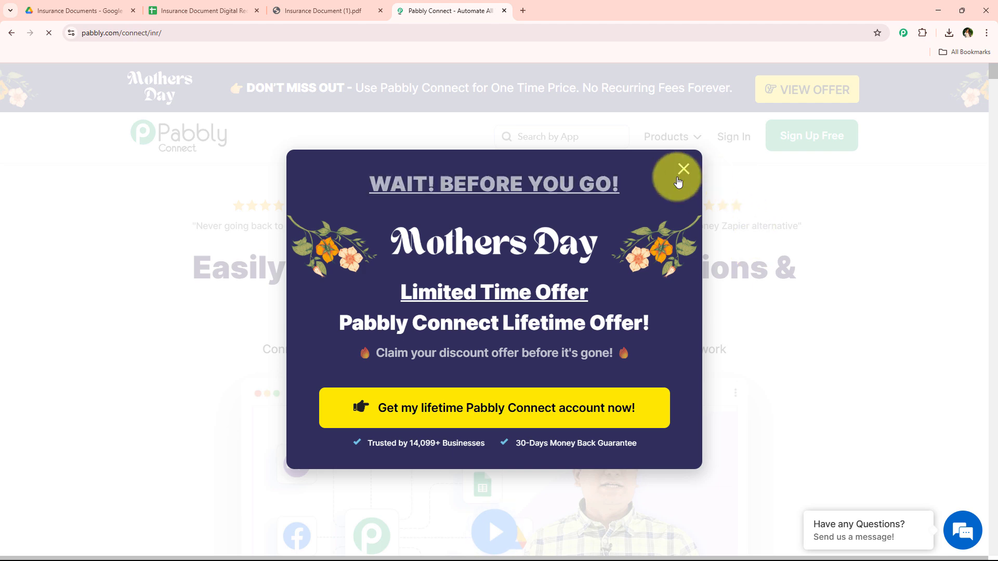
{"action": "left_click", "coordinate": [684, 168]}
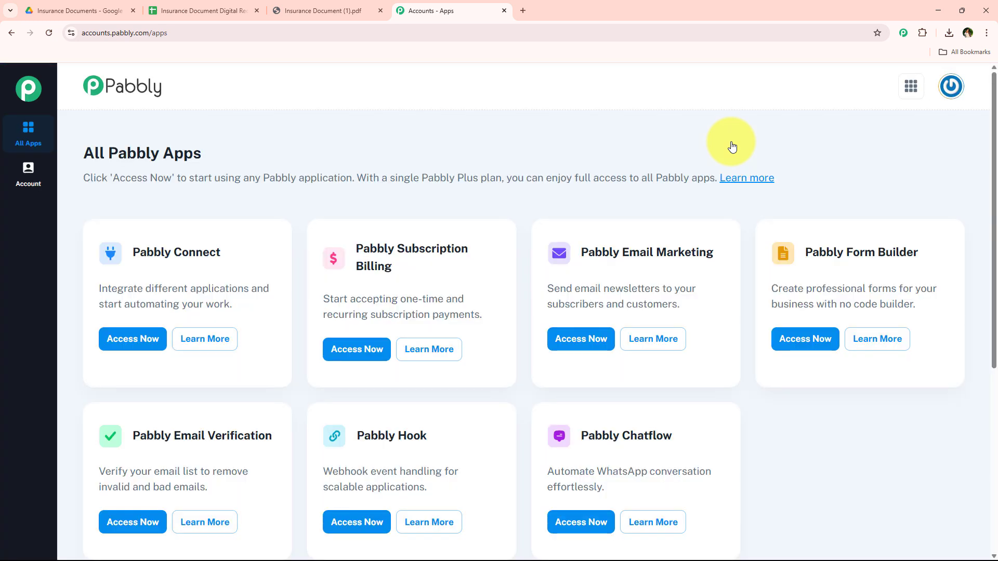
- Access Pabbly Connect from the All Pabbly Apps page
{"action": "scroll", "coordinate": [475, 201], "scroll_direction": "down", "scroll_amount": 1}
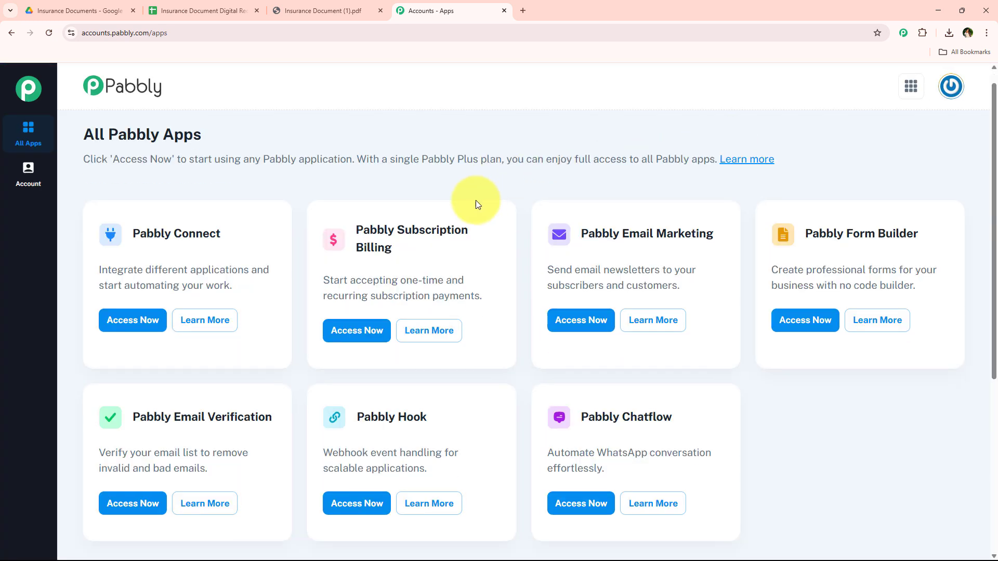
{"action": "scroll", "coordinate": [405, 213], "scroll_direction": "up", "scroll_amount": 1}
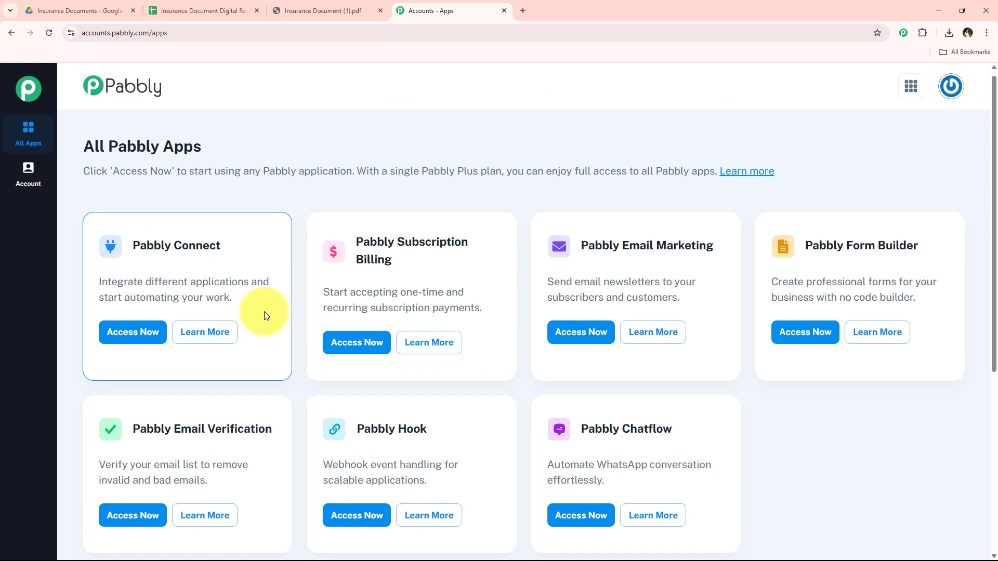
{"action": "left_click_drag", "start_coordinate": [132, 259], "coordinate": [258, 285]}
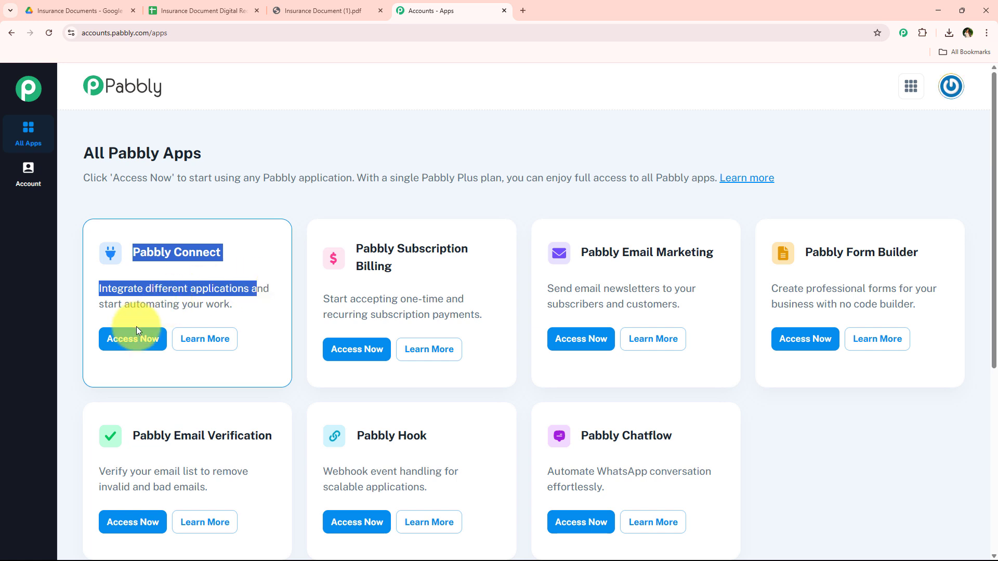
{"action": "left_click", "coordinate": [154, 341]}
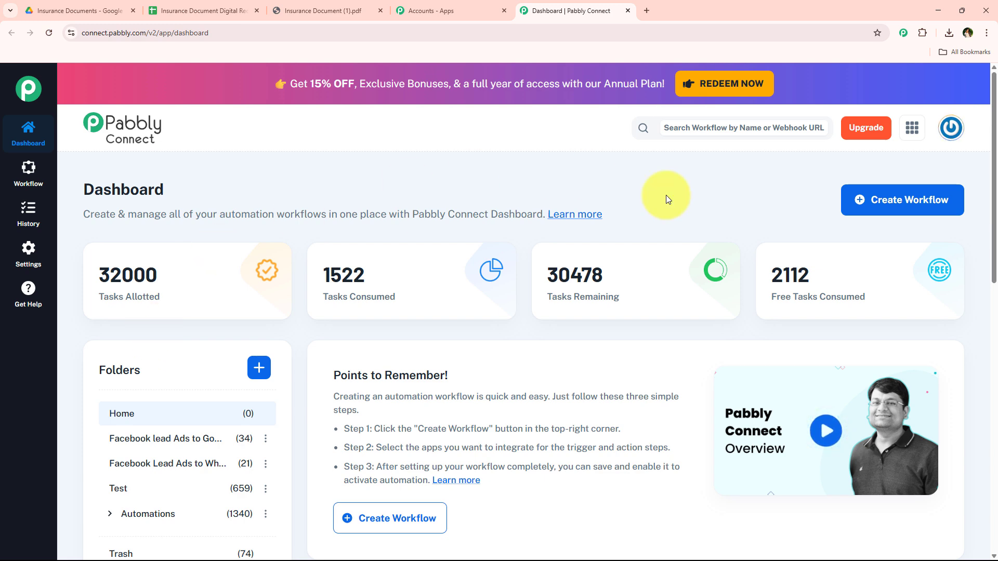
{"action": "left_click", "coordinate": [883, 212]}
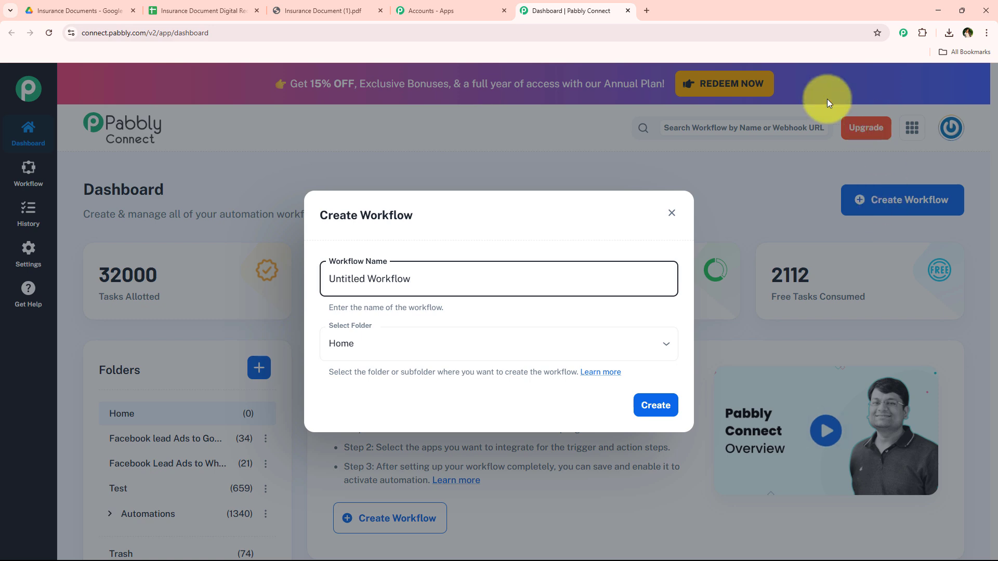
{"action": "left_click", "coordinate": [667, 221]}
{"action": "scroll", "coordinate": [189, 374], "scroll_direction": "down", "scroll_amount": 3}
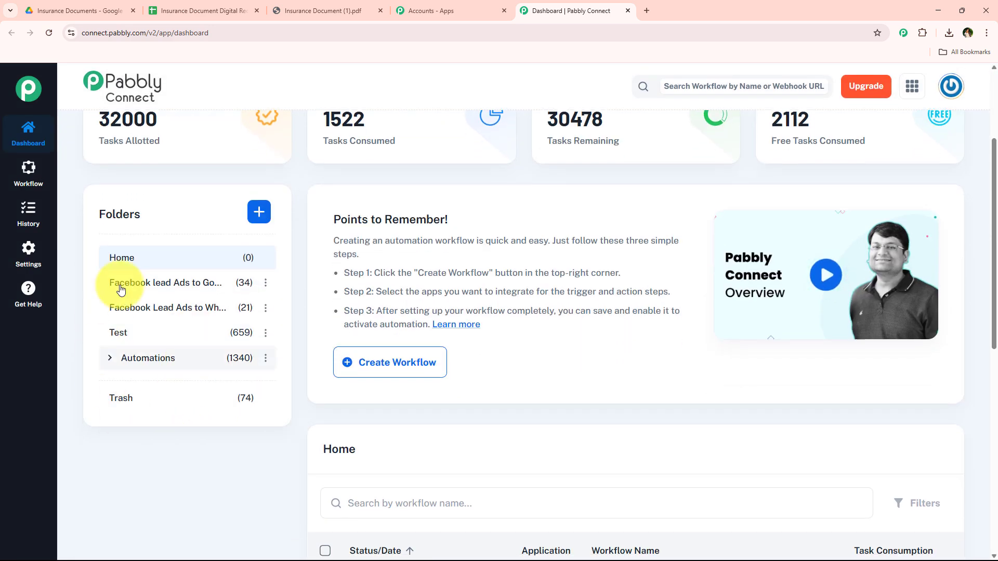
{"action": "scroll", "coordinate": [192, 432], "scroll_direction": "up", "scroll_amount": 2}
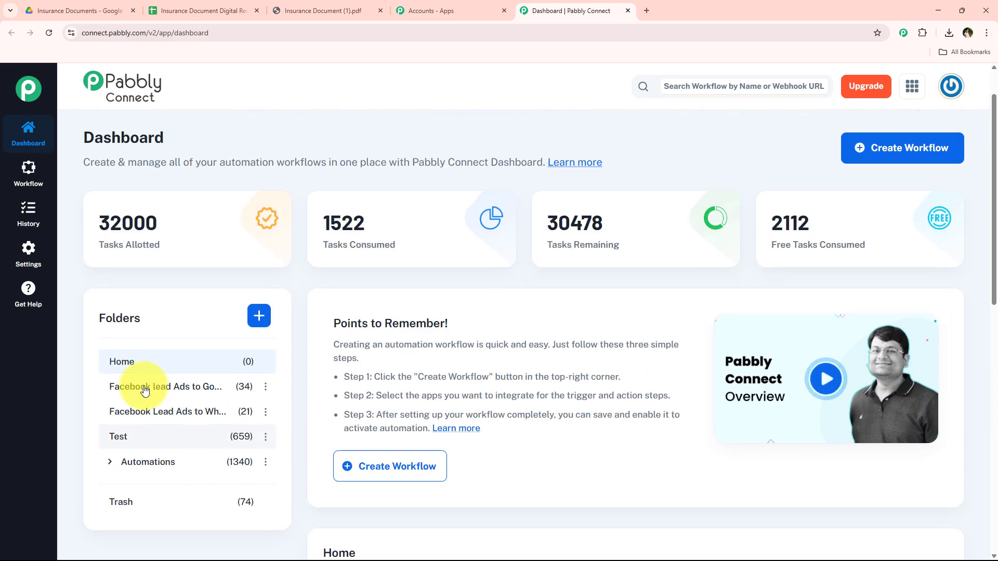
{"action": "left_click", "coordinate": [259, 314]}
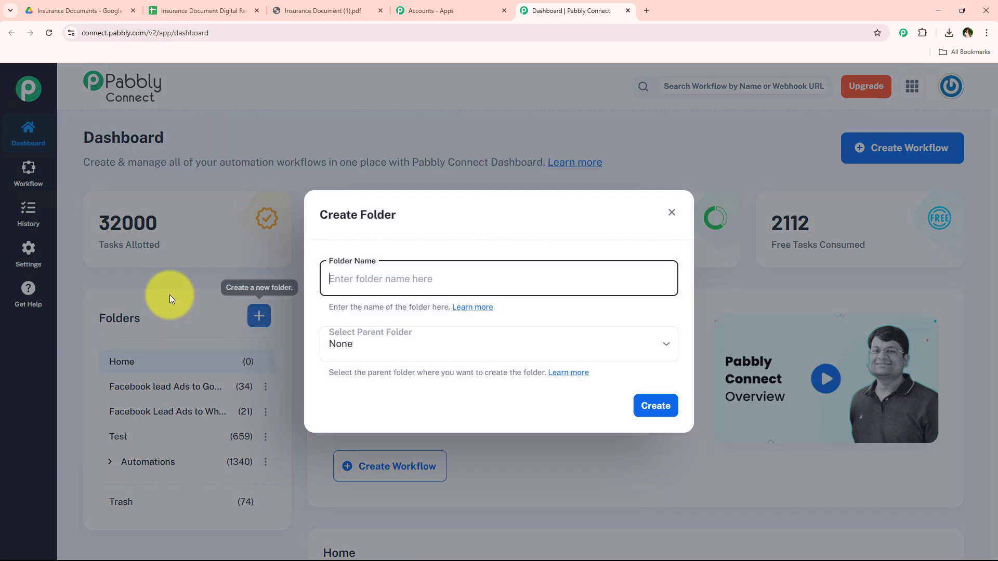
{"action": "left_click", "coordinate": [672, 214]}
- Create a workflow named "Convert Insurance Documents to Digital Records with AI Agent" in the Automations folder
{"action": "left_click", "coordinate": [880, 149]}
{"action": "left_click", "coordinate": [420, 346]}
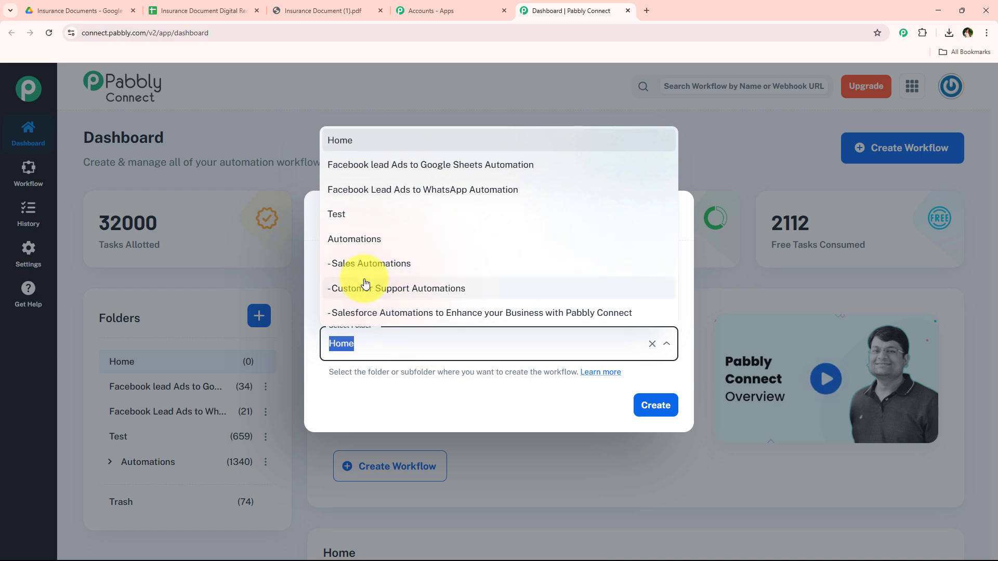
{"action": "left_click", "coordinate": [354, 239]}
{"action": "left_click_drag", "start_coordinate": [470, 279], "coordinate": [301, 290]}
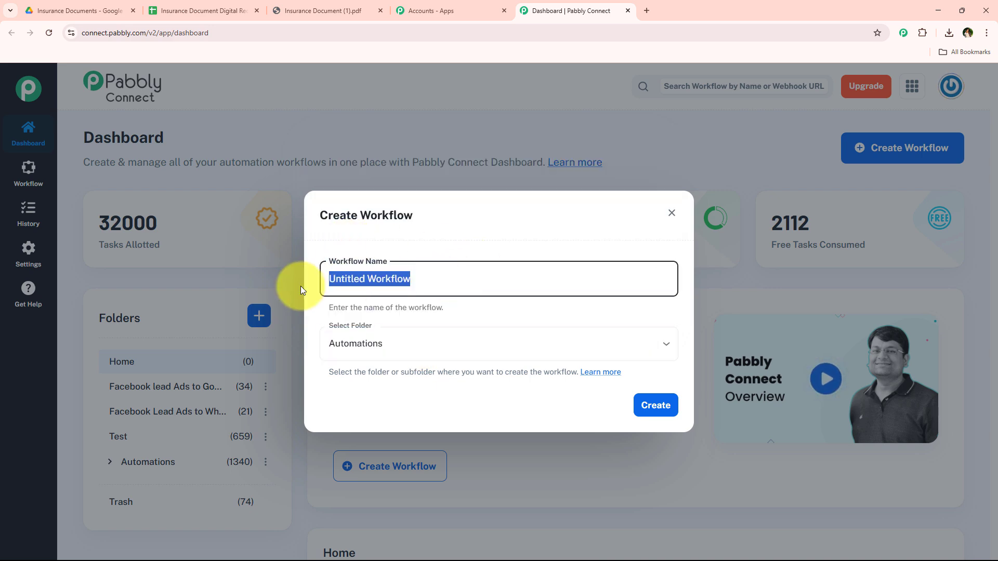
{"action": "type", "text": "Convert Insurance Documents to Digital Records with AI Agent"}
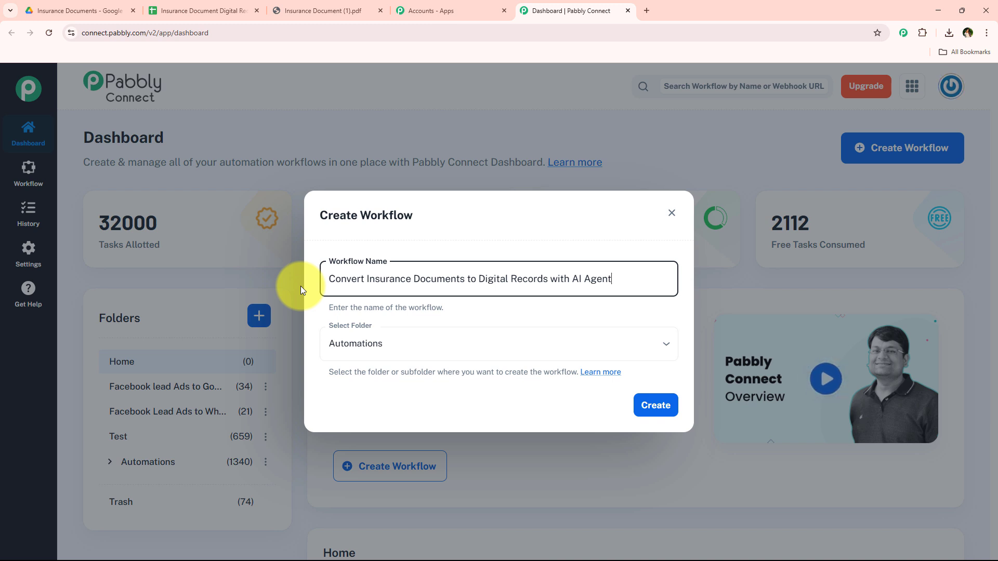
{"action": "left_click", "coordinate": [671, 406]}
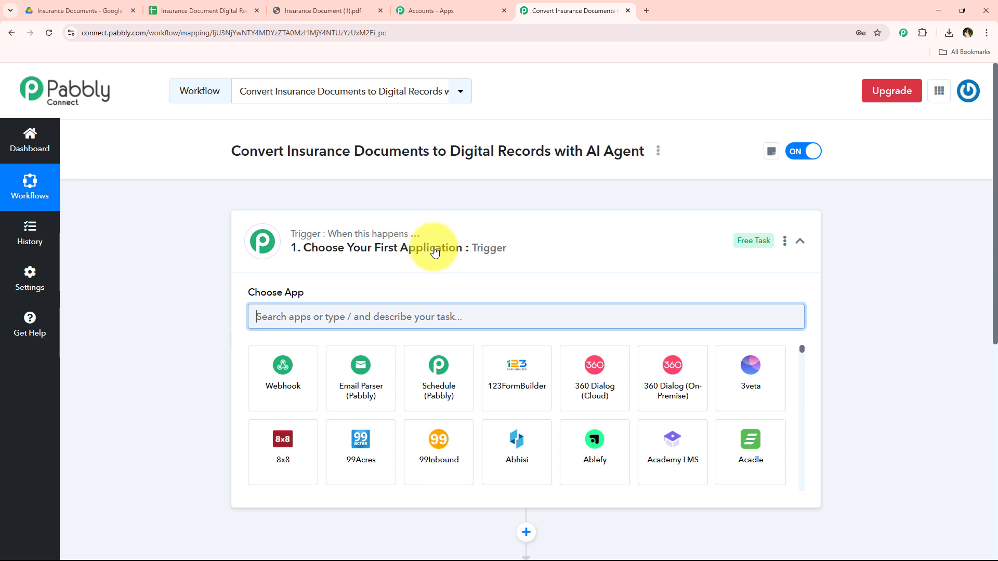
- Set the workflow's trigger app to Google Drive with the trigger event New File in Specific Folder
{"action": "left_click", "coordinate": [517, 259]}
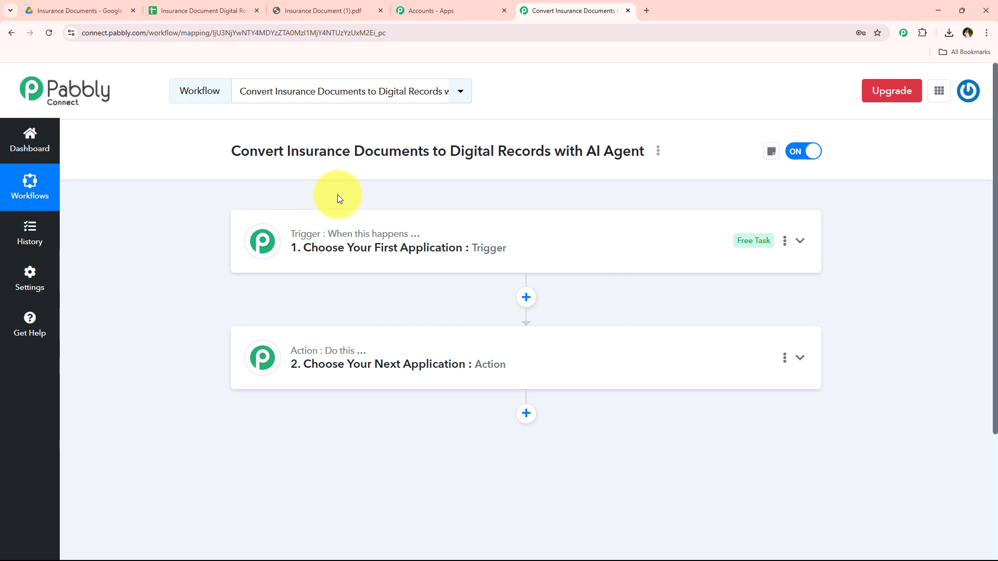
{"action": "left_click", "coordinate": [339, 244]}
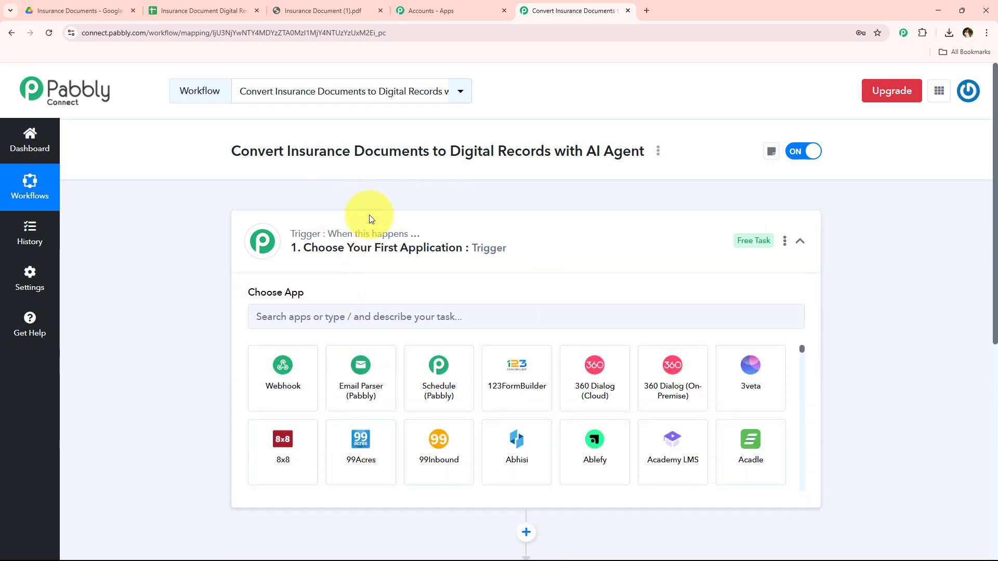
{"action": "left_click", "coordinate": [301, 316]}
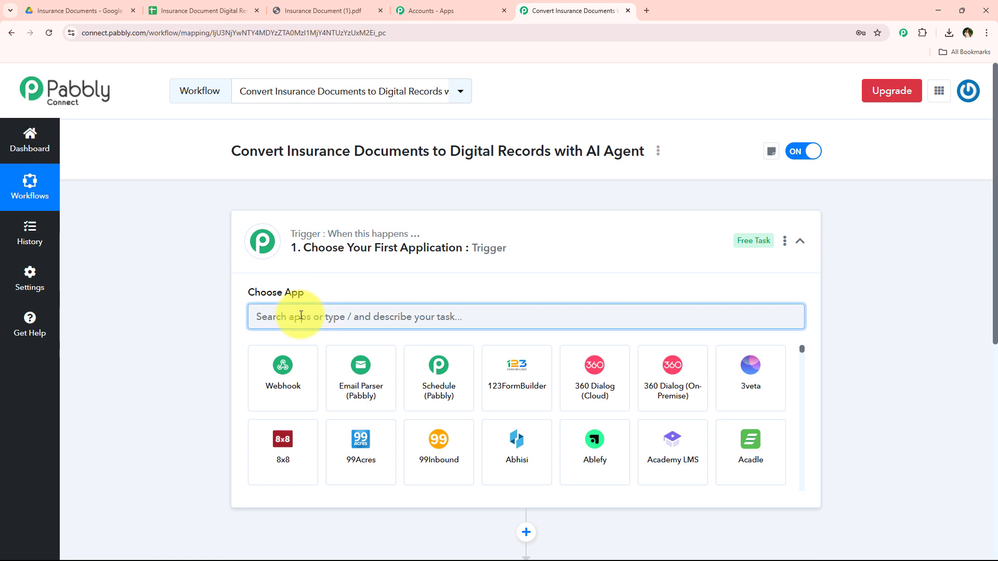
{"action": "type", "text": "Dr"}
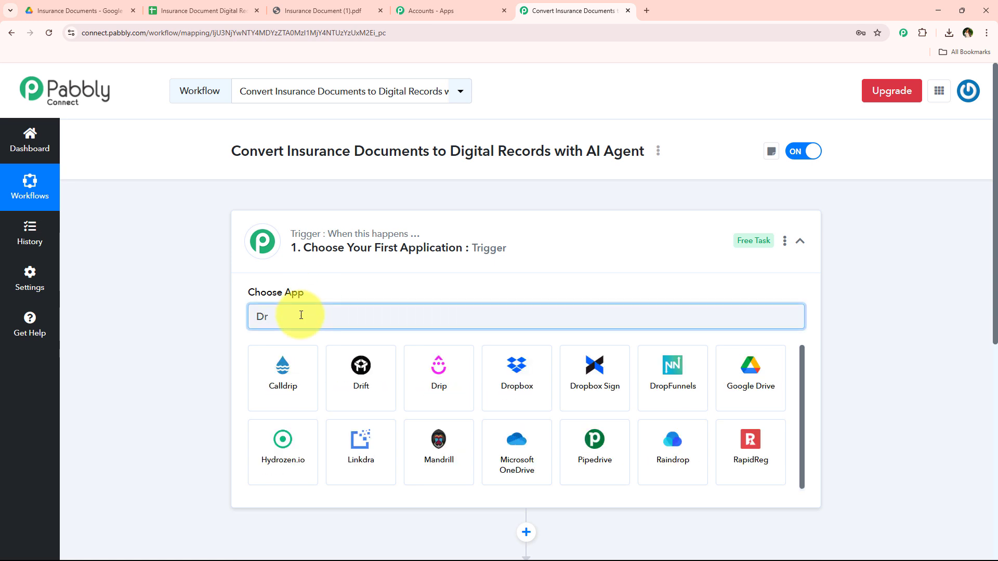
{"action": "type", "text": "ive"}
{"action": "left_click", "coordinate": [284, 377]}
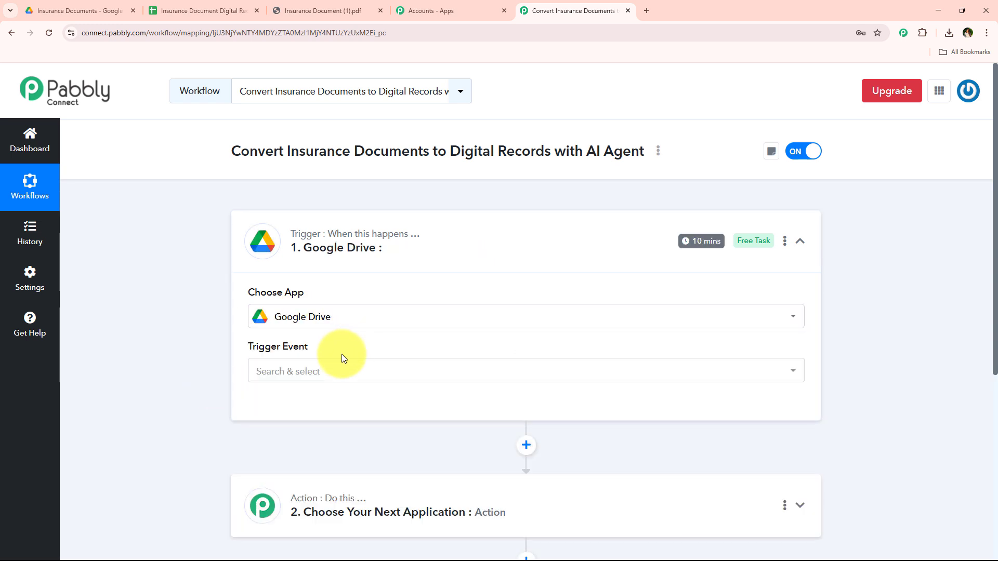
{"action": "left_click", "coordinate": [330, 372]}
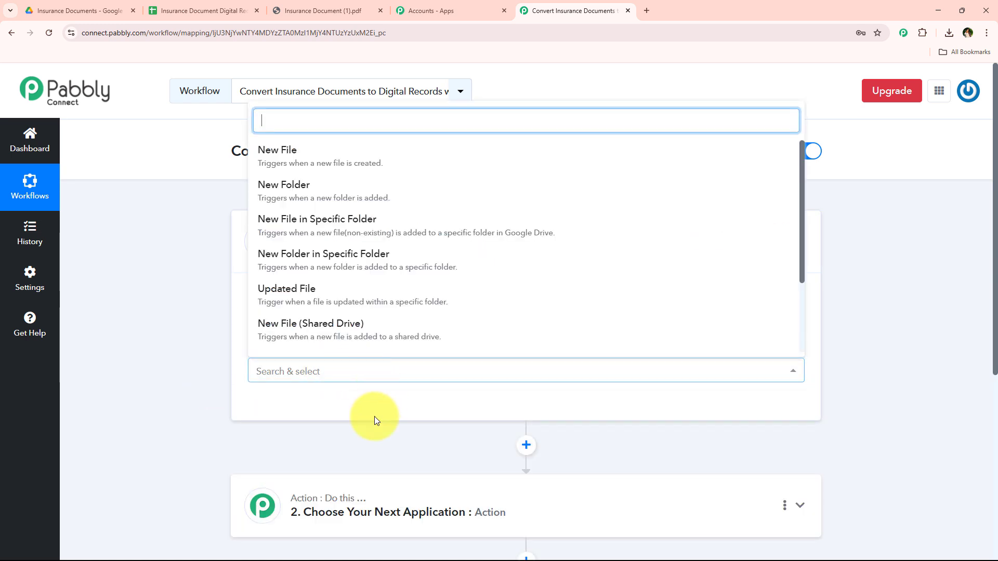
{"action": "left_click", "coordinate": [293, 234]}
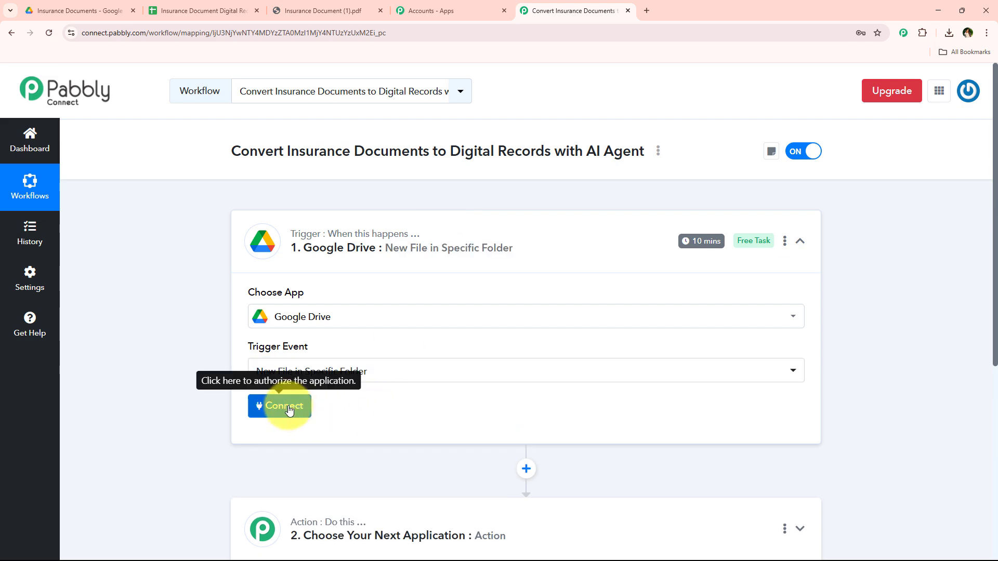
- Start a new Google Drive connection for the trigger instead of using the existing one
{"action": "left_click", "coordinate": [290, 410]}
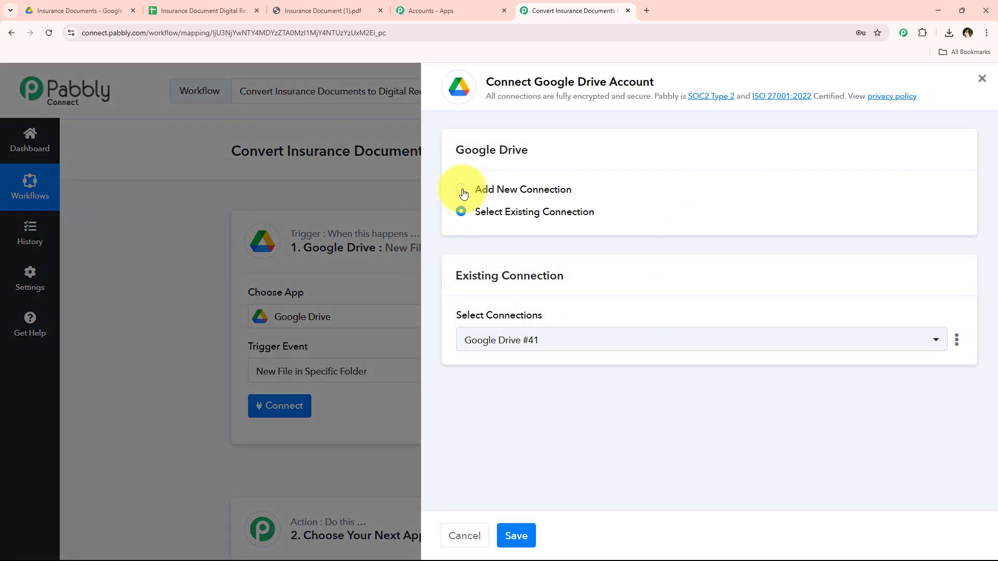
{"action": "left_click_drag", "start_coordinate": [472, 189], "coordinate": [578, 195]}
{"action": "left_click", "coordinate": [593, 220]}
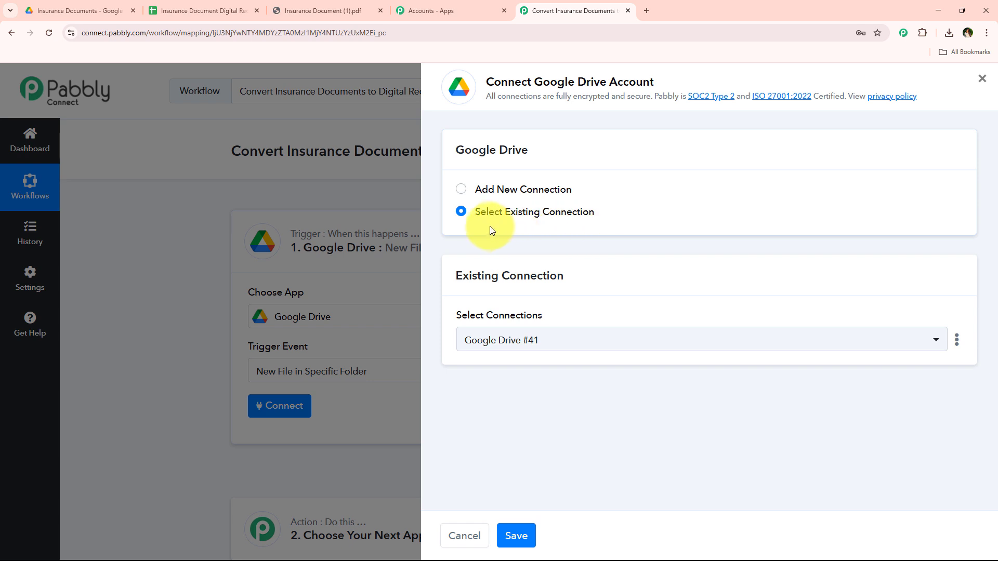
{"action": "left_click_drag", "start_coordinate": [492, 230], "coordinate": [477, 216]}
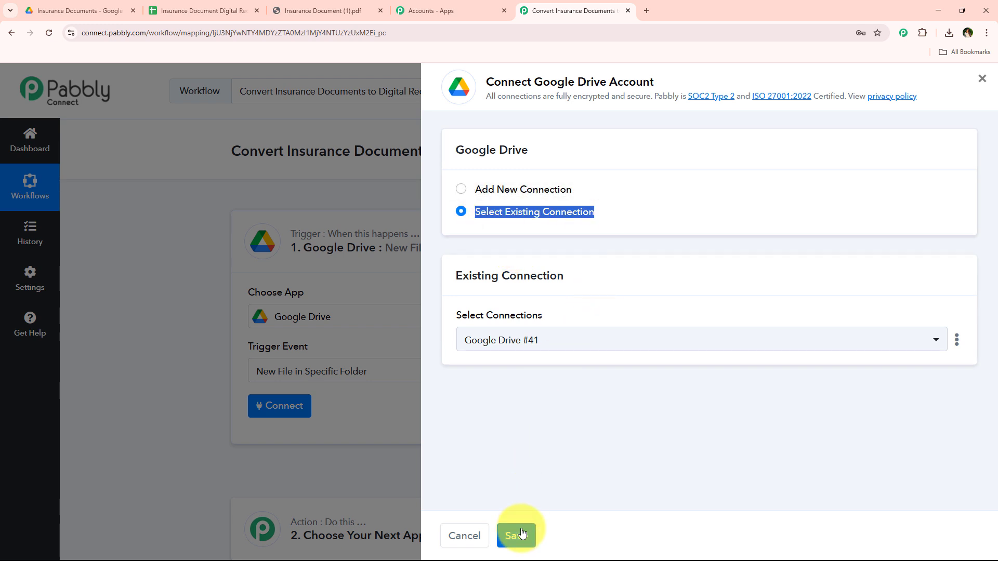
{"action": "left_click", "coordinate": [646, 274]}
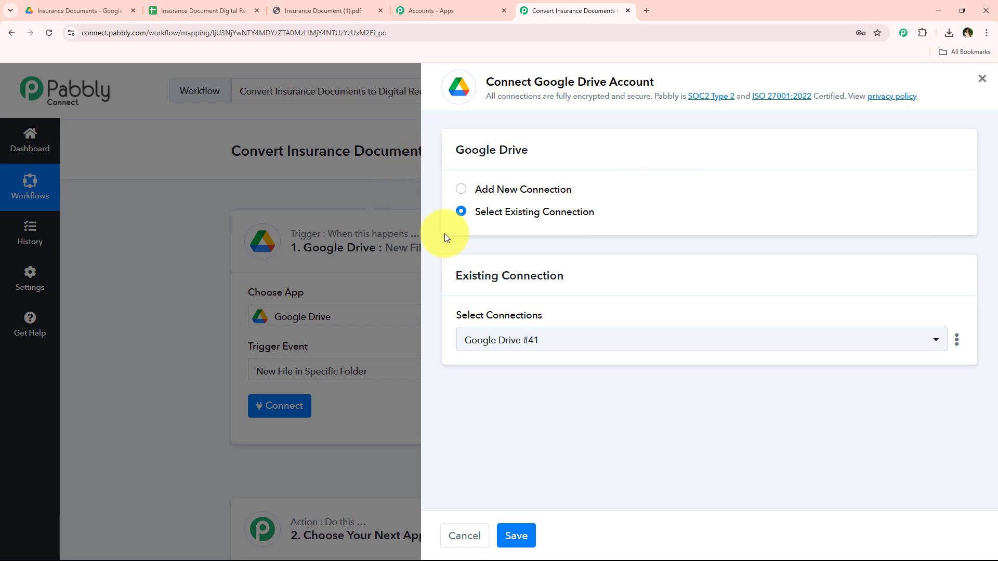
{"action": "left_click", "coordinate": [532, 194]}
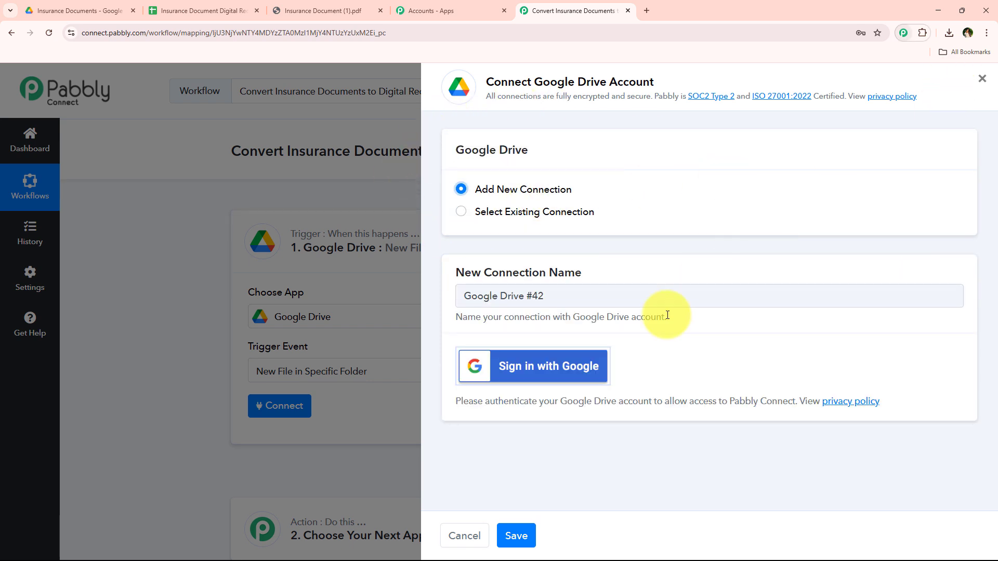
- Authorize the connection with the Pabbly Google account, granting Pabbly Connect Drive access to its Google Drive files
{"action": "left_click", "coordinate": [525, 382]}
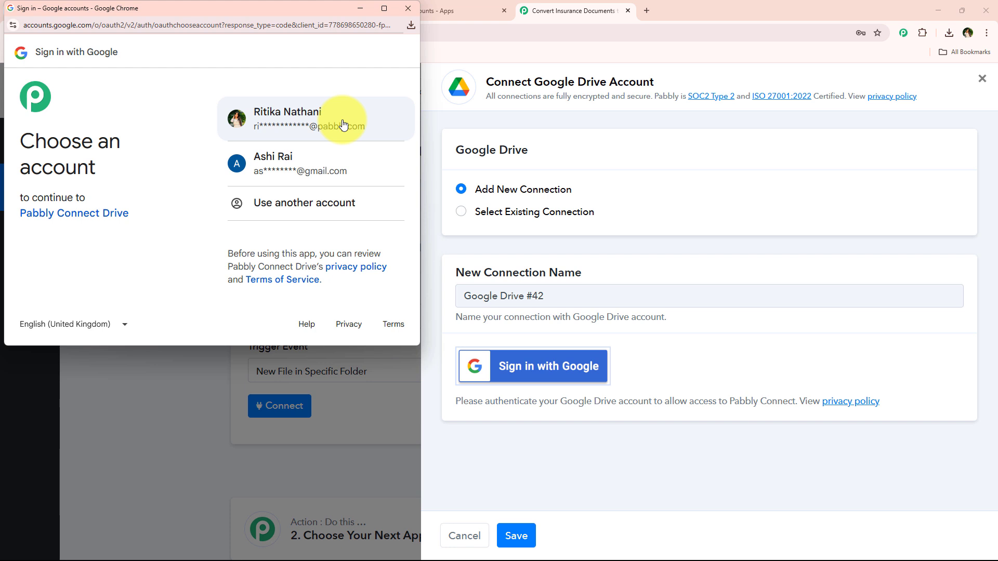
{"action": "left_click", "coordinate": [312, 112]}
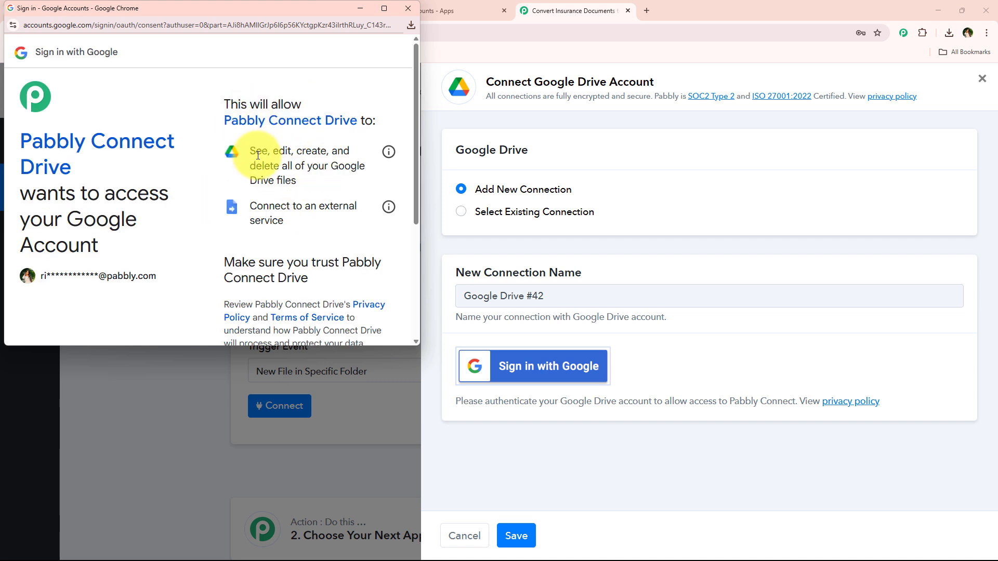
{"action": "left_click_drag", "start_coordinate": [246, 151], "coordinate": [305, 223]}
{"action": "scroll", "coordinate": [304, 329], "scroll_direction": "down", "scroll_amount": 4}
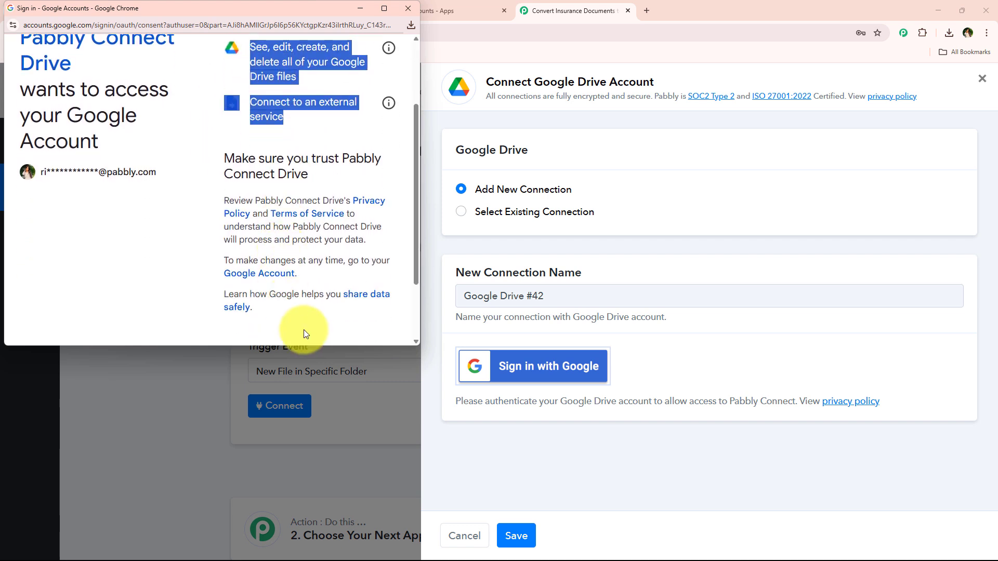
{"action": "scroll", "coordinate": [361, 271], "scroll_direction": "up", "scroll_amount": 4}
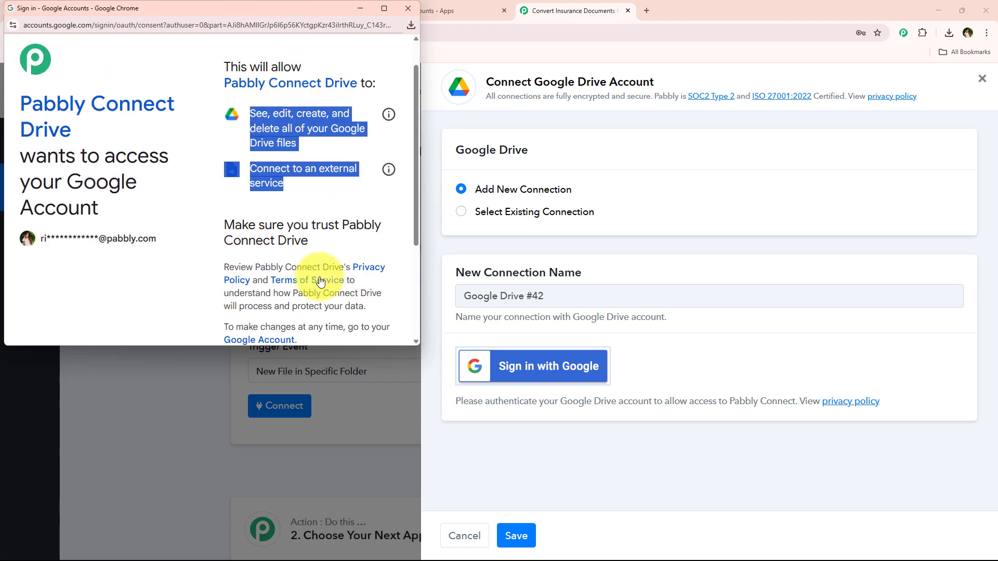
{"action": "scroll", "coordinate": [361, 275], "scroll_direction": "down", "scroll_amount": 4}
{"action": "left_click", "coordinate": [362, 280]}
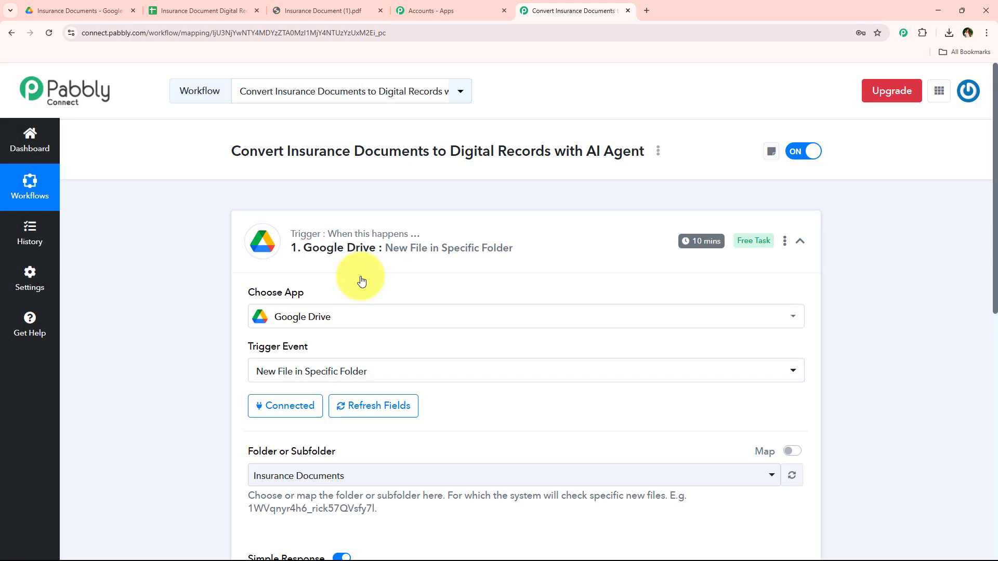
- Check the trigger's selected folder against the Insurance Documents folder in Google Drive
{"action": "scroll", "coordinate": [238, 320], "scroll_direction": "down", "scroll_amount": 4}
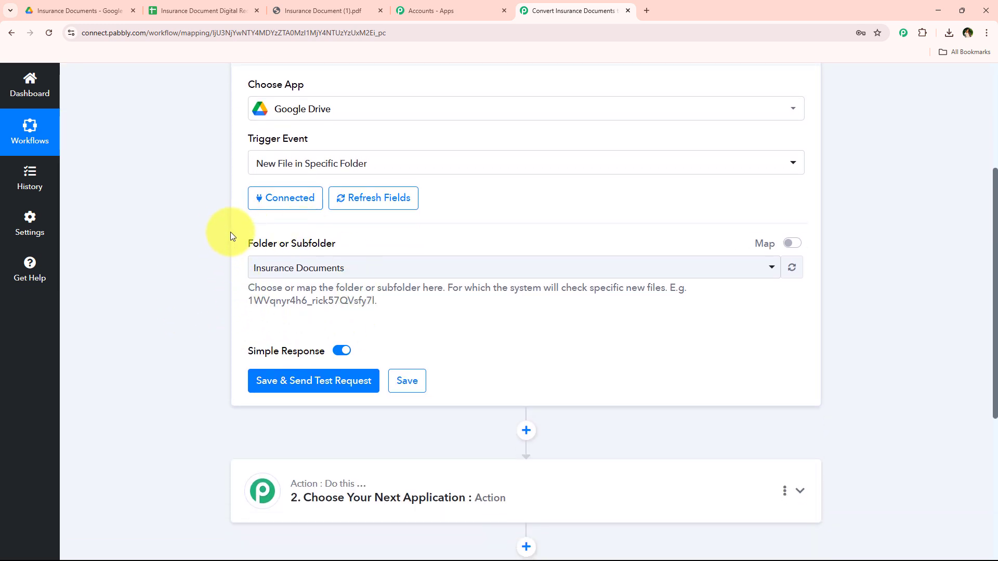
{"action": "left_click_drag", "start_coordinate": [231, 242], "coordinate": [356, 245]}
{"action": "left_click", "coordinate": [356, 241]}
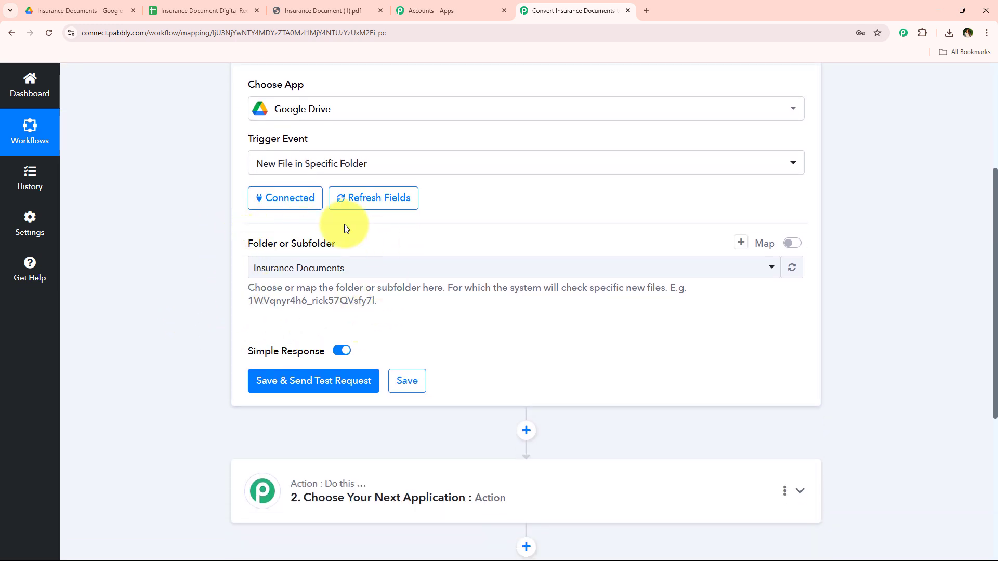
{"action": "left_click", "coordinate": [129, 5]}
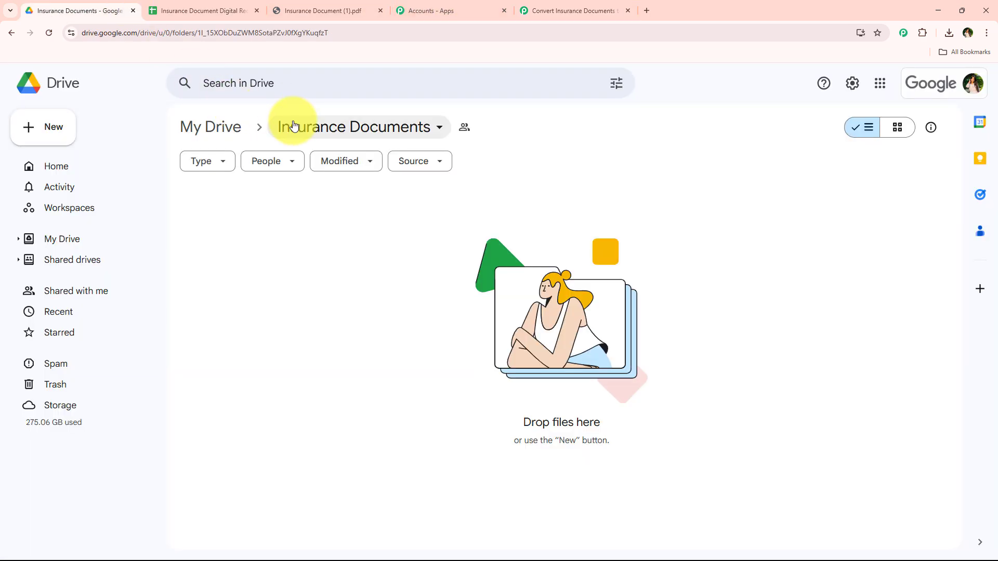
{"action": "left_click", "coordinate": [567, 11]}
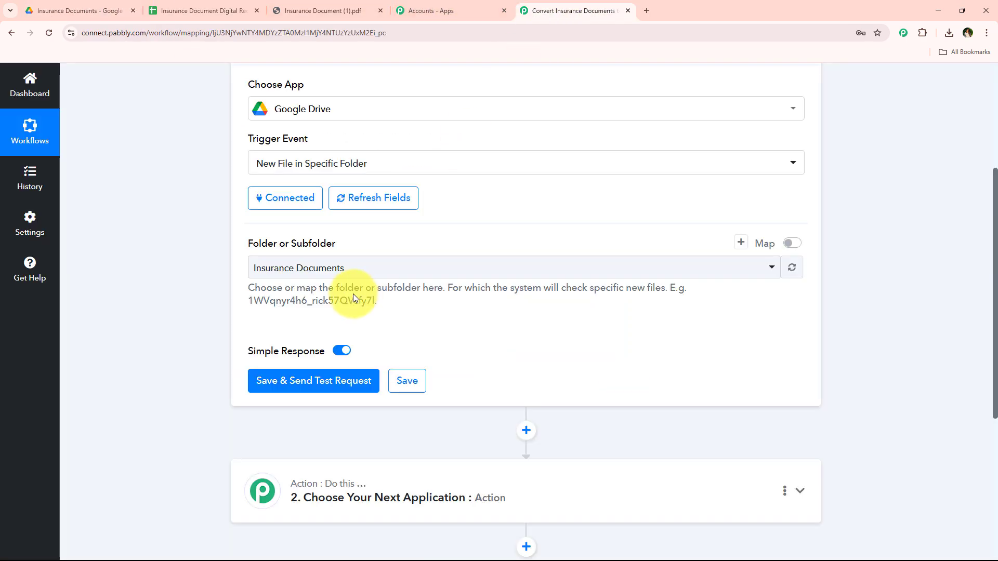
{"action": "left_click", "coordinate": [348, 267]}
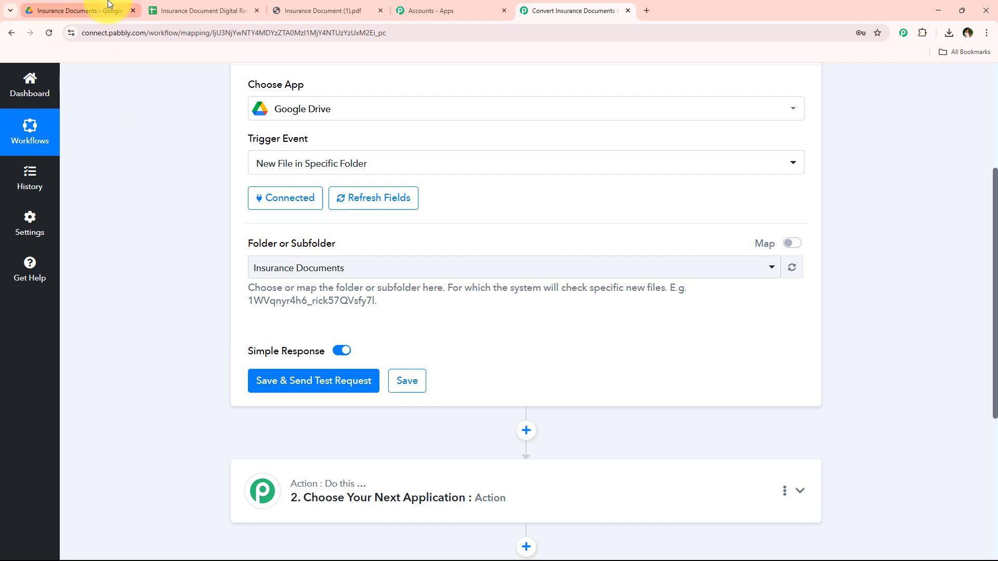
- Switch to Google Drive and check the general access settings for sharing the Insurance Documents folder
{"action": "left_click", "coordinate": [67, 10]}
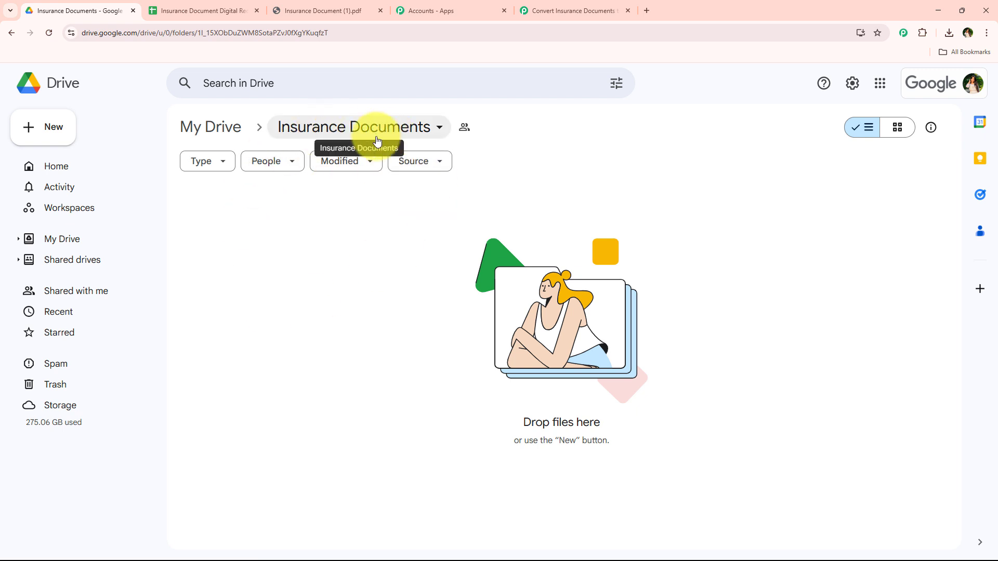
{"action": "left_click", "coordinate": [343, 138]}
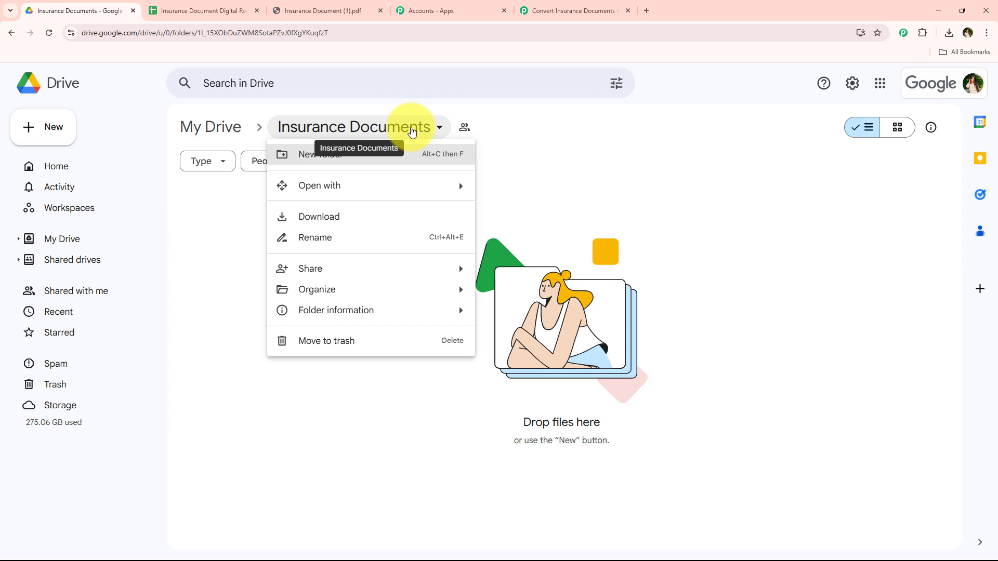
{"action": "left_click", "coordinate": [716, 136]}
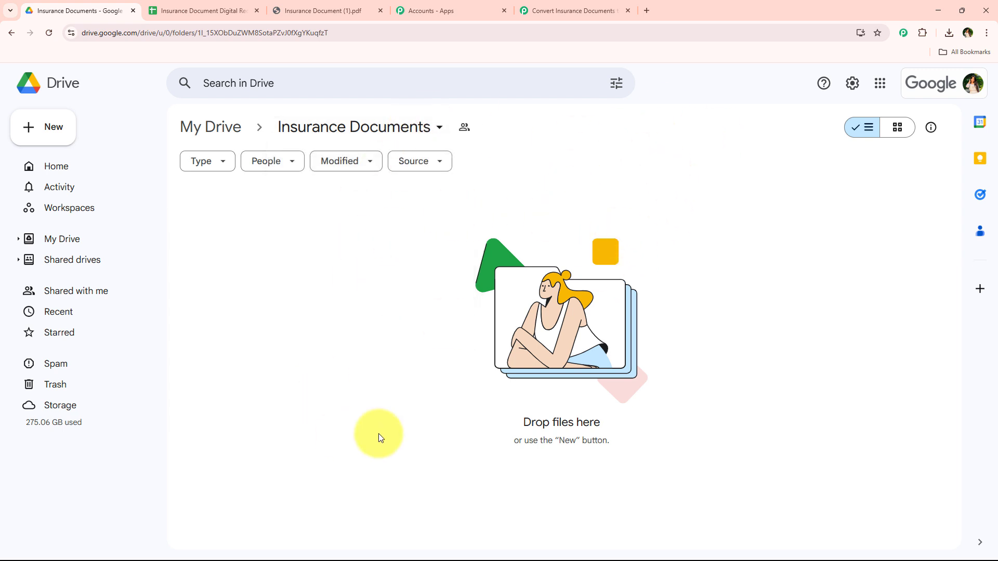
{"action": "left_click", "coordinate": [345, 127]}
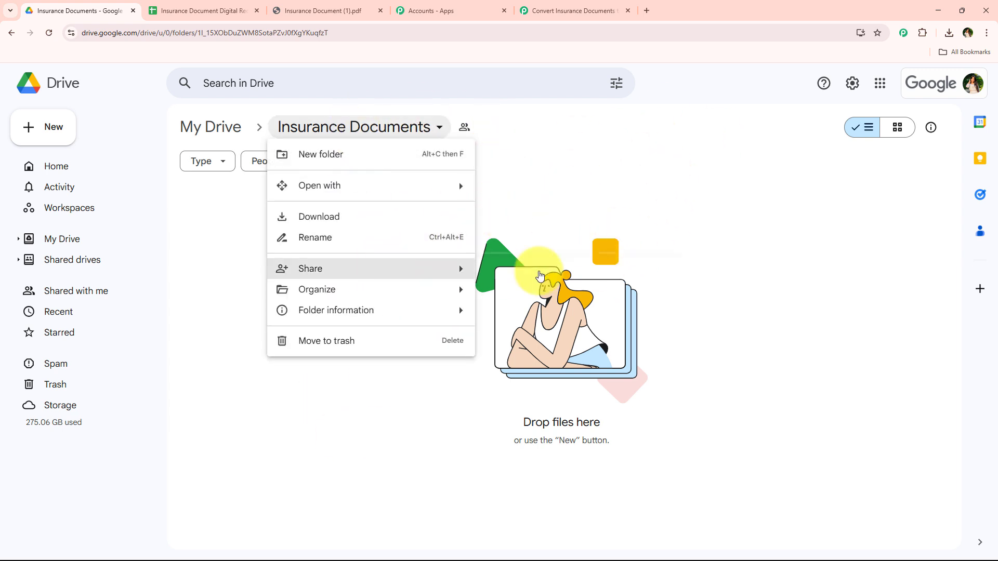
{"action": "left_click", "coordinate": [586, 274]}
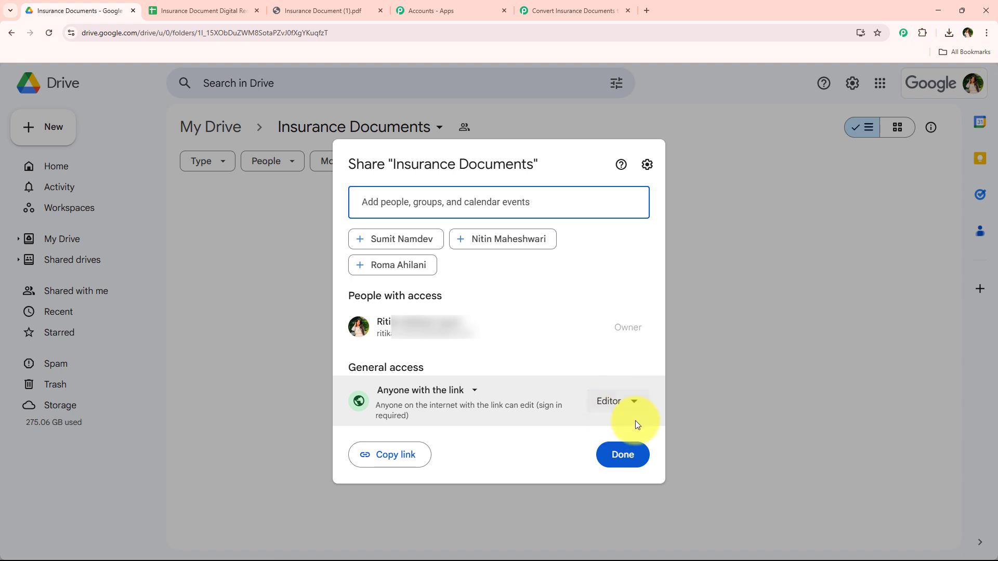
{"action": "left_click", "coordinate": [629, 460]}
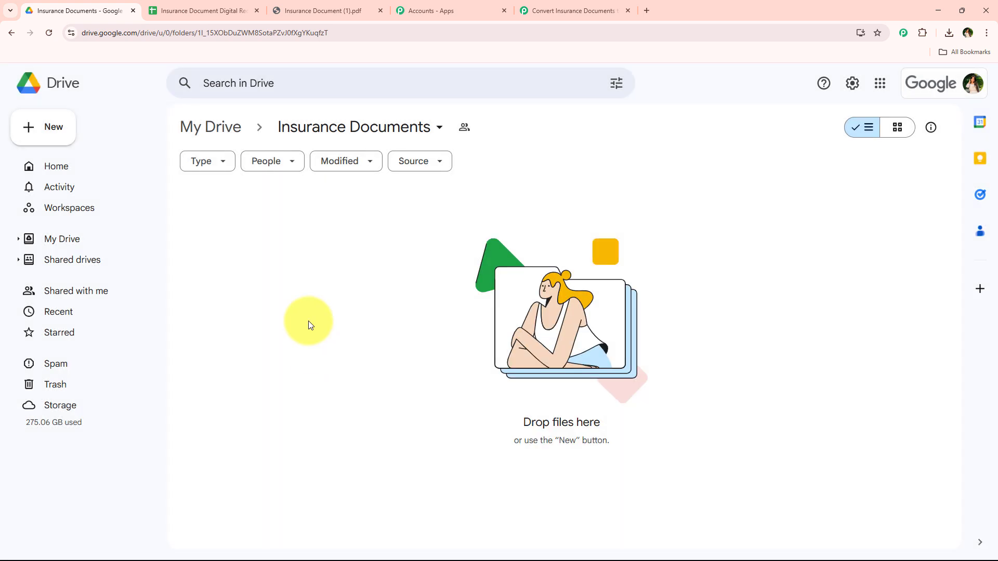
- Return to the Pabbly Connect workflow and review the trigger's Folder or Subfolder selection
{"action": "left_click", "coordinate": [533, 7]}
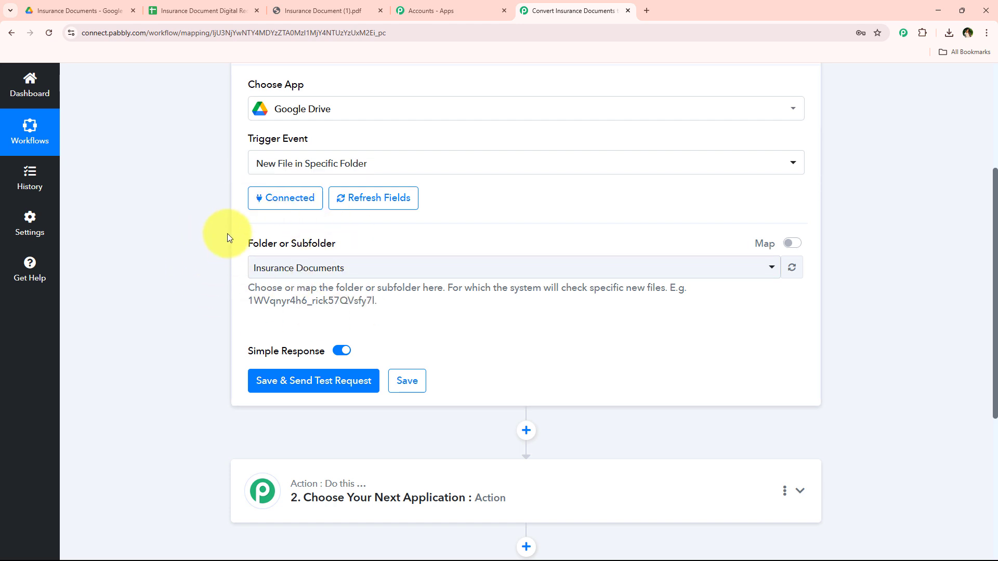
{"action": "left_click_drag", "start_coordinate": [230, 238], "coordinate": [354, 252]}
{"action": "left_click", "coordinate": [342, 269]}
{"action": "left_click", "coordinate": [335, 272]}
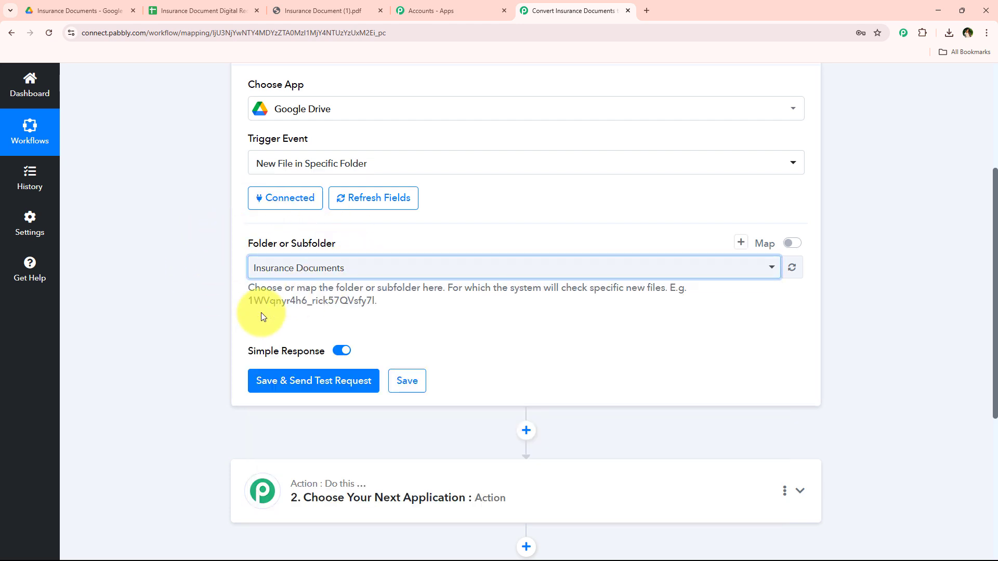
{"action": "scroll", "coordinate": [262, 316], "scroll_direction": "down", "scroll_amount": 1}
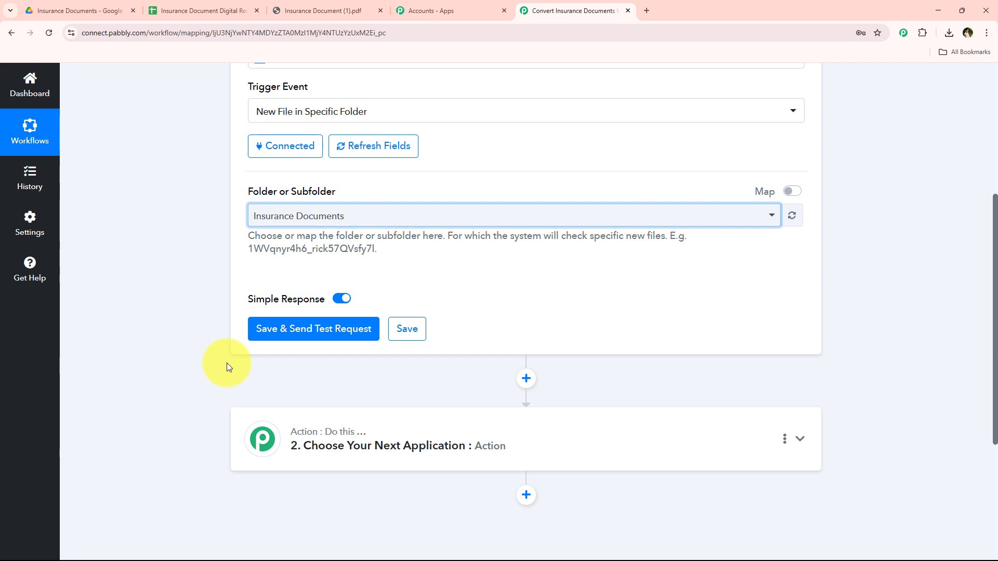
- Check how often the Google Drive trigger looks for new data and review its configuration
{"action": "scroll", "coordinate": [226, 363], "scroll_direction": "up", "scroll_amount": 5}
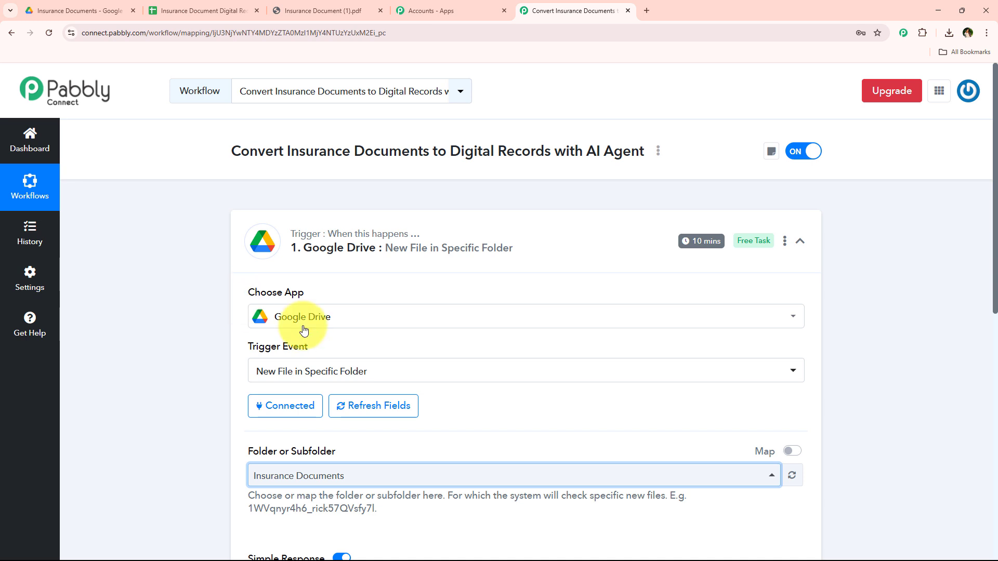
{"action": "mouse_move", "coordinate": [688, 241]}
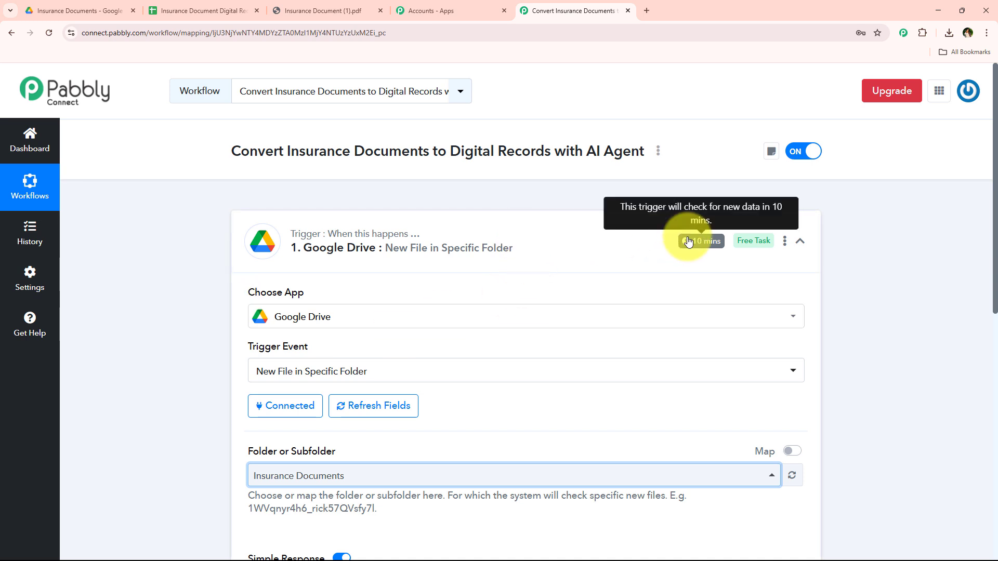
{"action": "left_click", "coordinate": [689, 242]}
{"action": "left_click", "coordinate": [522, 250]}
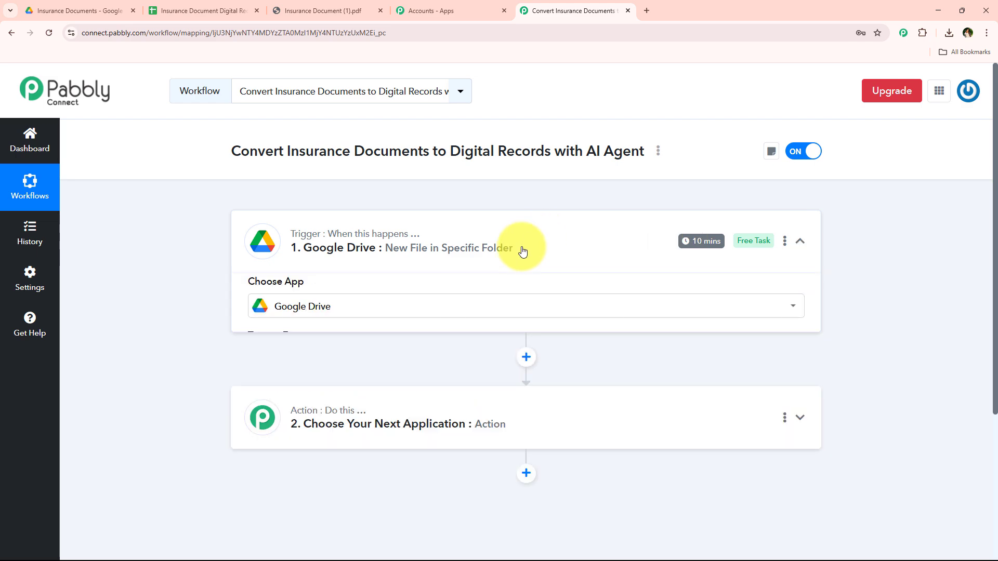
{"action": "scroll", "coordinate": [490, 270], "scroll_direction": "down", "scroll_amount": 4}
{"action": "scroll", "coordinate": [364, 281], "scroll_direction": "up", "scroll_amount": 3}
{"action": "scroll", "coordinate": [203, 369], "scroll_direction": "down", "scroll_amount": 4}
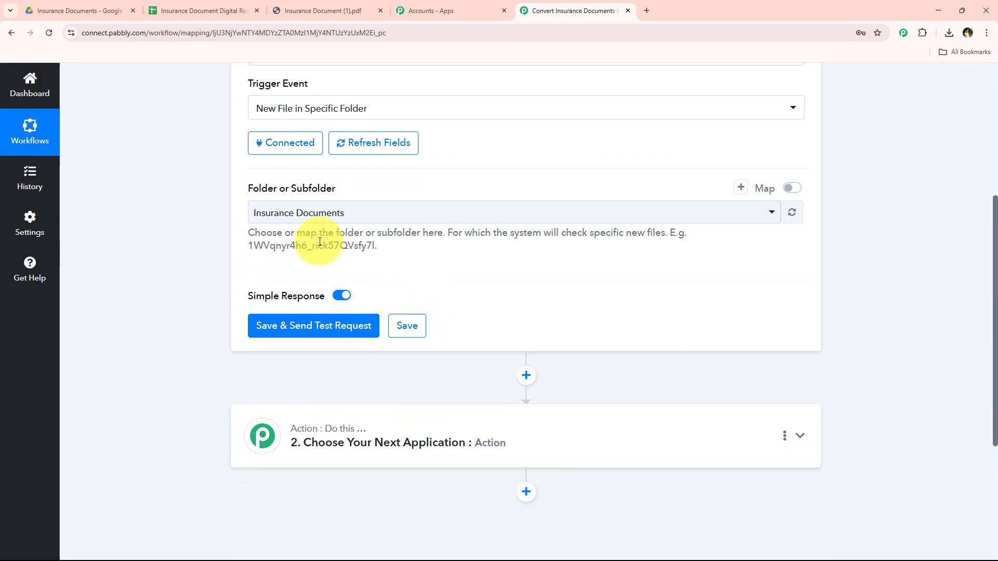
{"action": "scroll", "coordinate": [221, 357], "scroll_direction": "up", "scroll_amount": 2}
{"action": "scroll", "coordinate": [221, 357], "scroll_direction": "up", "scroll_amount": 1}
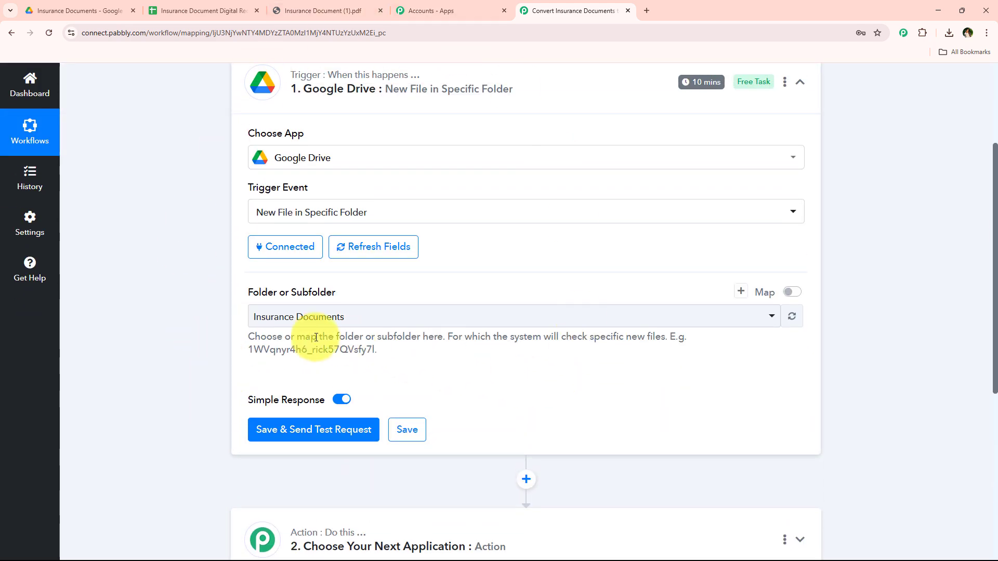
{"action": "scroll", "coordinate": [445, 338], "scroll_direction": "down", "scroll_amount": 1}
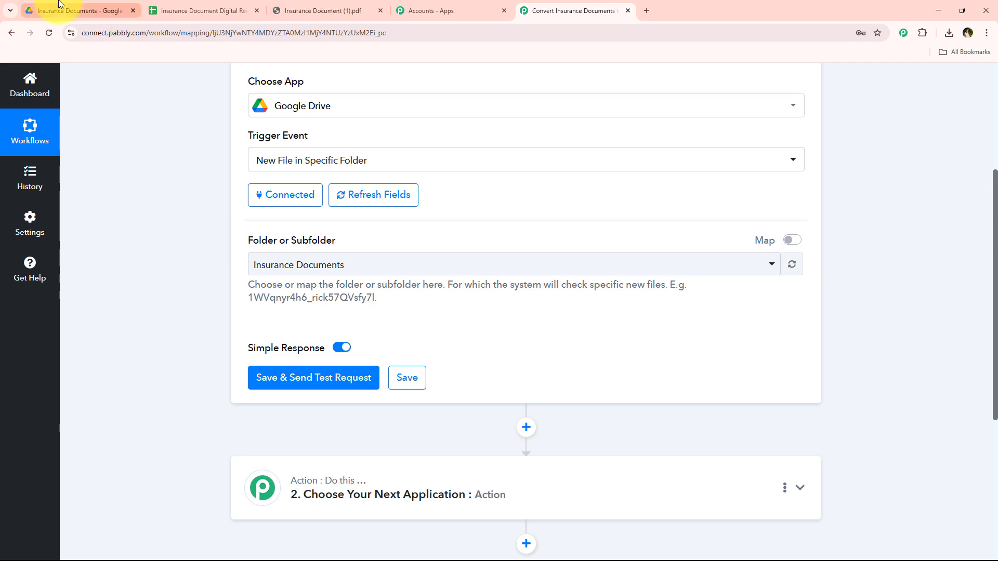
- Upload Insurance Document.pdf to the Insurance Documents folder in Google Drive, and return to the Pabbly Connect workflow
{"action": "left_click", "coordinate": [42, 10]}
{"action": "left_click", "coordinate": [526, 11]}
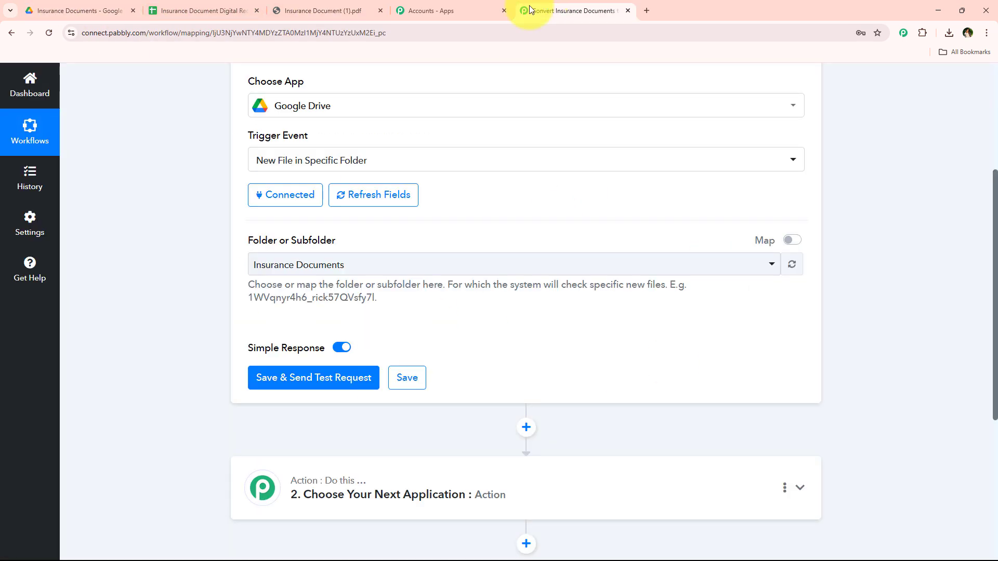
{"action": "left_click", "coordinate": [121, 11]}
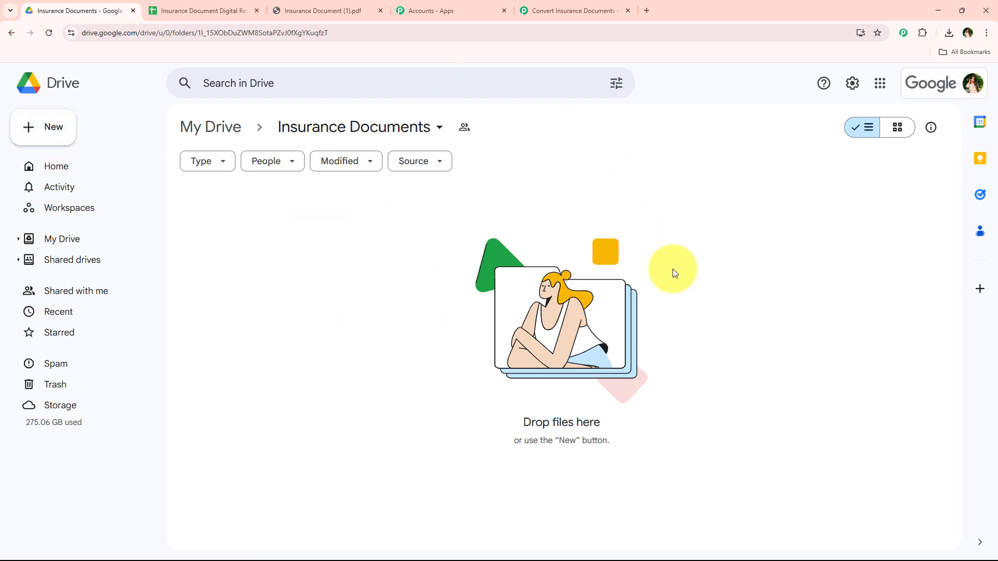
{"action": "left_click", "coordinate": [58, 128]}
{"action": "left_click", "coordinate": [87, 155]}
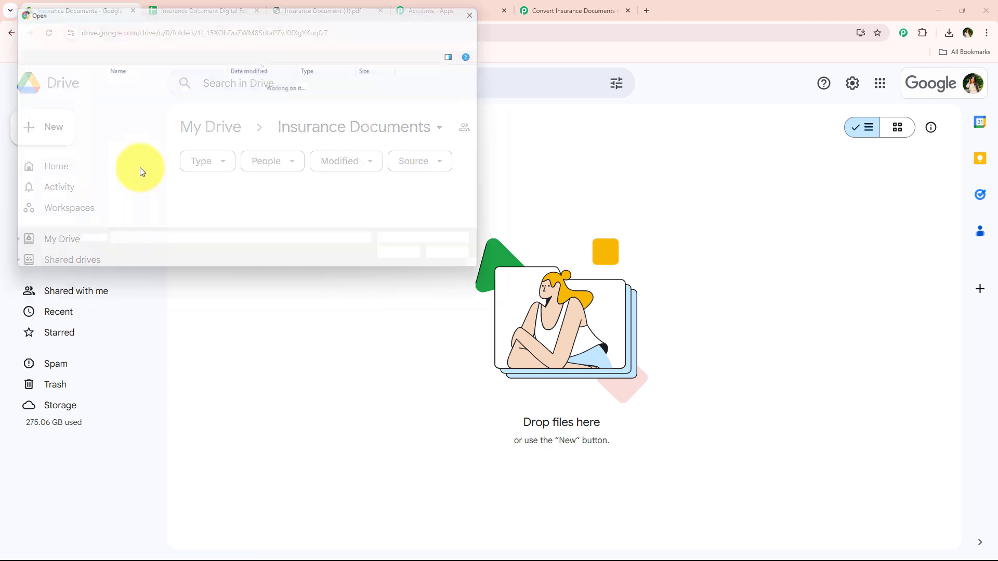
{"action": "double_click", "coordinate": [111, 111]}
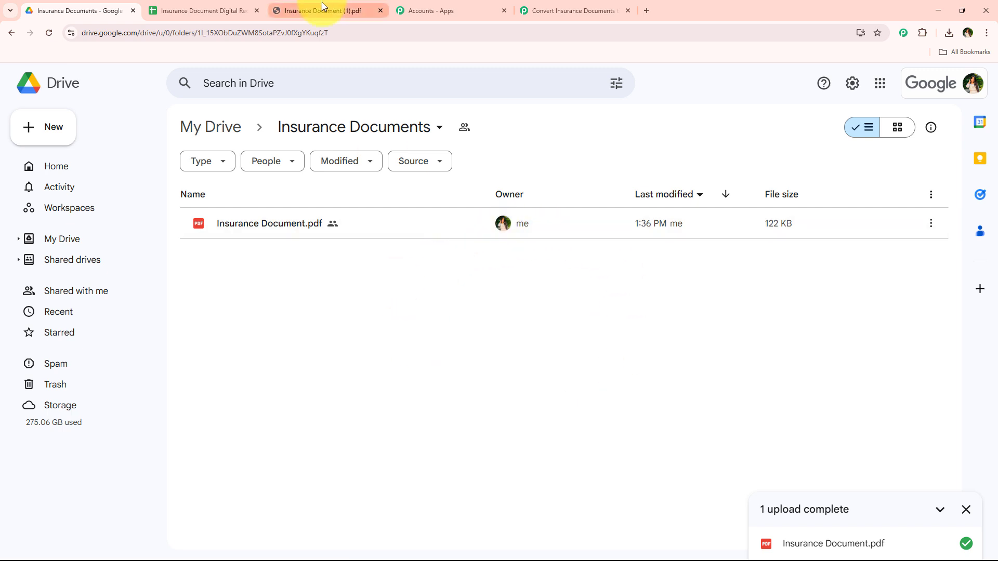
{"action": "left_click", "coordinate": [546, 11]}
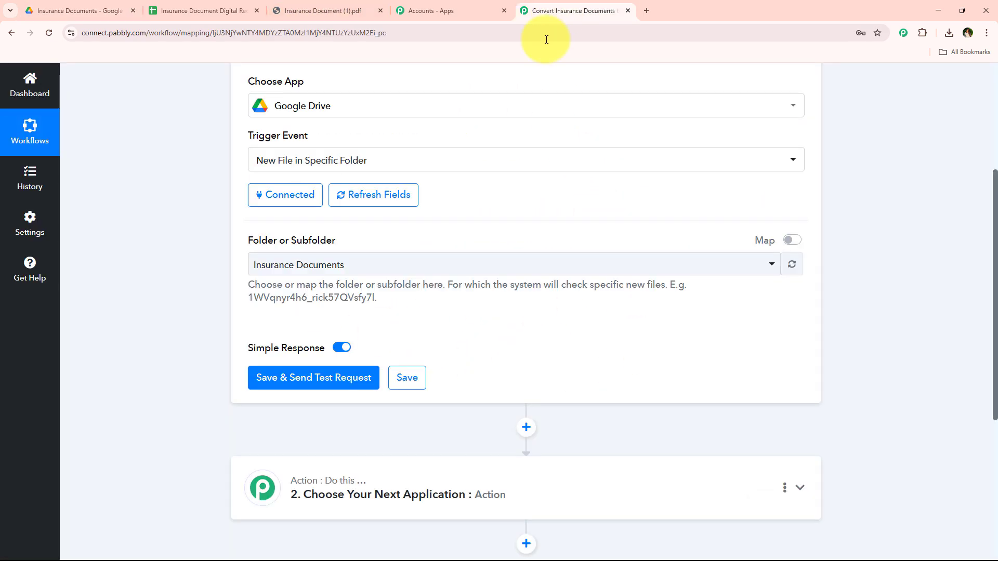
- Save the Google Drive trigger and send a test request to capture the uploaded file
{"action": "left_click", "coordinate": [291, 391]}
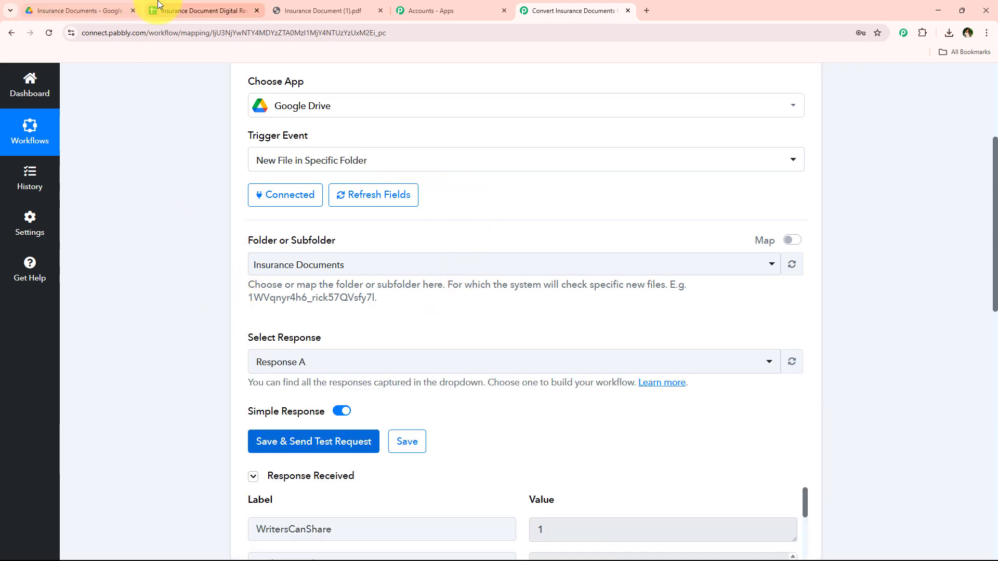
{"action": "left_click", "coordinate": [119, 10]}
{"action": "left_click", "coordinate": [541, 11]}
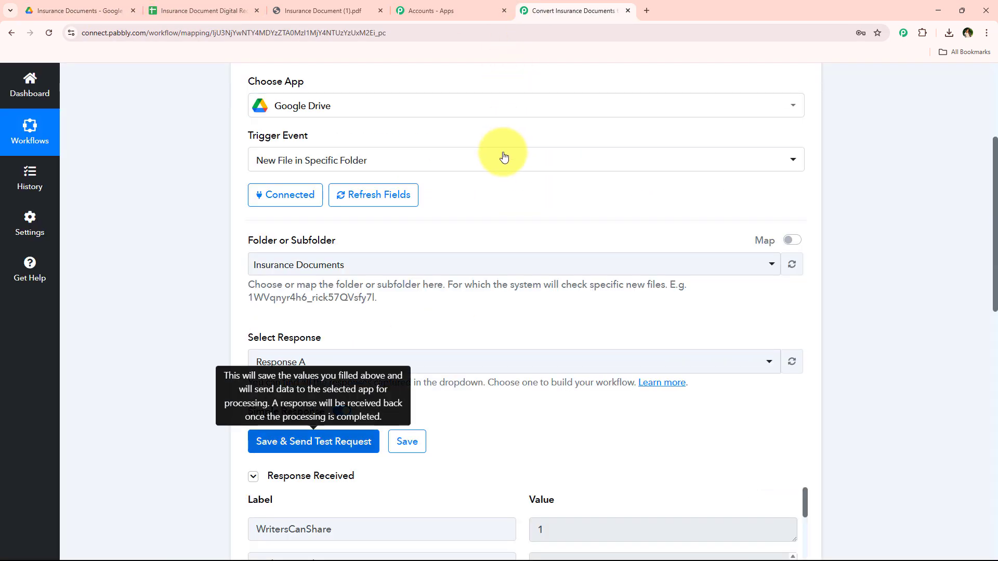
- Review the file details in the Google Drive trigger's received response, including the file name, and collapse the trigger step
{"action": "scroll", "coordinate": [504, 157], "scroll_direction": "down", "scroll_amount": 12}
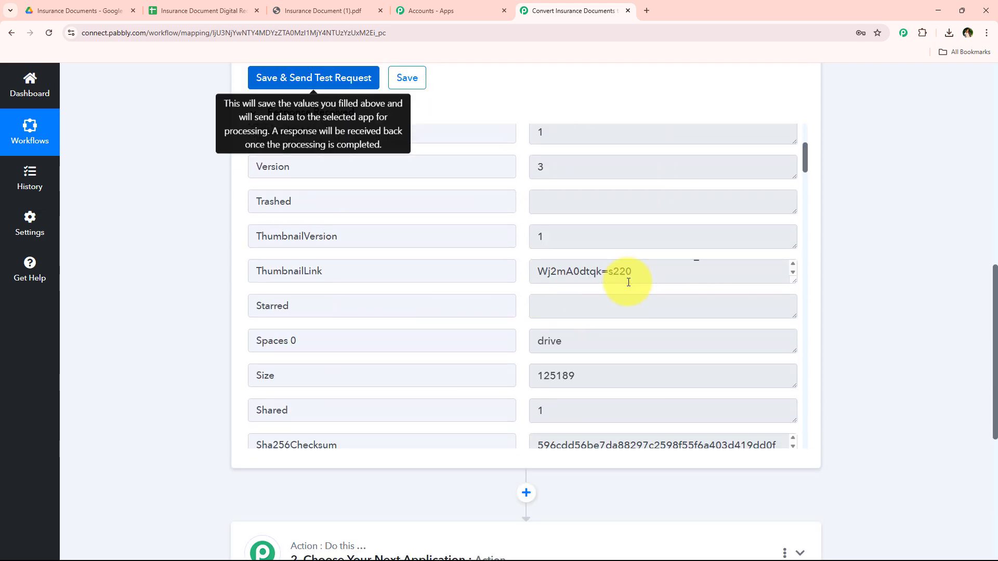
{"action": "scroll", "coordinate": [530, 345], "scroll_direction": "down", "scroll_amount": 8}
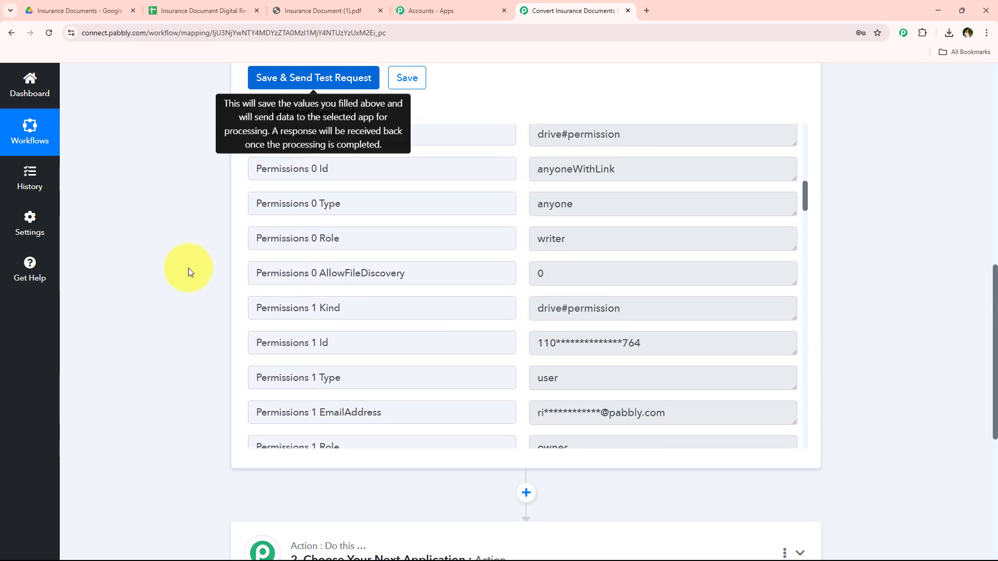
{"action": "scroll", "coordinate": [485, 296], "scroll_direction": "down", "scroll_amount": 12}
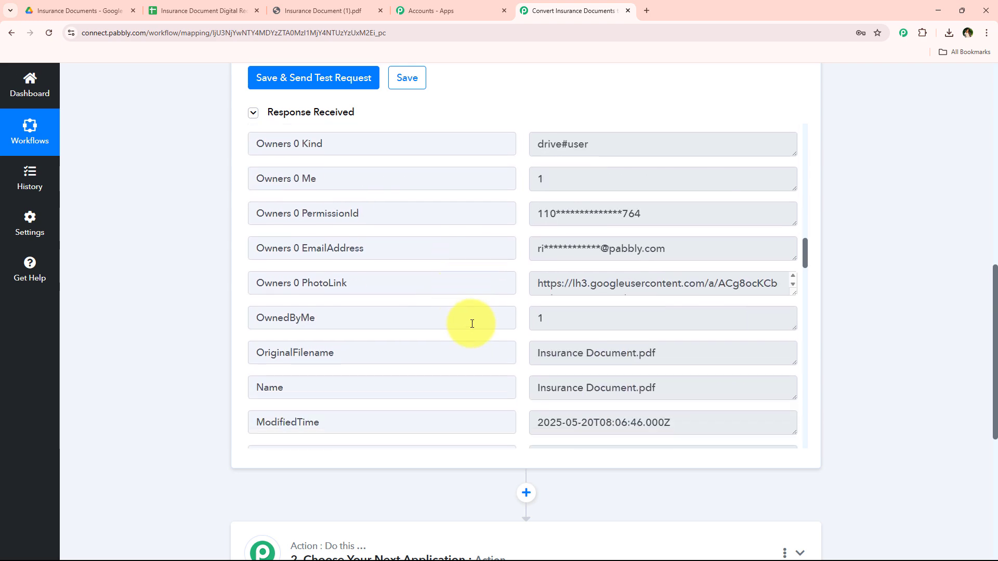
{"action": "scroll", "coordinate": [695, 283], "scroll_direction": "down", "scroll_amount": 1}
{"action": "left_click_drag", "start_coordinate": [701, 387], "coordinate": [513, 374]}
{"action": "scroll", "coordinate": [598, 292], "scroll_direction": "down", "scroll_amount": 3}
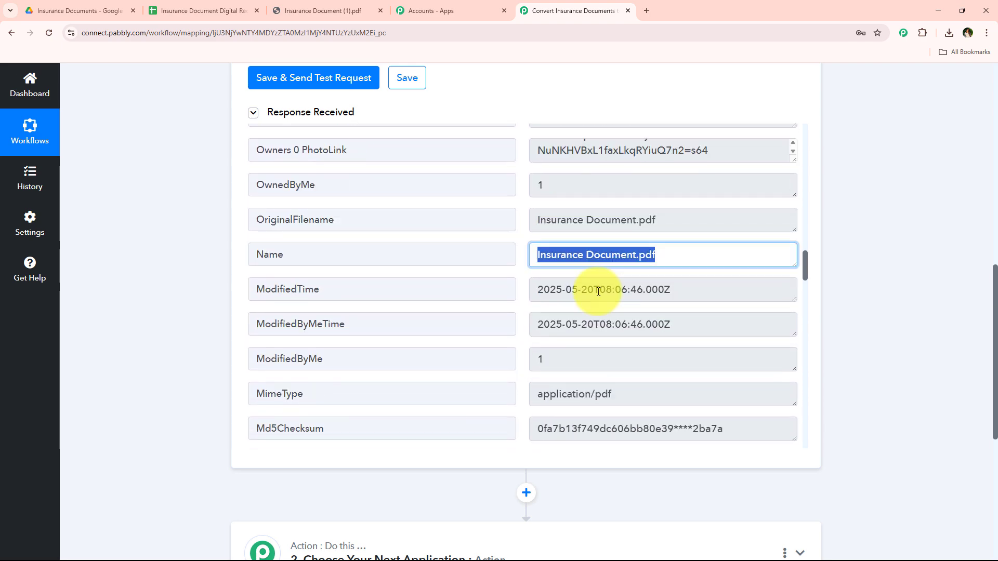
{"action": "scroll", "coordinate": [598, 291], "scroll_direction": "down", "scroll_amount": 10}
{"action": "middle_click", "coordinate": [196, 374]}
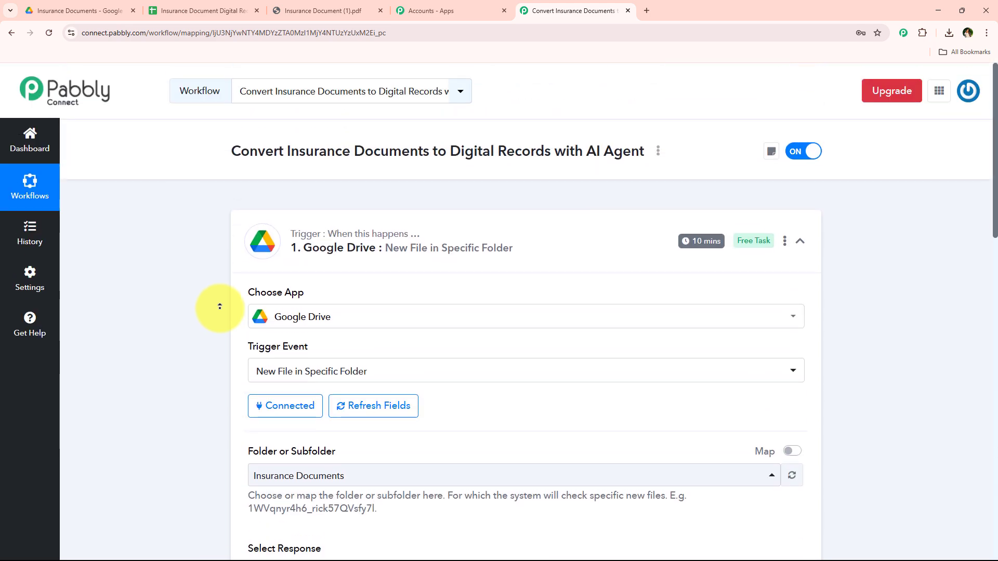
{"action": "middle_click", "coordinate": [219, 306]}
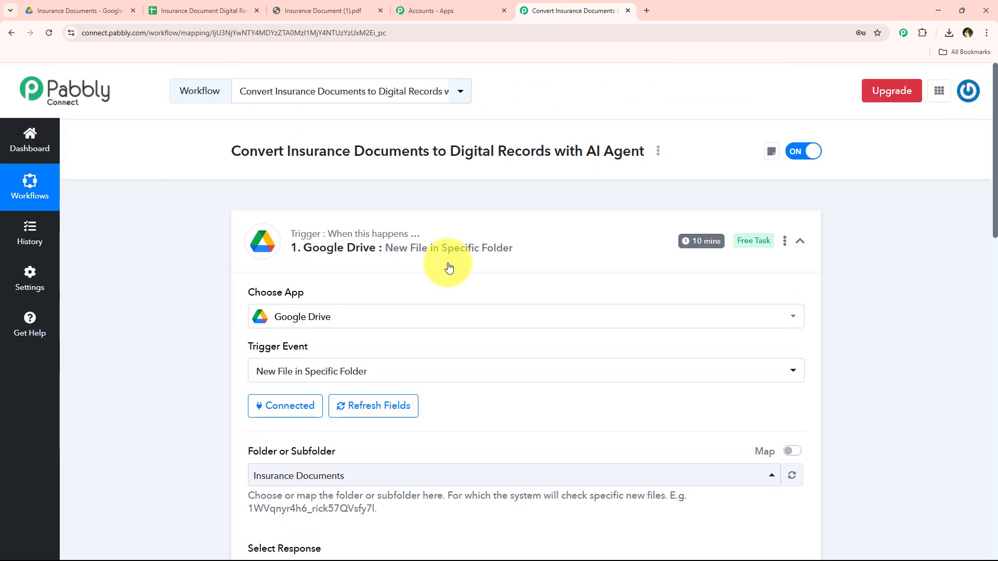
{"action": "left_click", "coordinate": [449, 267]}
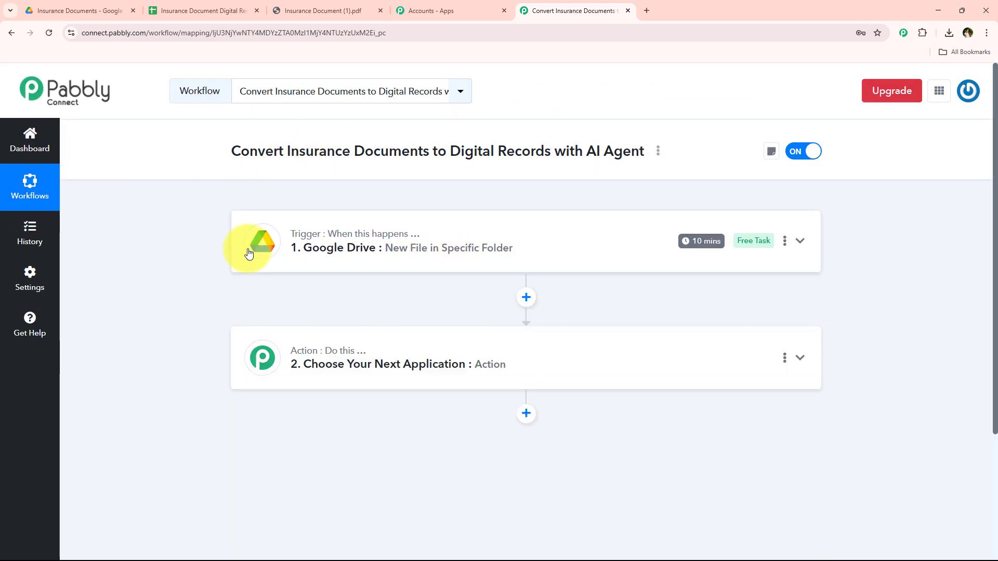
- Review the Google Drive trigger's available checking intervals in the Set Trigger Time settings and close them without a change
{"action": "left_click", "coordinate": [120, 7]}
{"action": "left_click", "coordinate": [524, 9]}
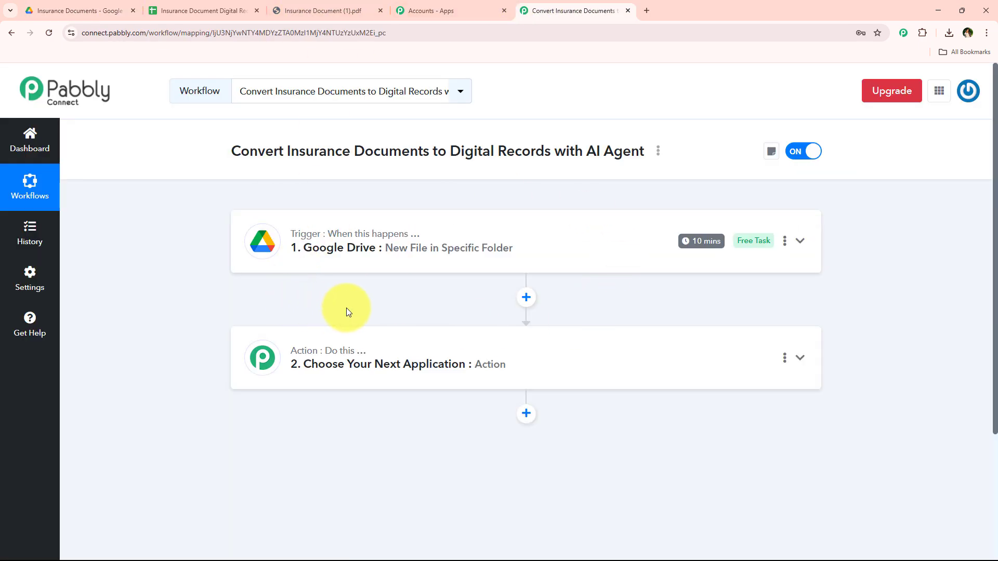
{"action": "mouse_move", "coordinate": [713, 247]}
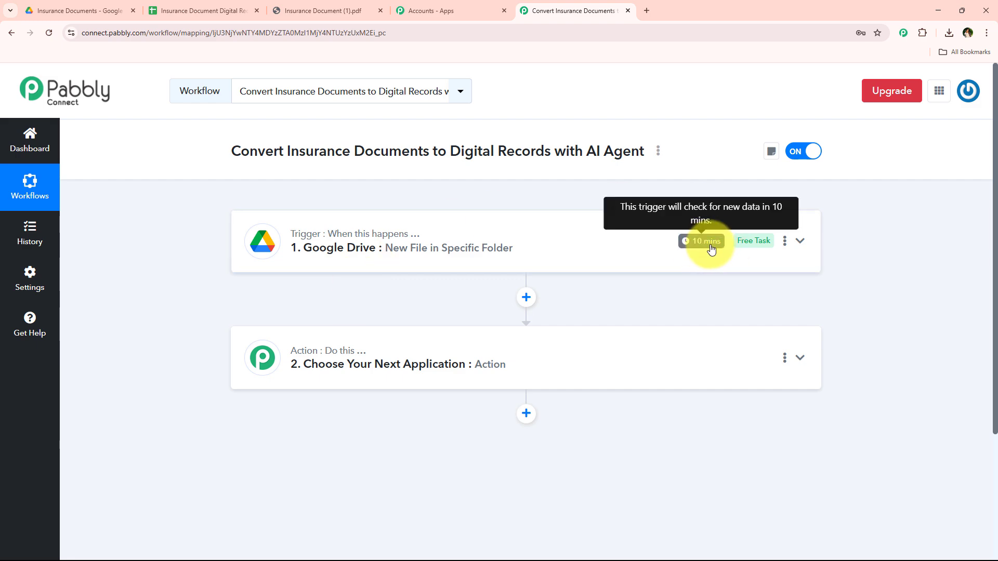
{"action": "left_click", "coordinate": [785, 244]}
{"action": "left_click", "coordinate": [767, 304]}
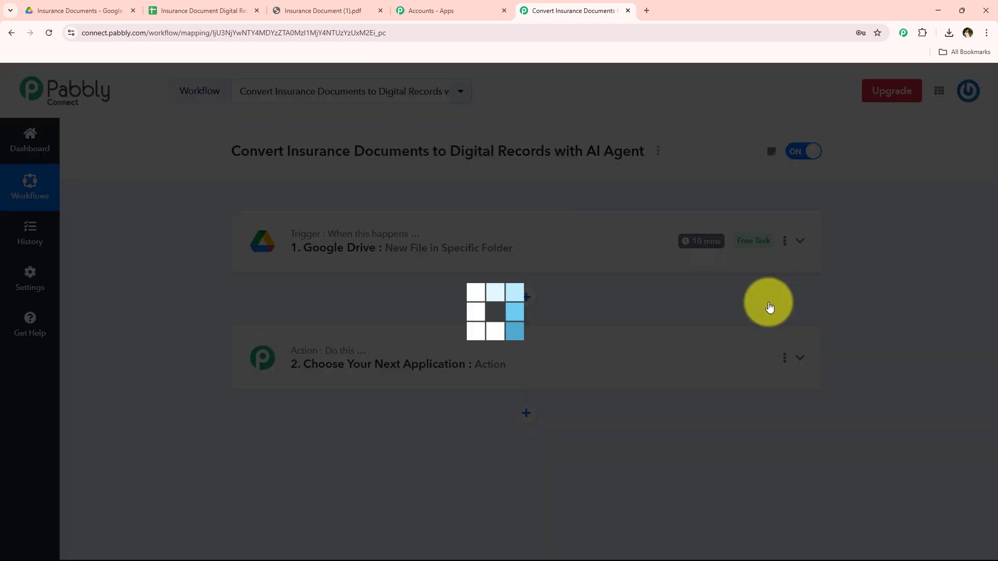
{"action": "left_click", "coordinate": [583, 313]}
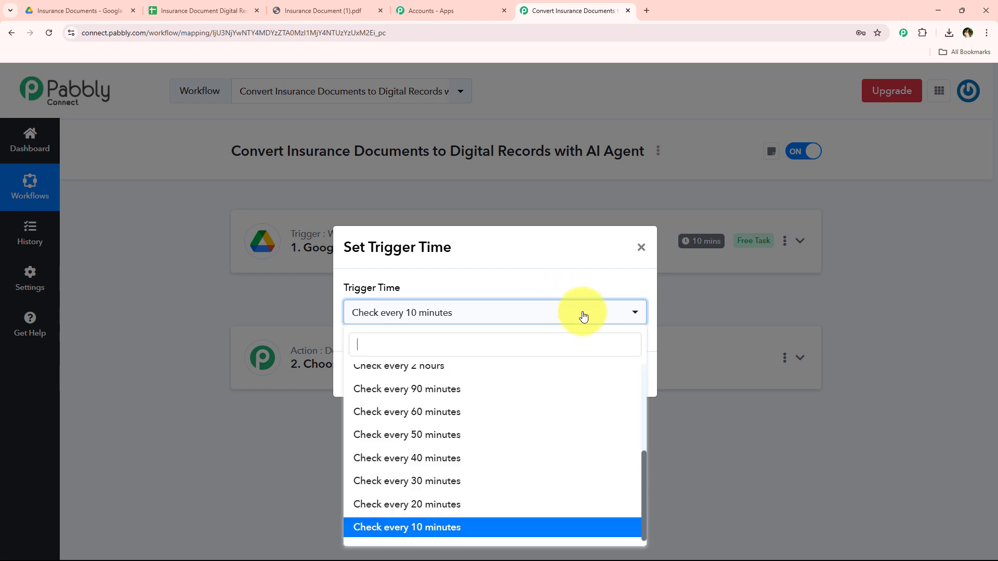
{"action": "left_click", "coordinate": [640, 248]}
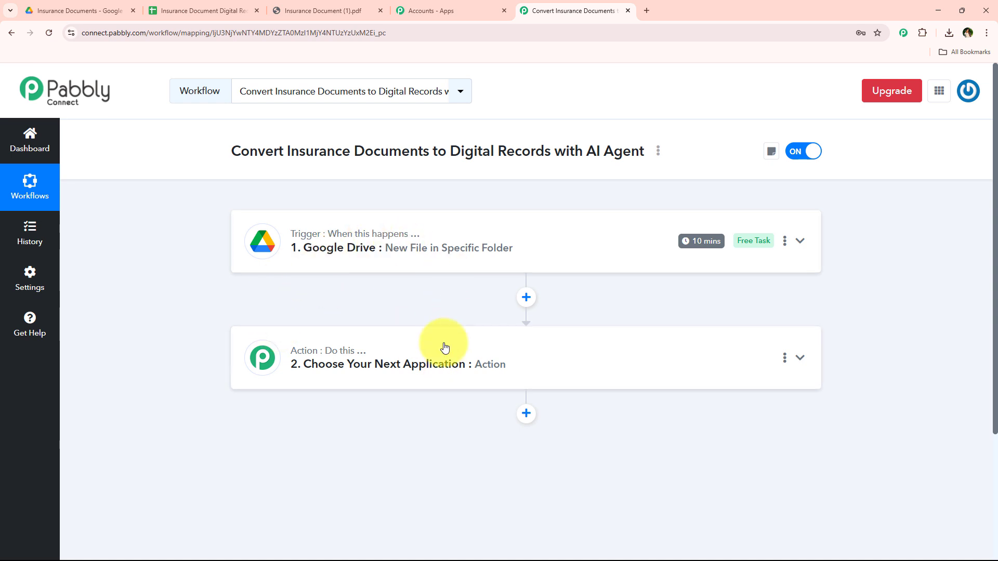
- Set the second workflow step to OpenAI (ChatGPT, DALL-E, Whisper) with the action event Extract Content from PDF/Image
{"action": "left_click_drag", "start_coordinate": [288, 156], "coordinate": [437, 158]}
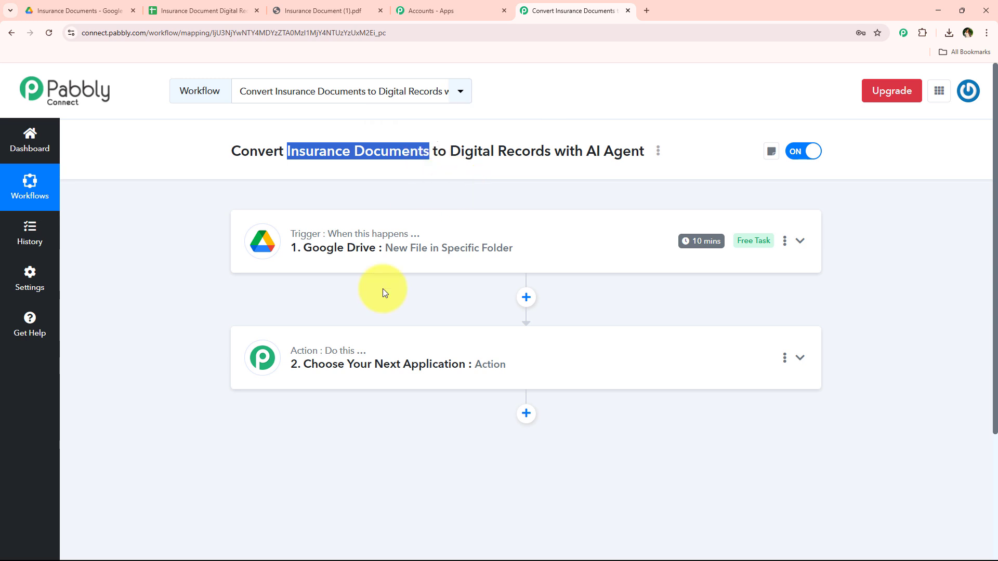
{"action": "left_click", "coordinate": [358, 364]}
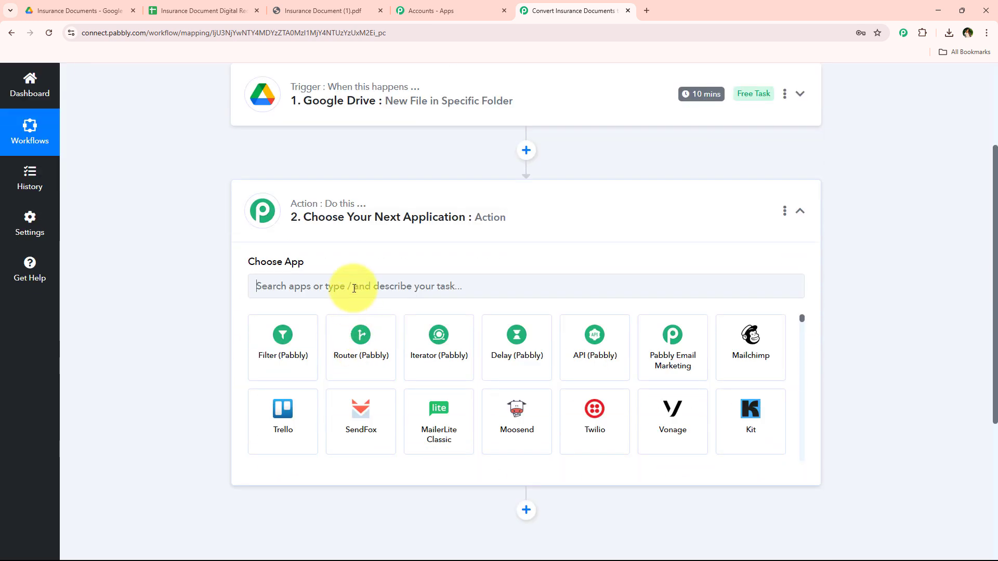
{"action": "left_click", "coordinate": [353, 288]}
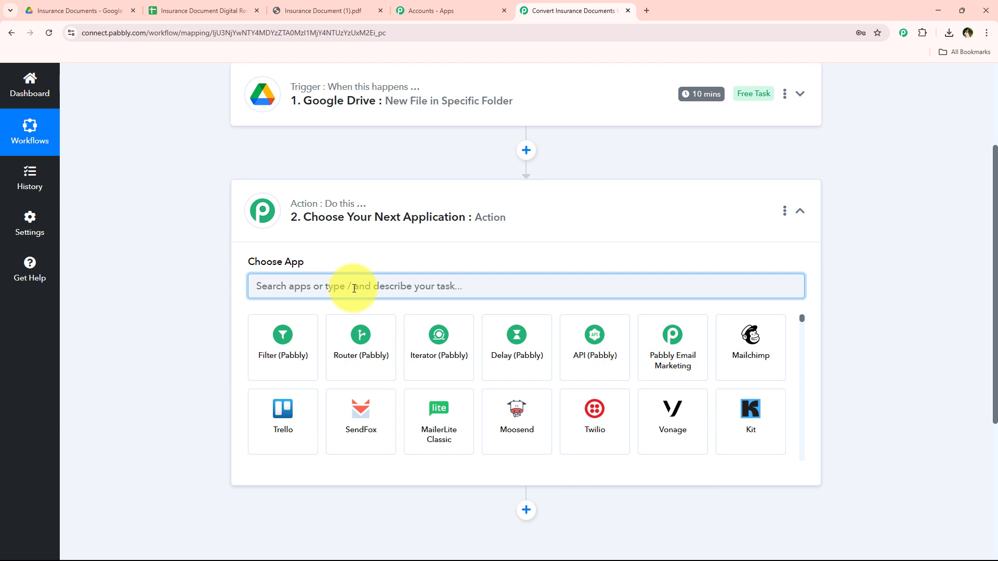
{"action": "type", "text": "Op"}
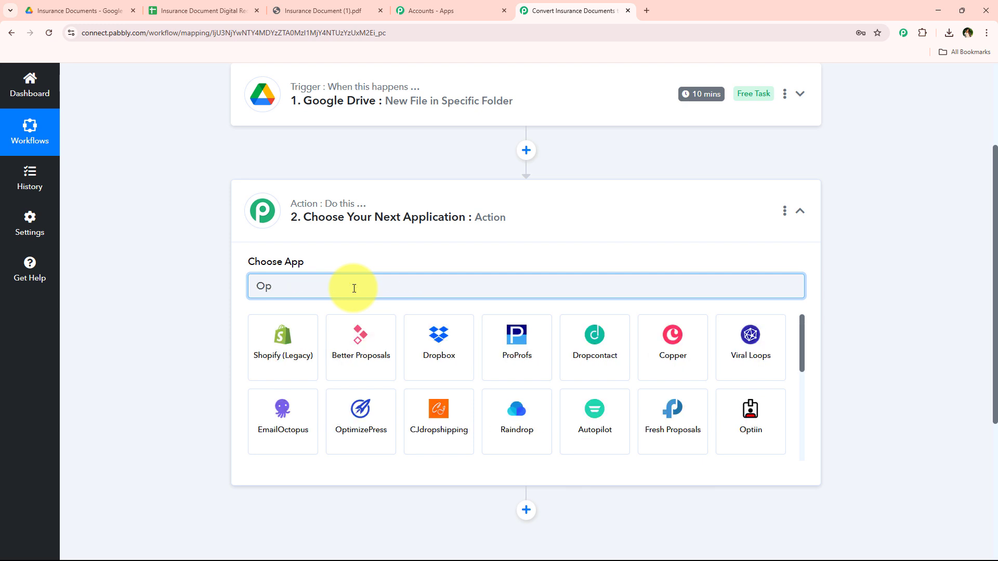
{"action": "type", "text": "e"}
{"action": "left_click", "coordinate": [364, 358]}
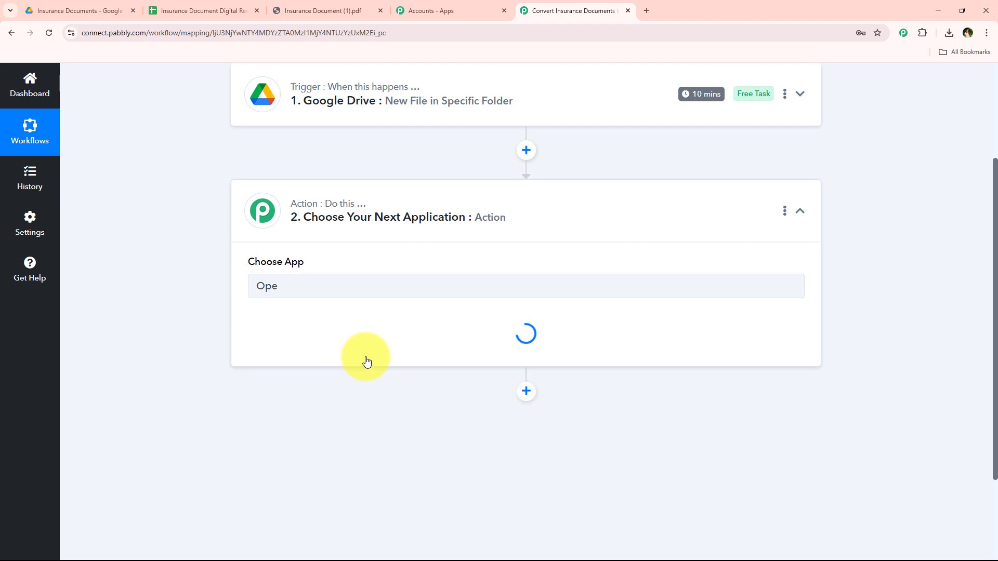
{"action": "left_click", "coordinate": [329, 346]}
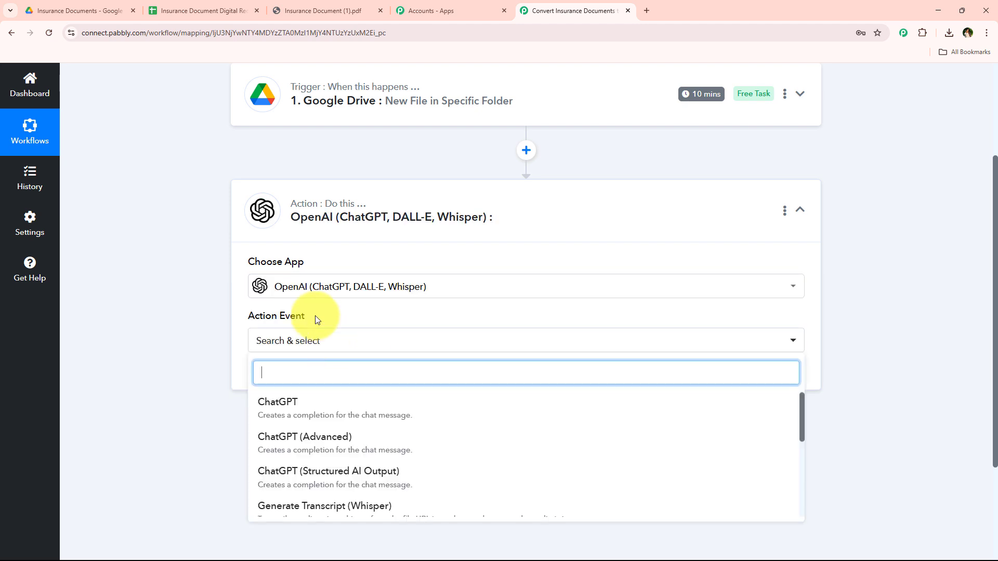
{"action": "type", "text": "extr"}
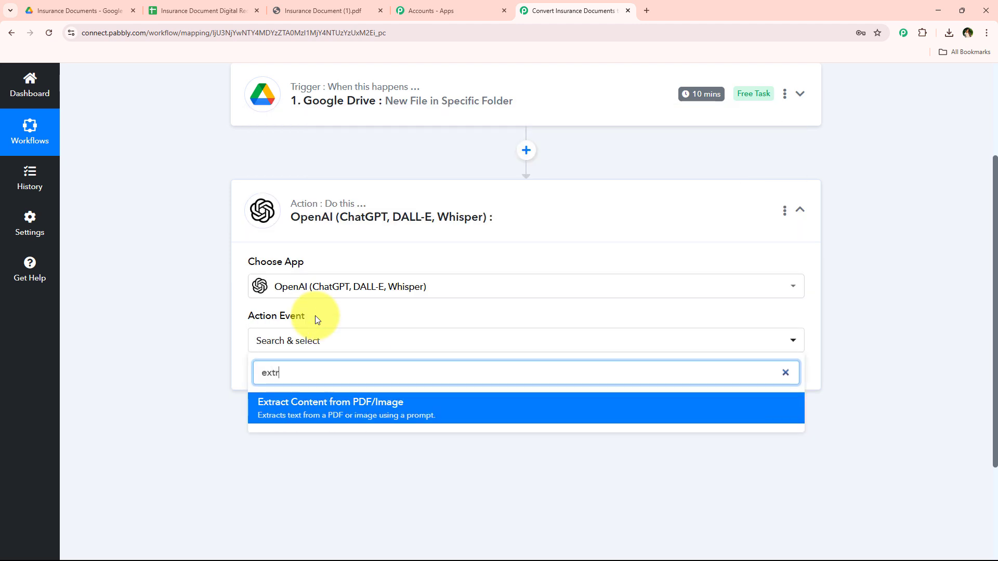
{"action": "left_click", "coordinate": [325, 396]}
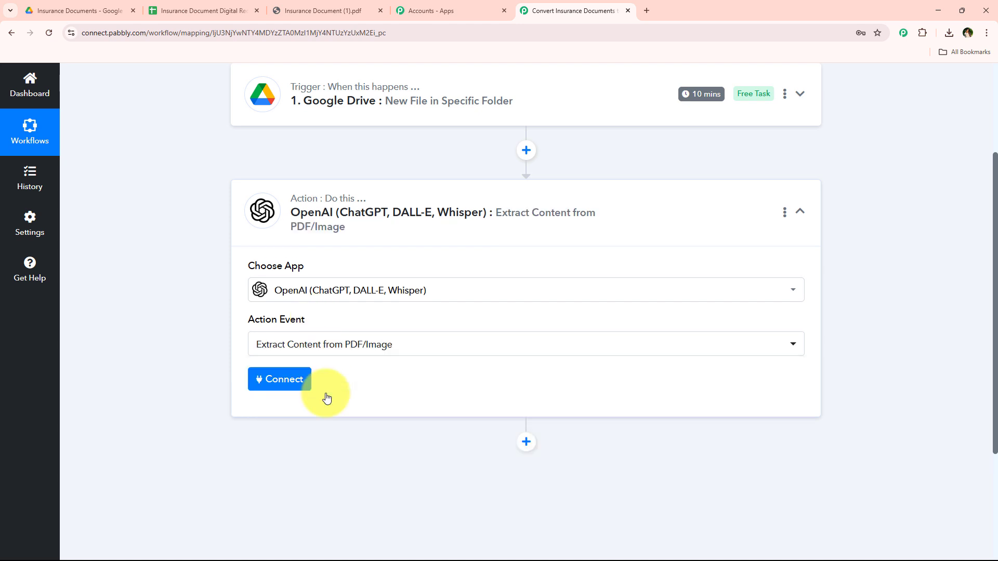
- Begin adding a new OpenAI connection for the action and open the OpenAI API Keys page
{"action": "left_click", "coordinate": [289, 391]}
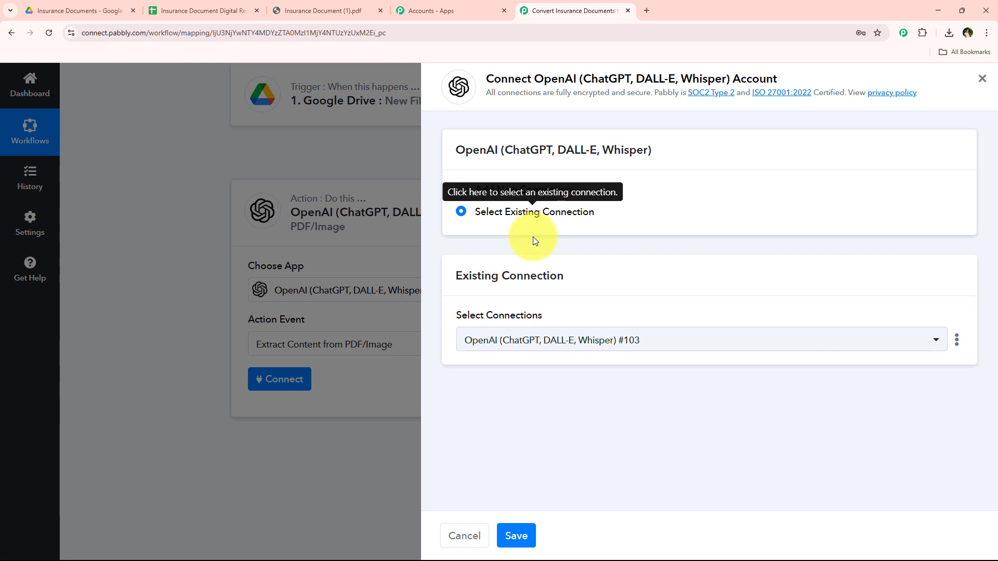
{"action": "left_click", "coordinate": [556, 189]}
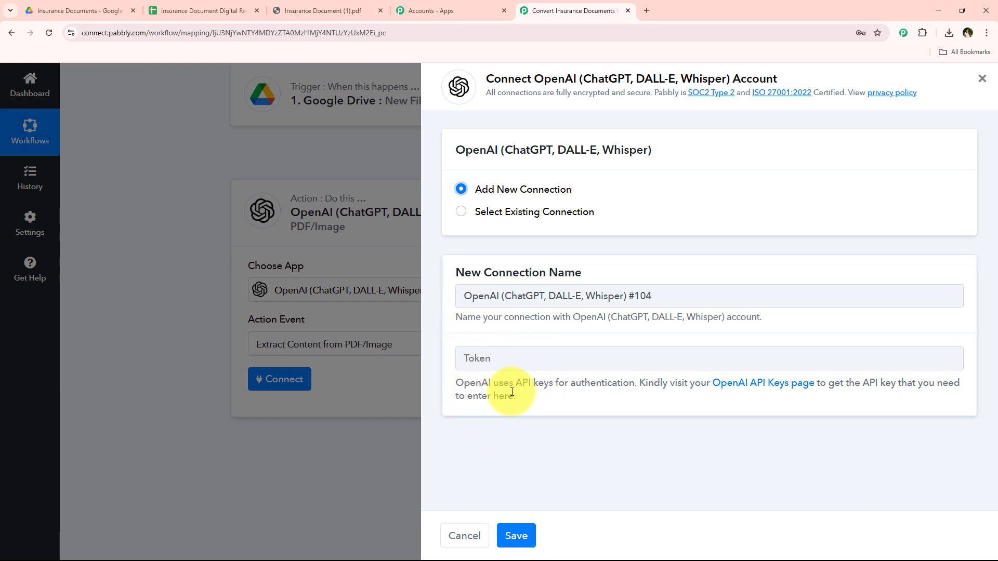
{"action": "left_click_drag", "start_coordinate": [638, 382], "coordinate": [959, 385]}
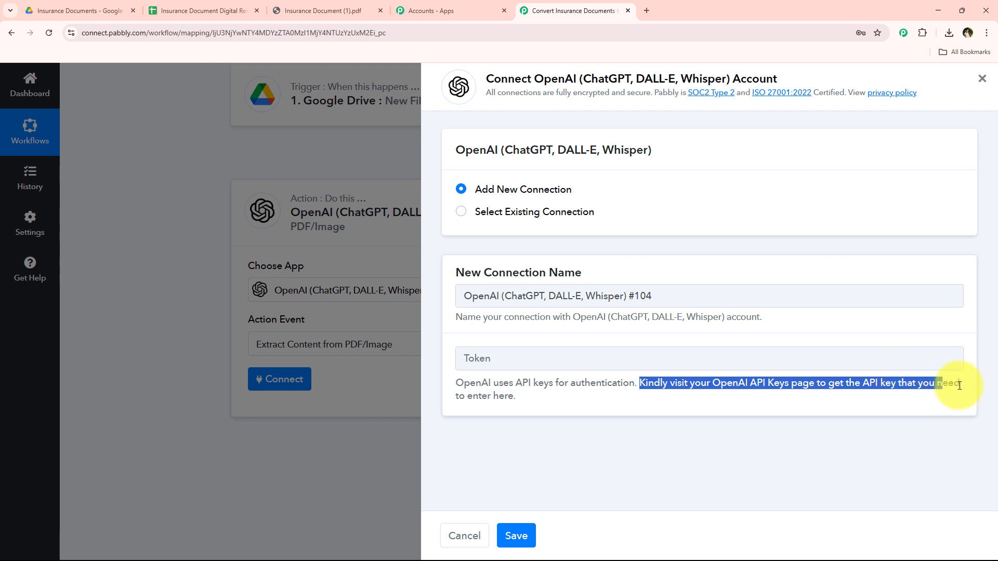
{"action": "left_click", "coordinate": [729, 410]}
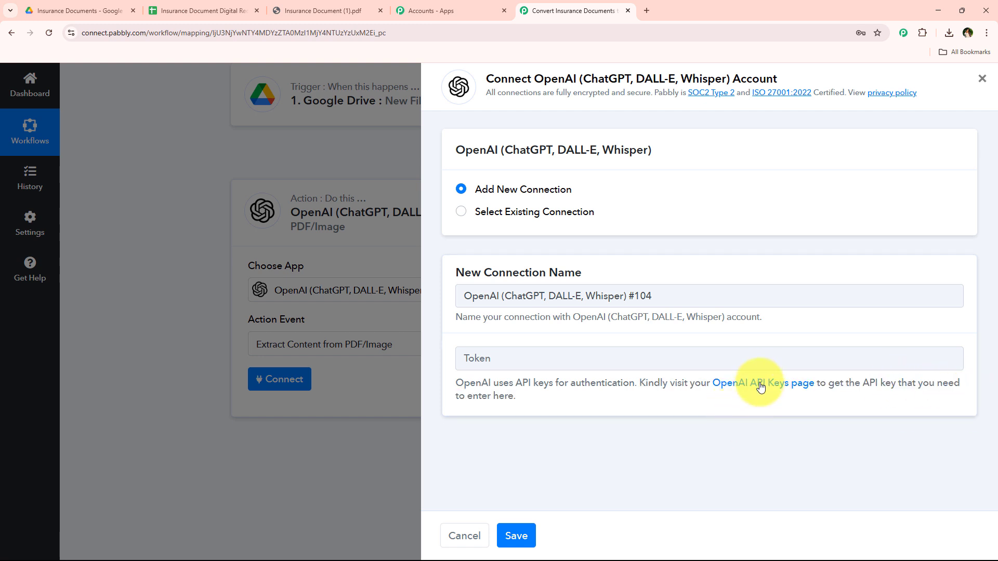
{"action": "left_click", "coordinate": [764, 383]}
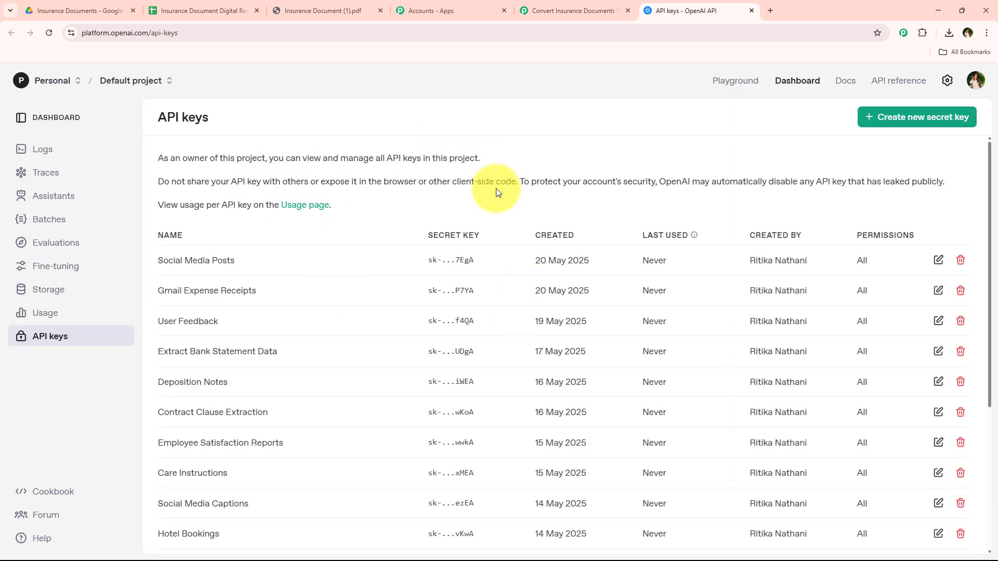
- Create a new OpenAI secret key named Insurance Documents in the Default project and copy it
{"action": "left_click", "coordinate": [886, 118]}
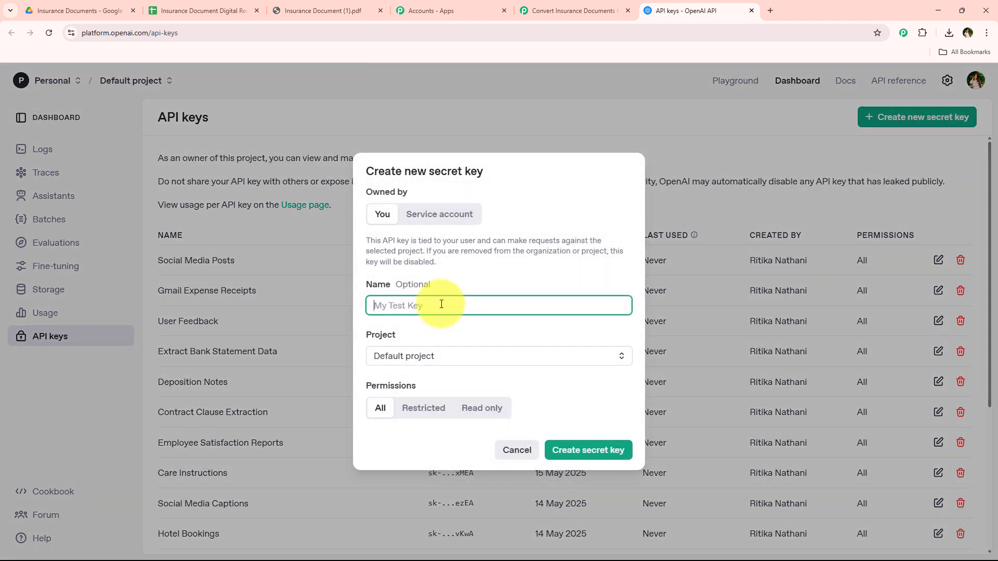
{"action": "left_click", "coordinate": [569, 446]}
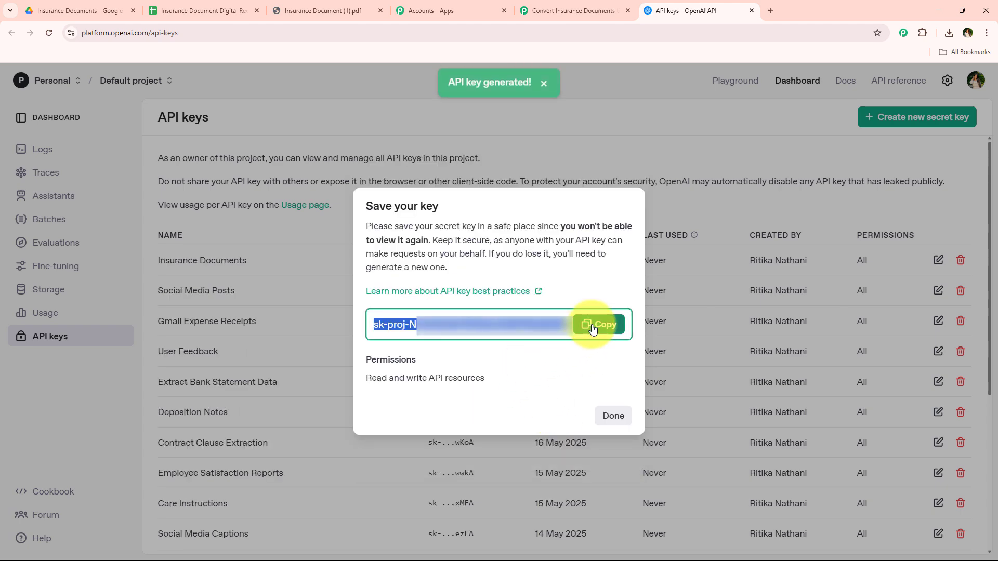
{"action": "left_click", "coordinate": [592, 327]}
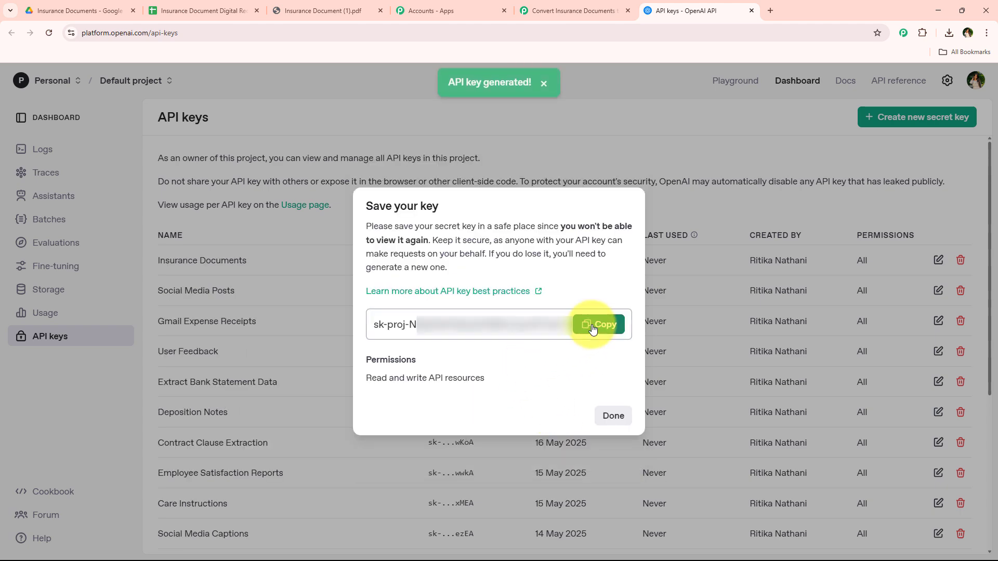
{"action": "left_click", "coordinate": [608, 415]}
- Return to the Pabbly Connect workflow, paste the API key as the connection's token, and save the OpenAI connection
{"action": "left_click", "coordinate": [566, 11]}
{"action": "right_click", "coordinate": [517, 368]}
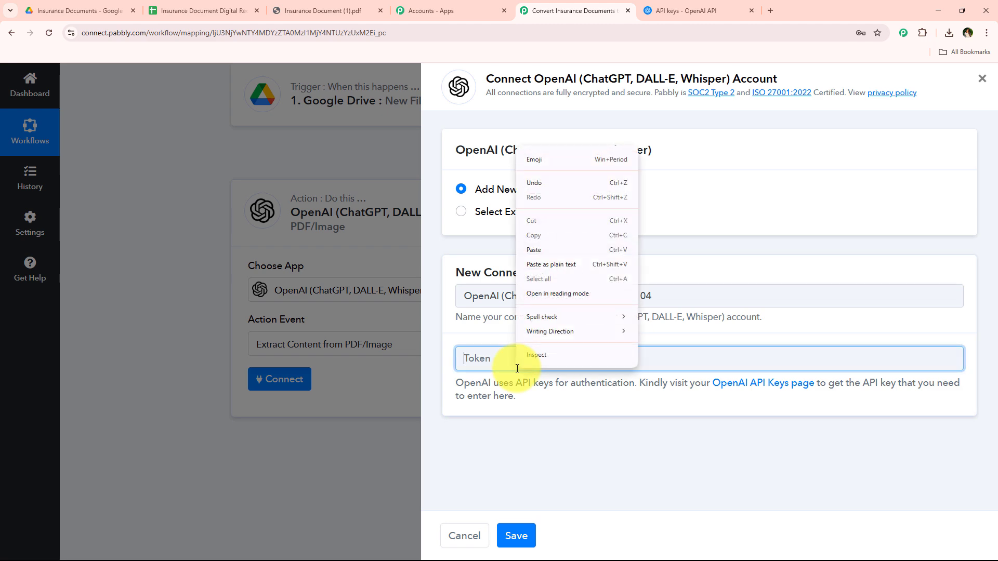
{"action": "left_click", "coordinate": [552, 265]}
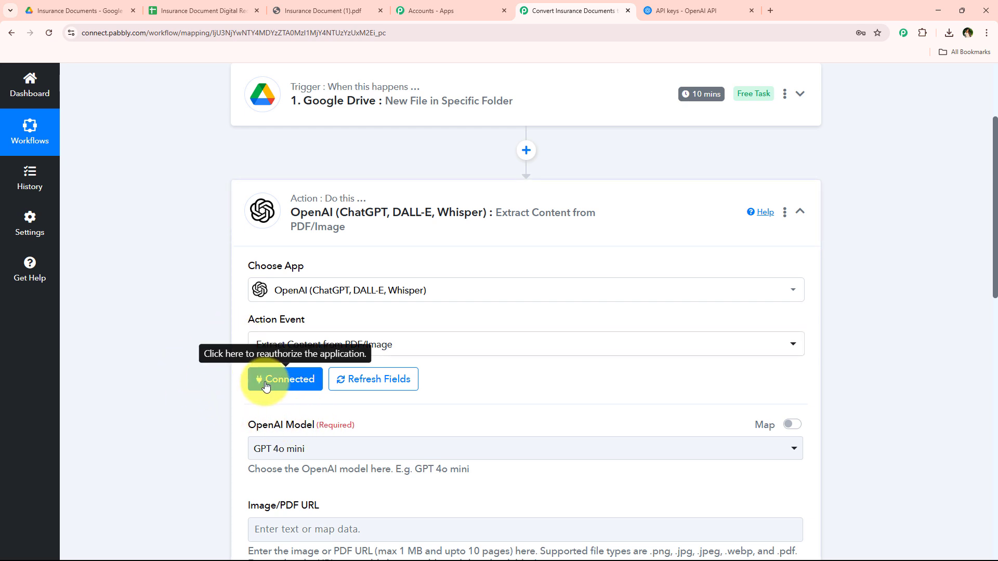
- Check the models offered for the PDF extraction action and keep GPT 4o mini
{"action": "scroll", "coordinate": [239, 354], "scroll_direction": "down", "scroll_amount": 4}
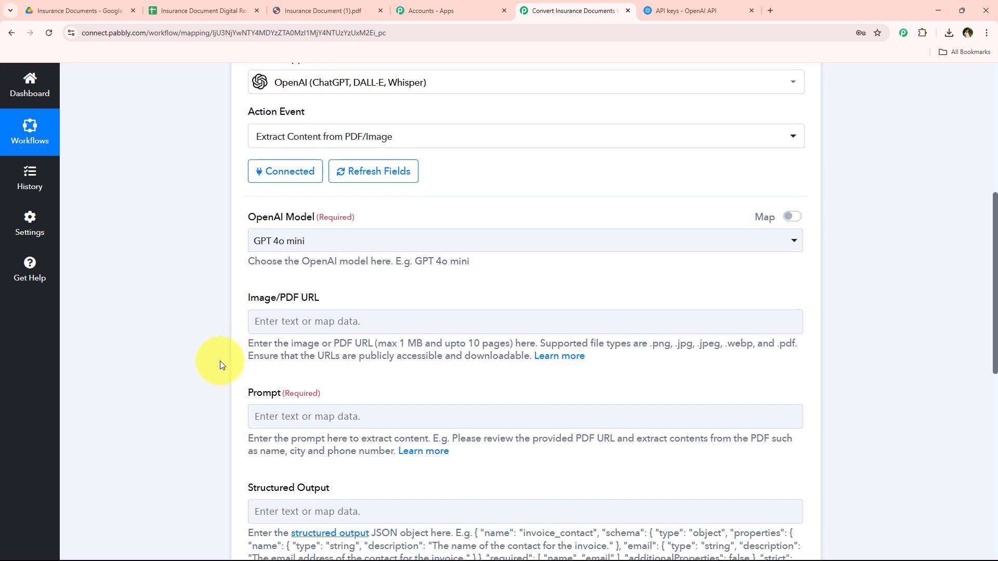
{"action": "left_click_drag", "start_coordinate": [236, 217], "coordinate": [313, 217]}
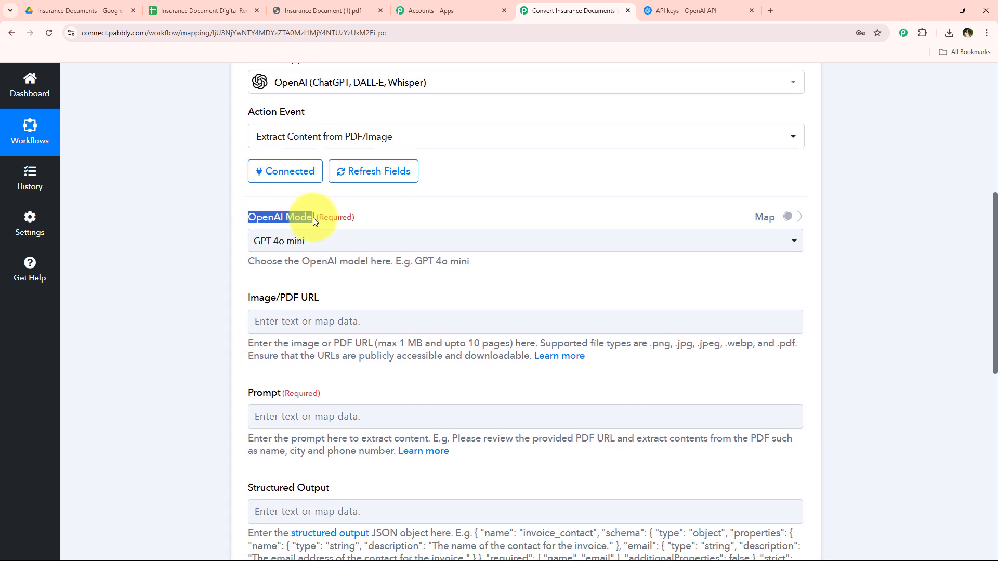
{"action": "left_click", "coordinate": [303, 240]}
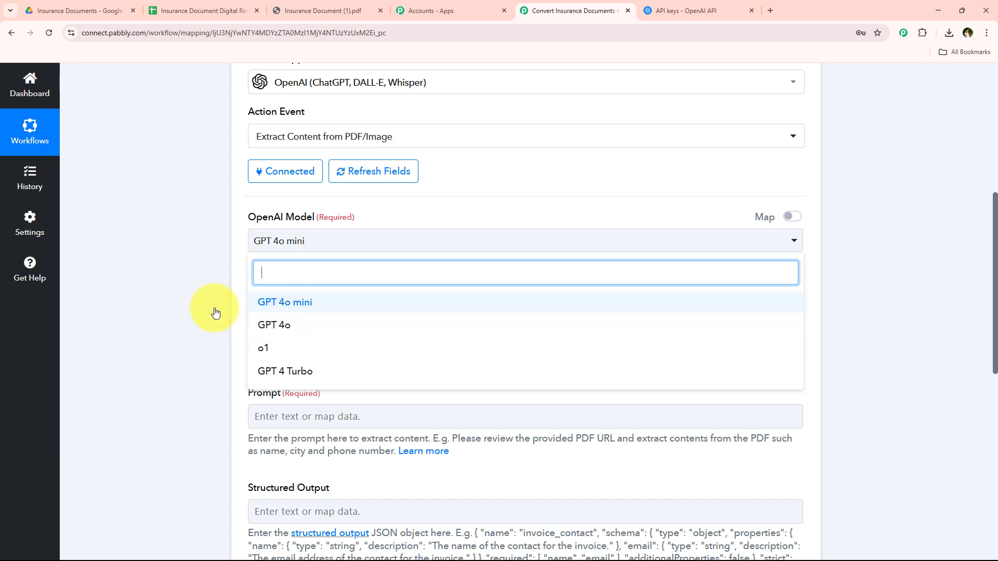
{"action": "left_click", "coordinate": [170, 315]}
{"action": "scroll", "coordinate": [177, 301], "scroll_direction": "down", "scroll_amount": 1}
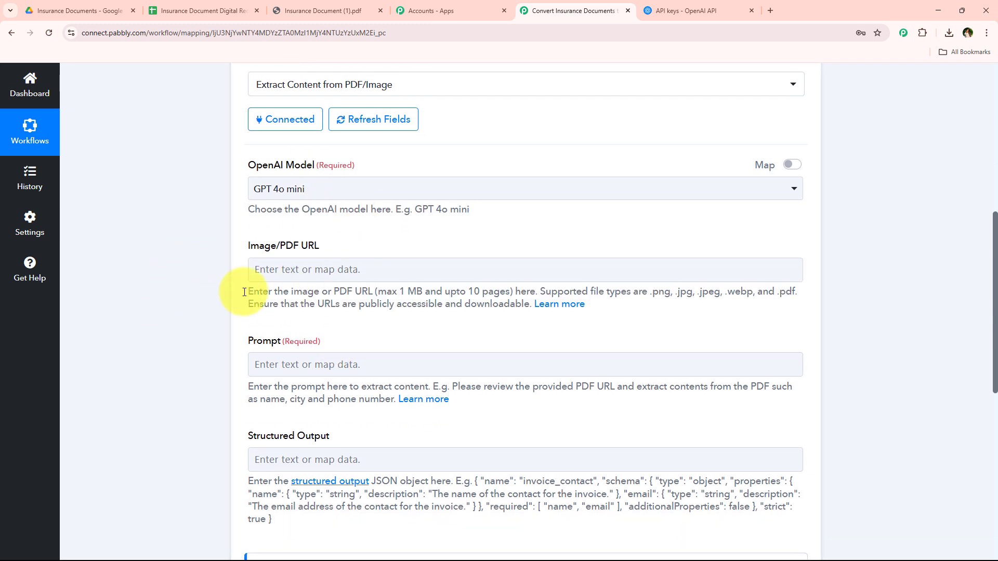
- Map the WebContentLink from the Google Drive trigger into the action's Image/PDF URL
{"action": "left_click_drag", "start_coordinate": [247, 251], "coordinate": [279, 251]}
{"action": "left_click", "coordinate": [353, 248]}
{"action": "left_click", "coordinate": [357, 269]}
{"action": "scroll", "coordinate": [359, 281], "scroll_direction": "up", "scroll_amount": 1}
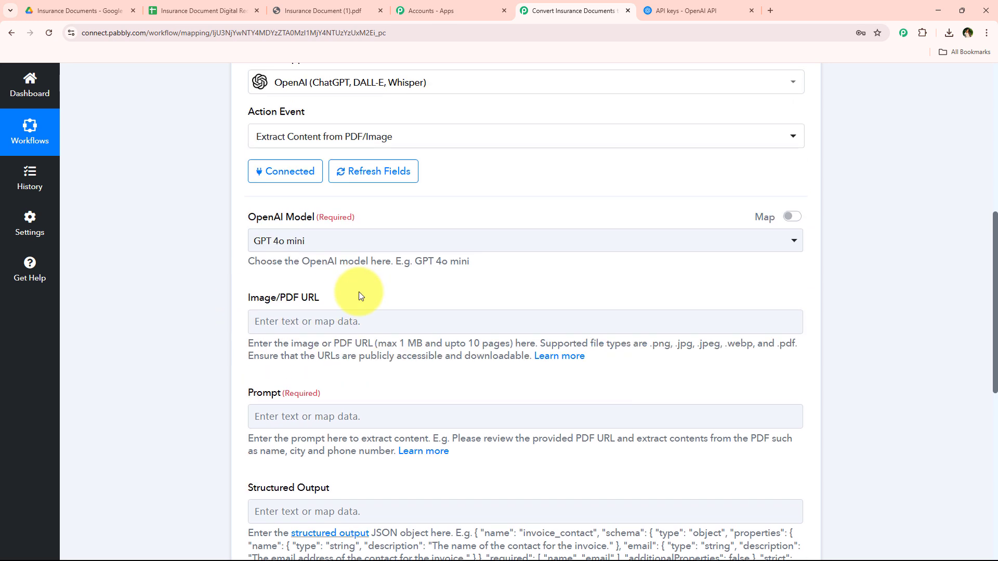
{"action": "scroll", "coordinate": [364, 271], "scroll_direction": "down", "scroll_amount": 1}
{"action": "scroll", "coordinate": [349, 258], "scroll_direction": "down", "scroll_amount": 1}
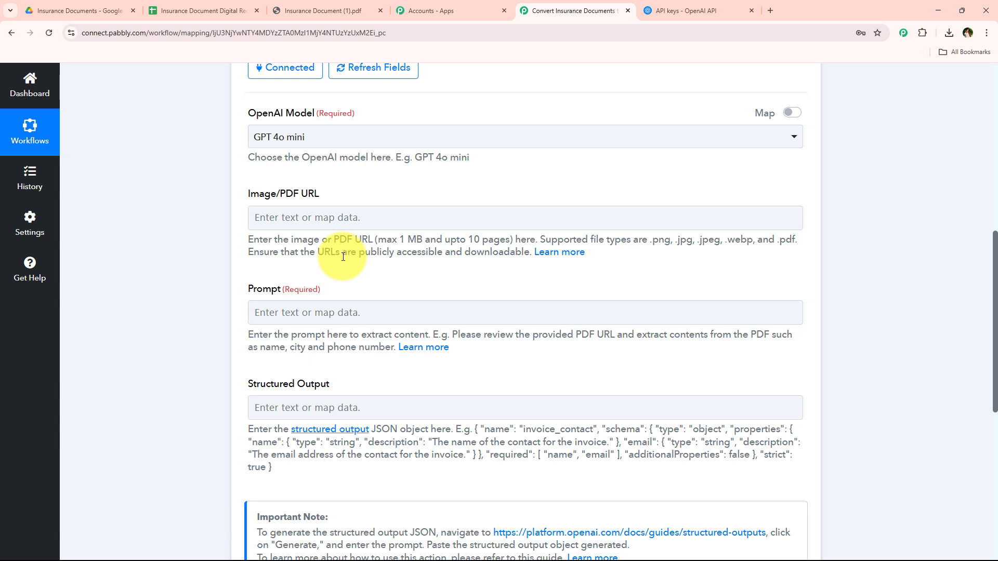
{"action": "left_click", "coordinate": [354, 221]}
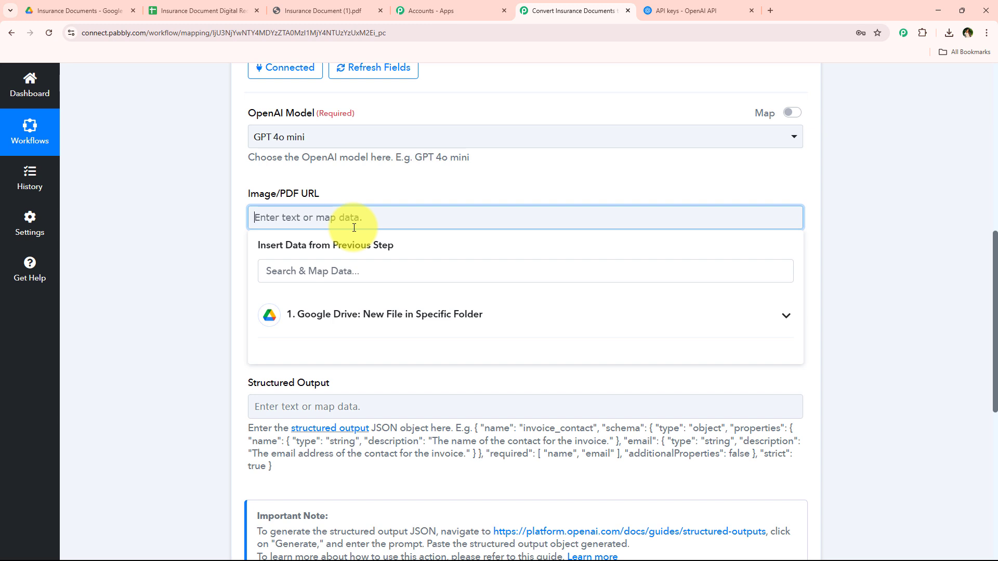
{"action": "left_click", "coordinate": [377, 315]}
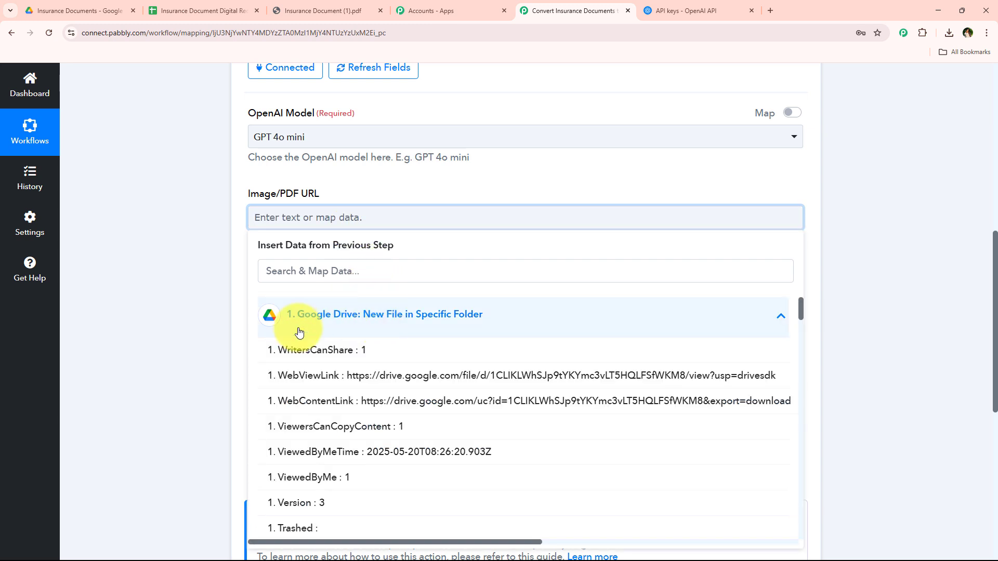
{"action": "left_click", "coordinate": [461, 337]}
{"action": "left_click", "coordinate": [207, 301]}
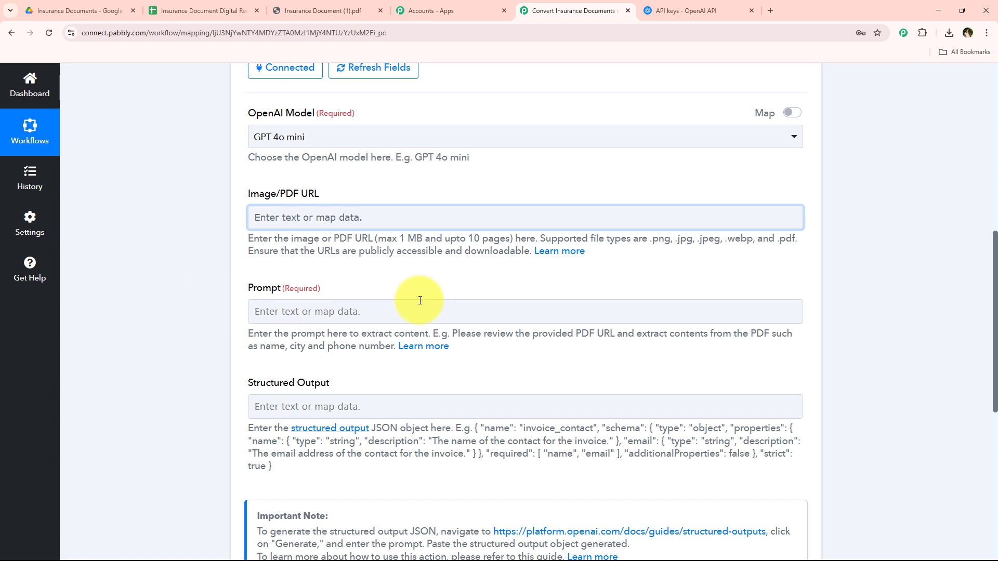
{"action": "left_click", "coordinate": [392, 214]}
{"action": "left_click", "coordinate": [431, 318]}
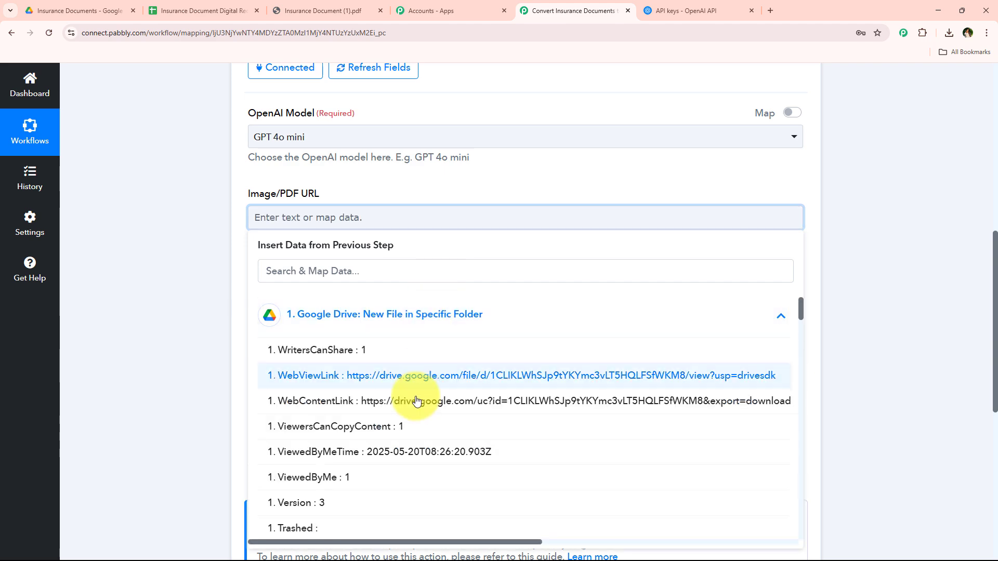
{"action": "left_click", "coordinate": [415, 408]}
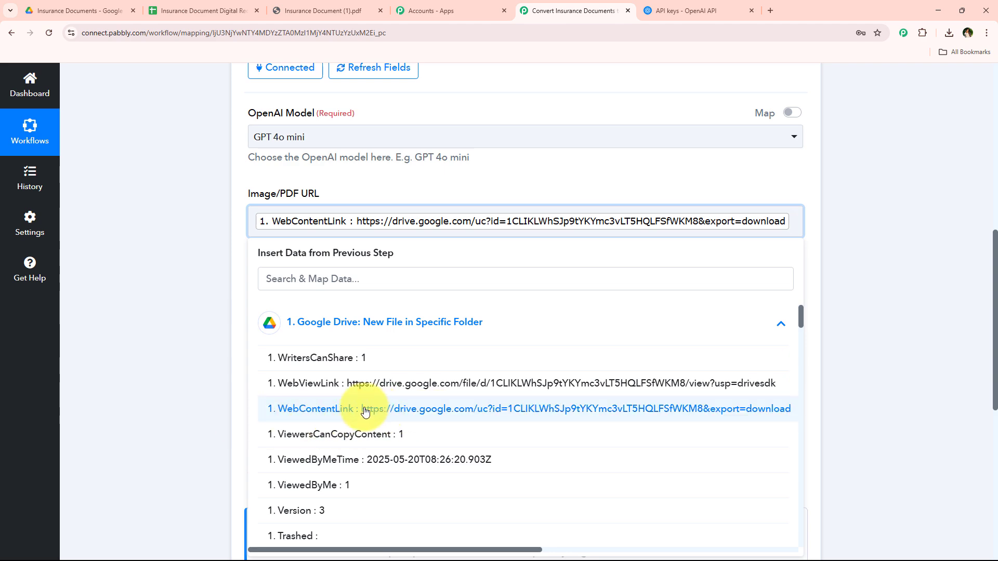
{"action": "left_click", "coordinate": [130, 286]}
- Enter the extraction prompt "Extract me the details from the given PDF"
{"action": "scroll", "coordinate": [199, 247], "scroll_direction": "down", "scroll_amount": 1}
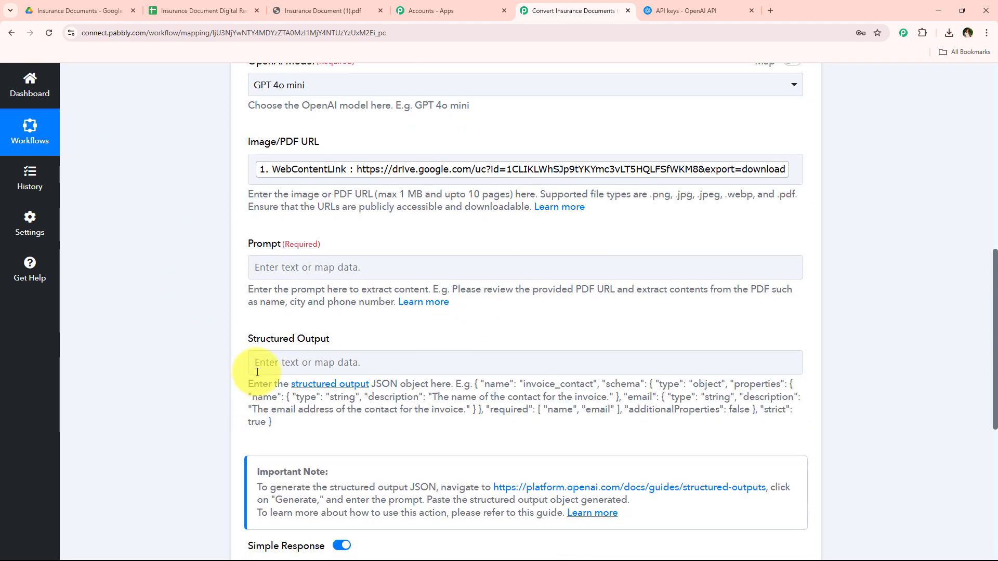
{"action": "scroll", "coordinate": [212, 347], "scroll_direction": "down", "scroll_amount": 1}
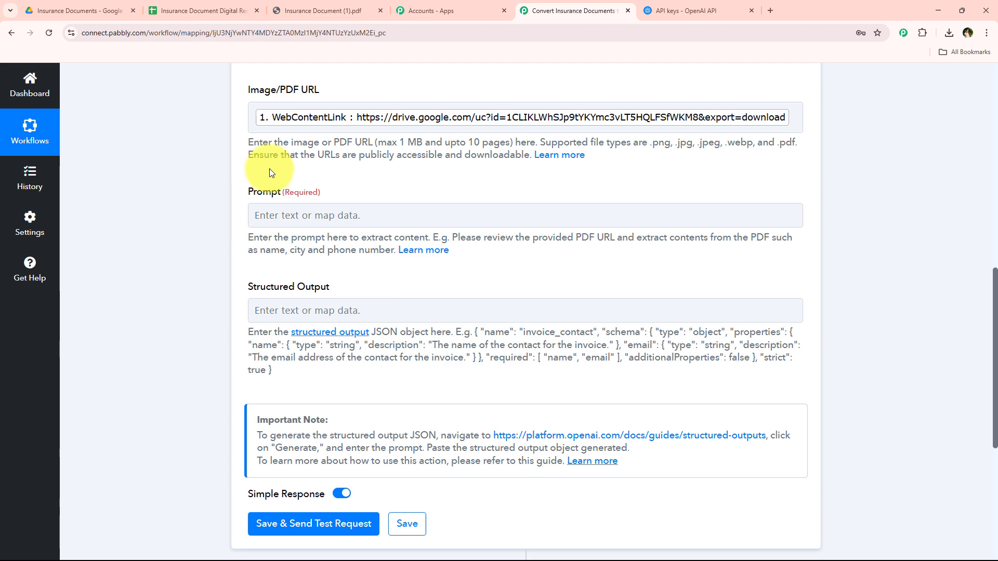
{"action": "scroll", "coordinate": [236, 303], "scroll_direction": "up", "scroll_amount": 2}
{"action": "scroll", "coordinate": [305, 242], "scroll_direction": "down", "scroll_amount": 2}
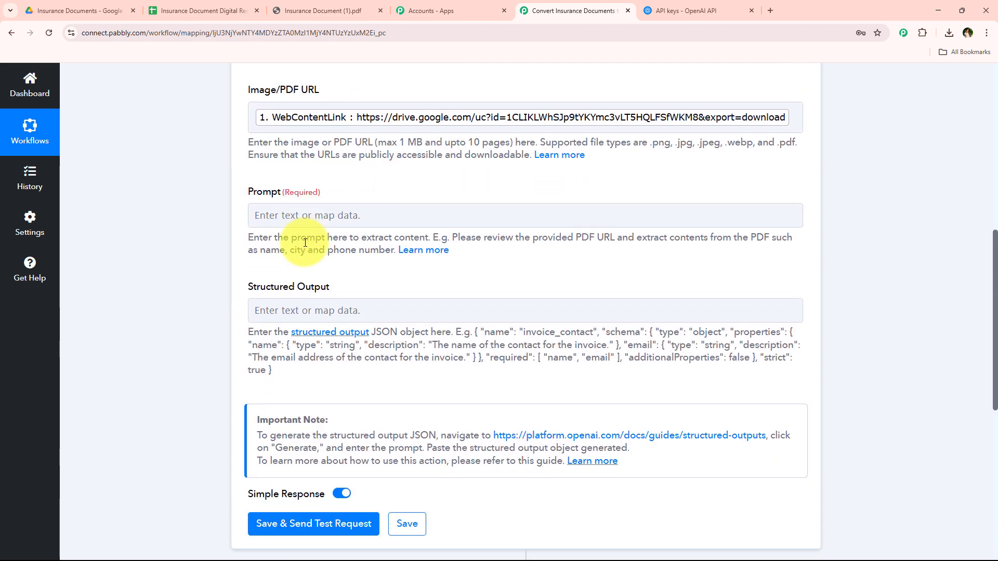
{"action": "scroll", "coordinate": [305, 243], "scroll_direction": "down", "scroll_amount": 1}
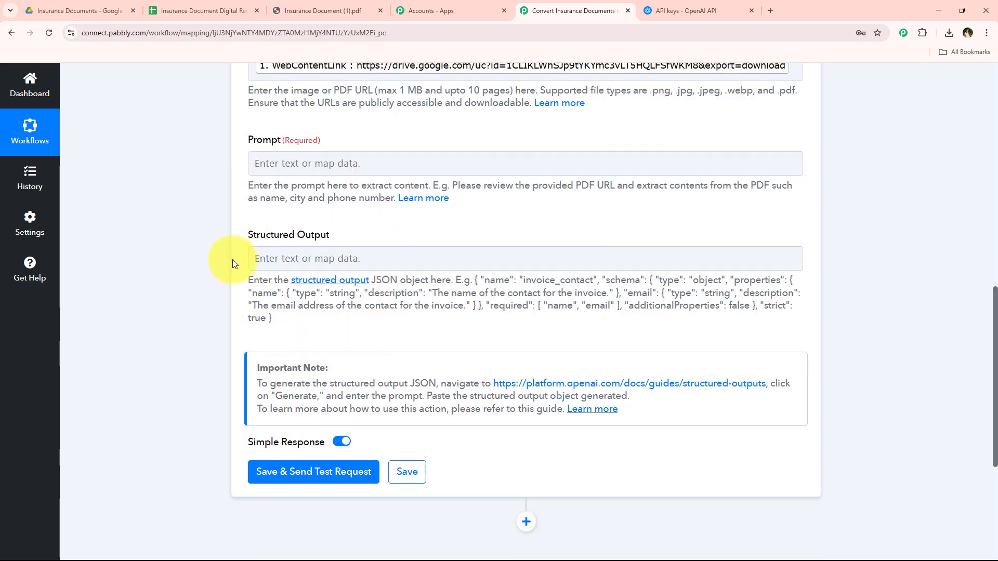
{"action": "left_click", "coordinate": [333, 158]}
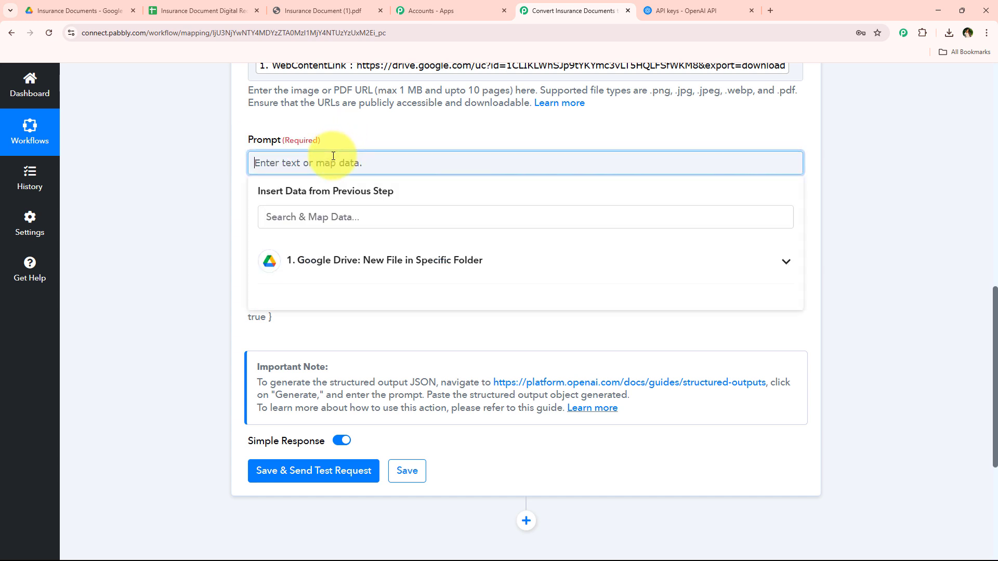
{"action": "type", "text": "Extract me the details from the given PDF"}
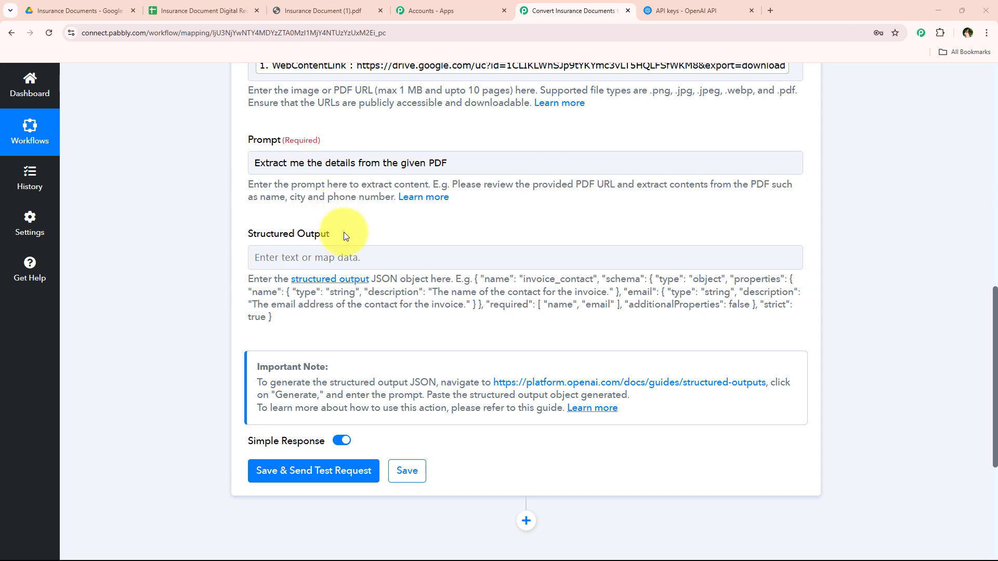
- Read the Structured Output instructions, follow the linked OpenAI Structured Outputs guide, and open its JSON schema generator
{"action": "scroll", "coordinate": [344, 232], "scroll_direction": "down", "scroll_amount": 1}
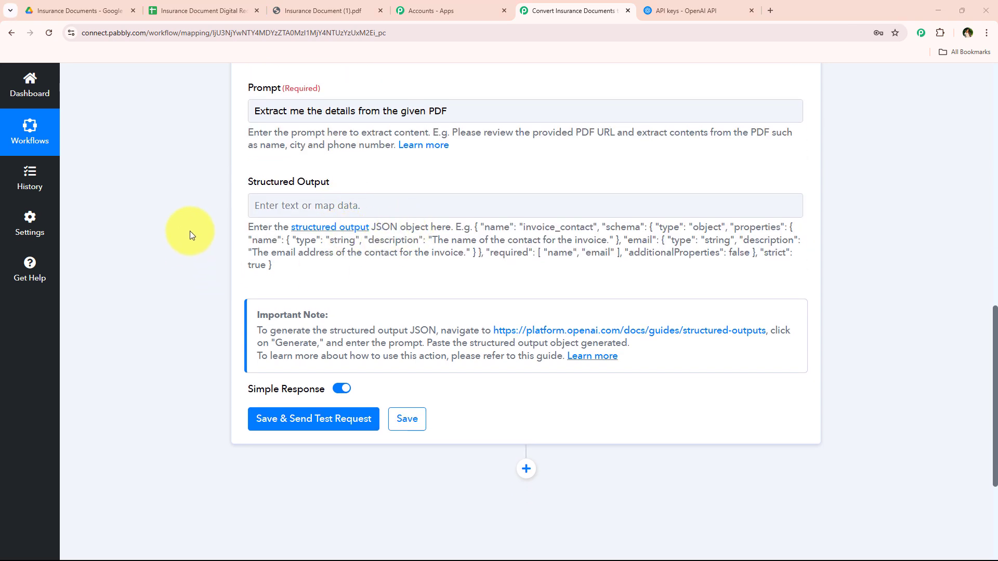
{"action": "left_click_drag", "start_coordinate": [223, 226], "coordinate": [450, 223]}
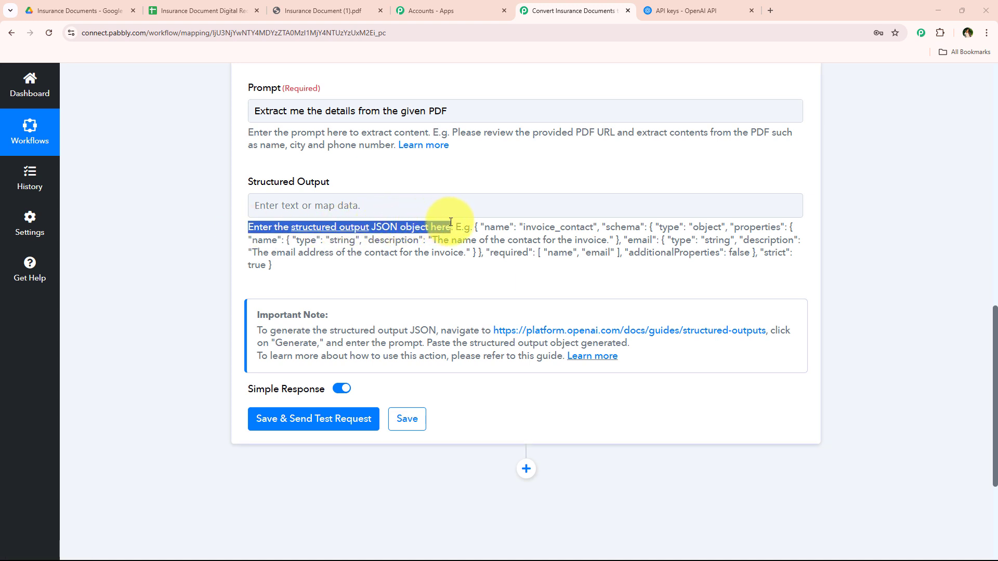
{"action": "left_click", "coordinate": [446, 277]}
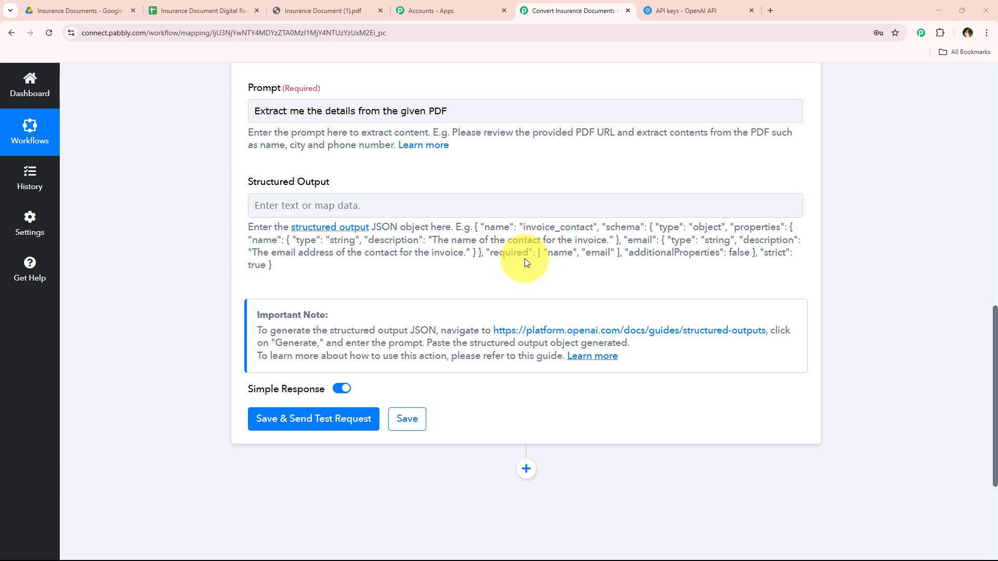
{"action": "left_click_drag", "start_coordinate": [252, 314], "coordinate": [363, 313]}
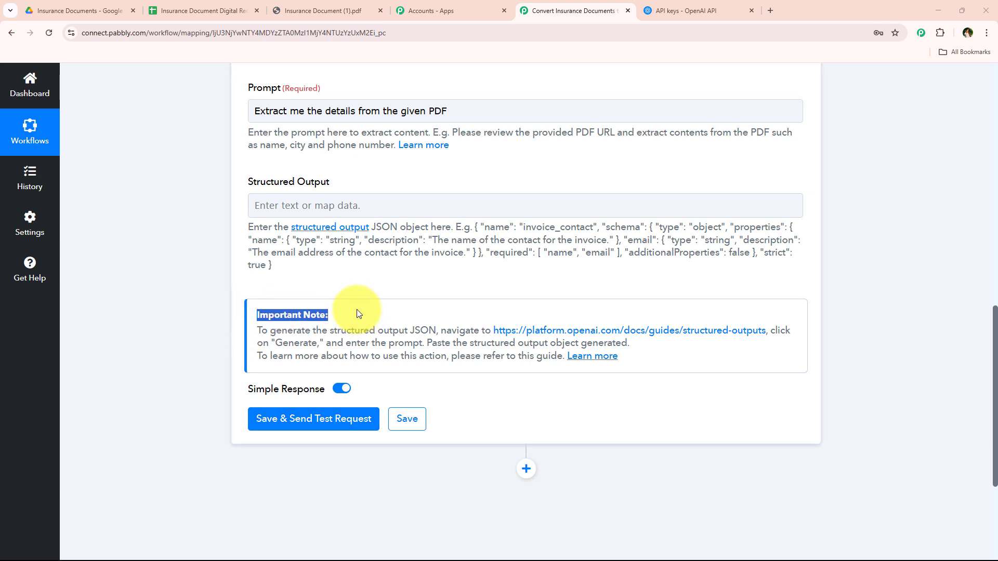
{"action": "left_click", "coordinate": [357, 310]}
{"action": "left_click_drag", "start_coordinate": [249, 331], "coordinate": [537, 334]}
{"action": "left_click", "coordinate": [536, 334]}
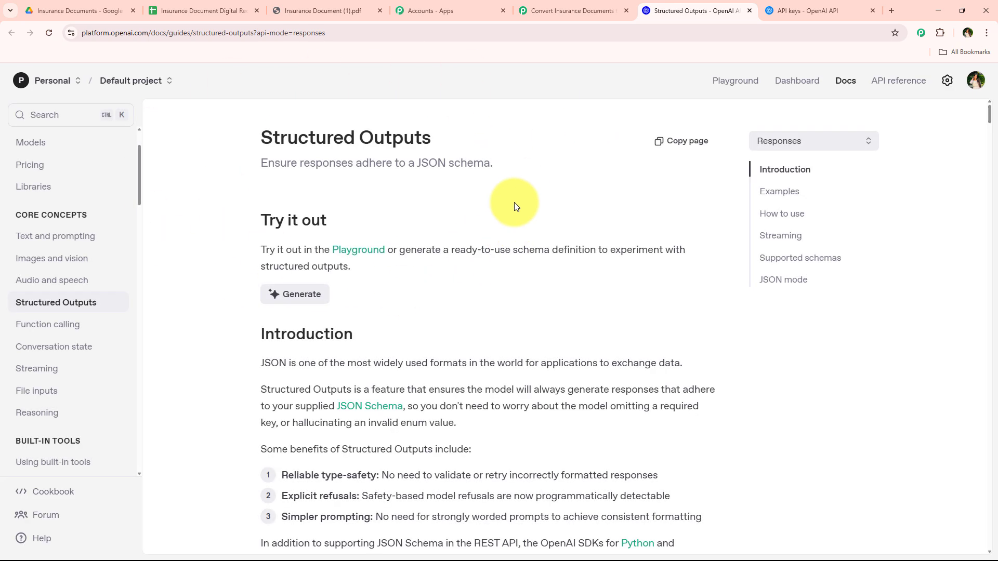
{"action": "left_click", "coordinate": [324, 304]}
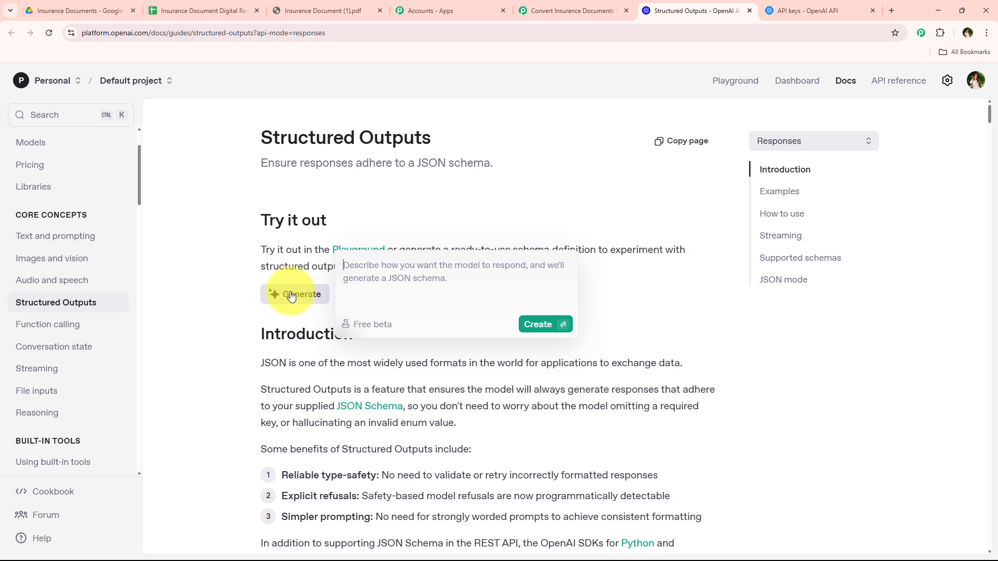
{"action": "left_click", "coordinate": [406, 286]}
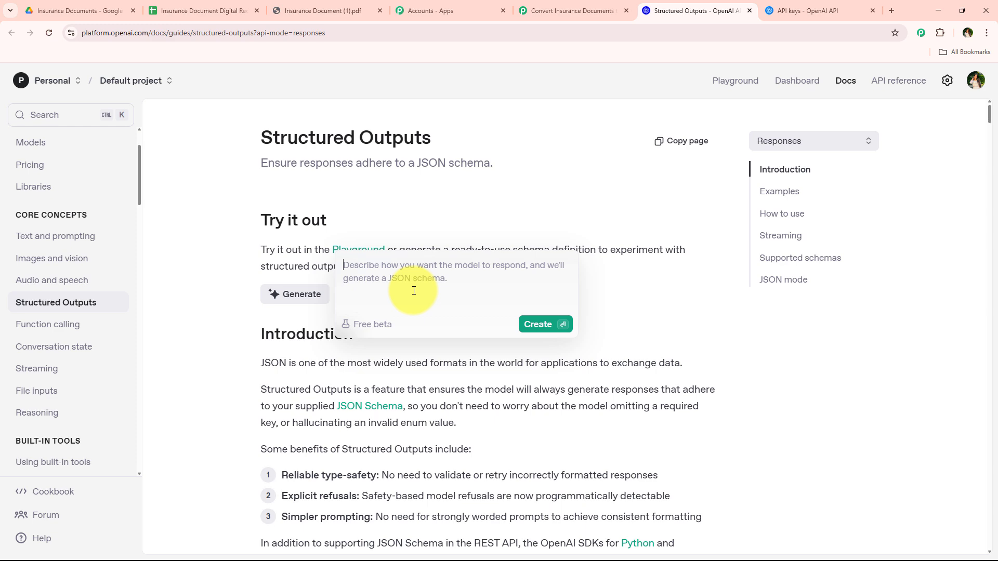
- Examine the Insurance Document (1).pdf for the field labels that need extracting
{"action": "left_click", "coordinate": [322, 11]}
{"action": "scroll", "coordinate": [724, 237], "scroll_direction": "down", "scroll_amount": 1}
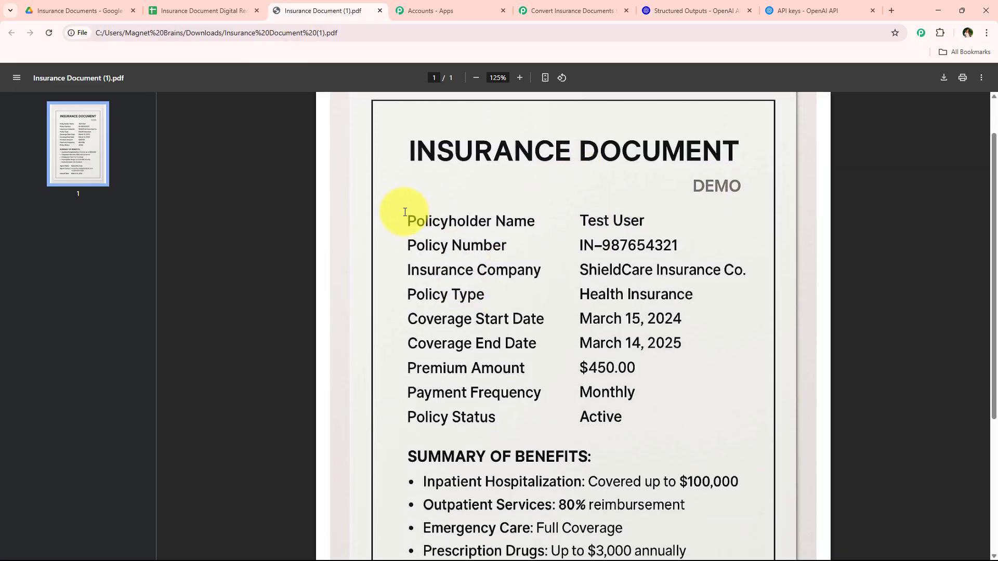
{"action": "left_click_drag", "start_coordinate": [405, 221], "coordinate": [535, 220]}
{"action": "left_click_drag", "start_coordinate": [408, 246], "coordinate": [500, 440]}
{"action": "left_click", "coordinate": [508, 415]}
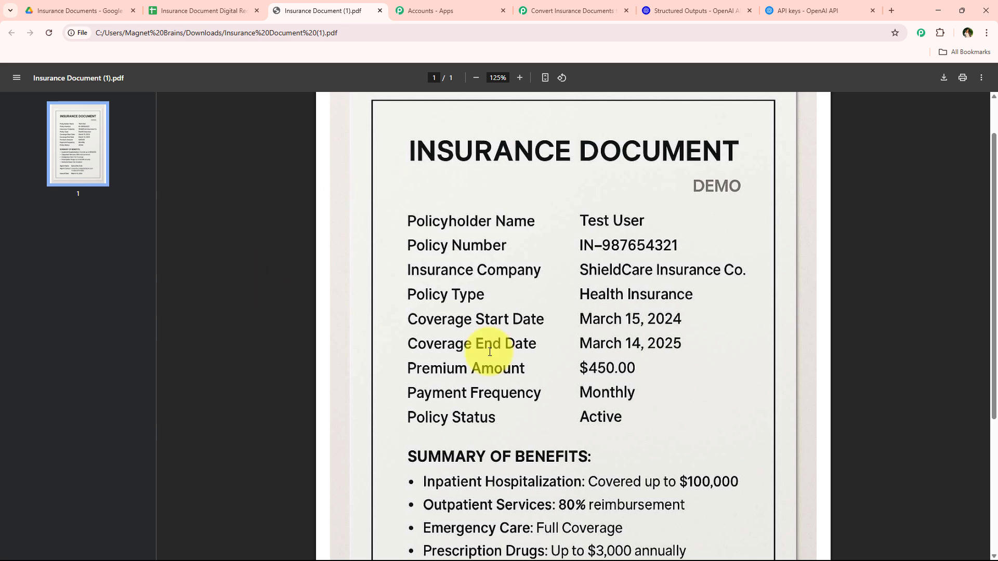
{"action": "scroll", "coordinate": [316, 265], "scroll_direction": "down", "scroll_amount": 1}
{"action": "scroll", "coordinate": [318, 269], "scroll_direction": "up", "scroll_amount": 1}
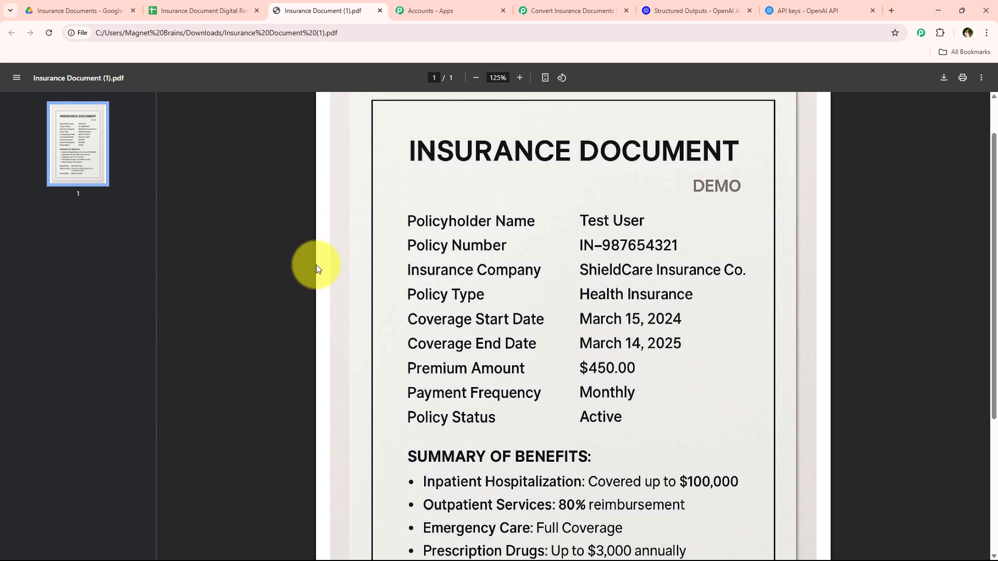
- Switch to a blank Notepad note and add the field title "Policy Holder Name"
{"action": "left_click", "coordinate": [435, 560]}
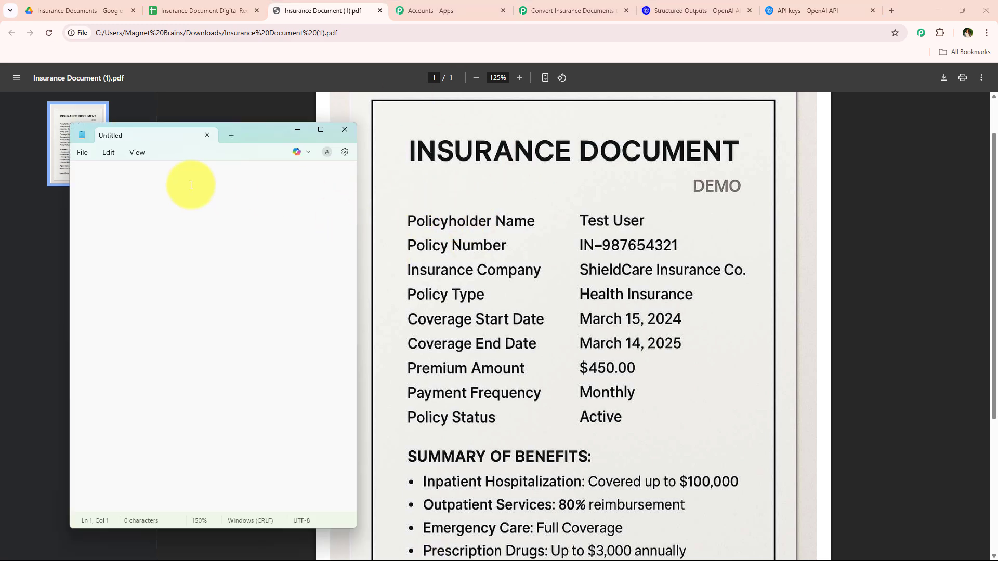
{"action": "type", "text": "Policy Holder "}
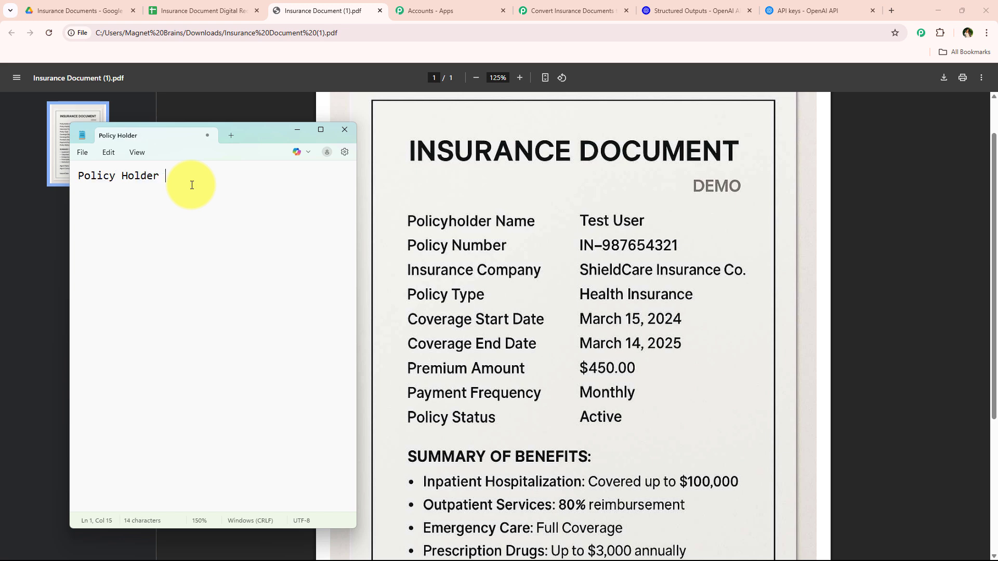
{"action": "type", "text": "Name"}
{"action": "key", "text": "Return"}
- Add the lines "Type of a Short Text" and "Extract and provide the full name of the policyholder as mentioned in the insurance document."
{"action": "type", "text": "Type of "}
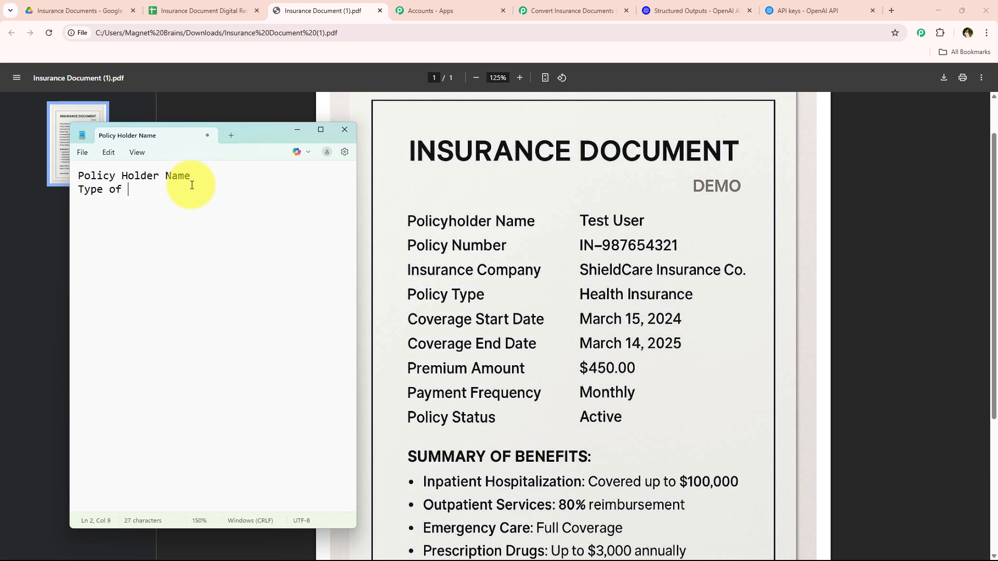
{"action": "type", "text": "a Shrt"}
{"action": "key", "text": "BackSpace"}
{"action": "key", "text": "BackSpace"}
{"action": "key", "text": "BackSpace"}
{"action": "type", "text": "ot"}
{"action": "key", "text": "BackSpace"}
{"action": "key", "text": "BackSpace"}
{"action": "type", "text": "rt Text"}
{"action": "key", "text": "Return"}
{"action": "type", "text": "Extract and provide the full name of the policyholder as mentioned in the insurance document."}
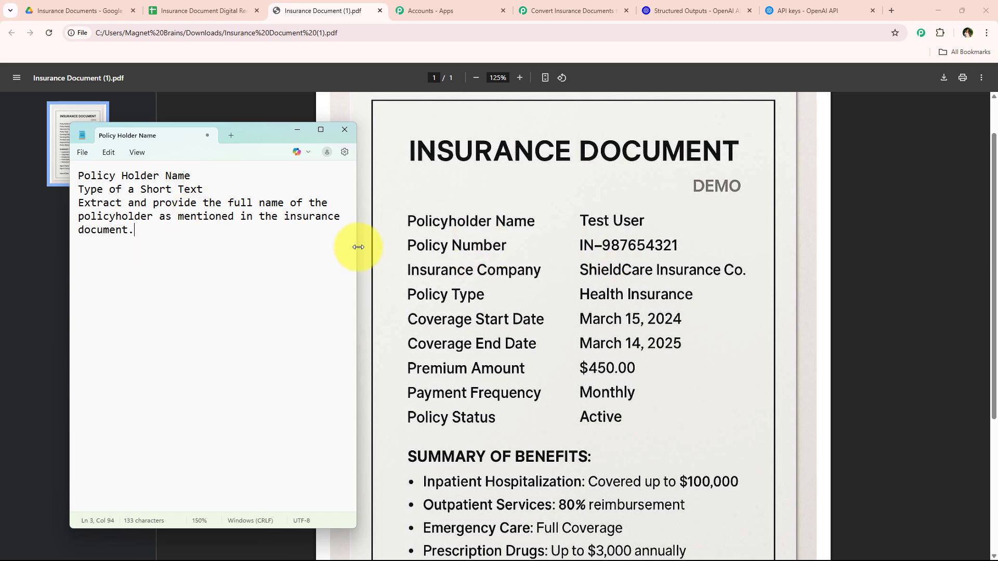
- Check the Policy Number label in the PDF, and review the extraction instructions for all insurance fields in Notepad
{"action": "left_click_drag", "start_coordinate": [407, 248], "coordinate": [503, 245]}
{"action": "left_click", "coordinate": [501, 244]}
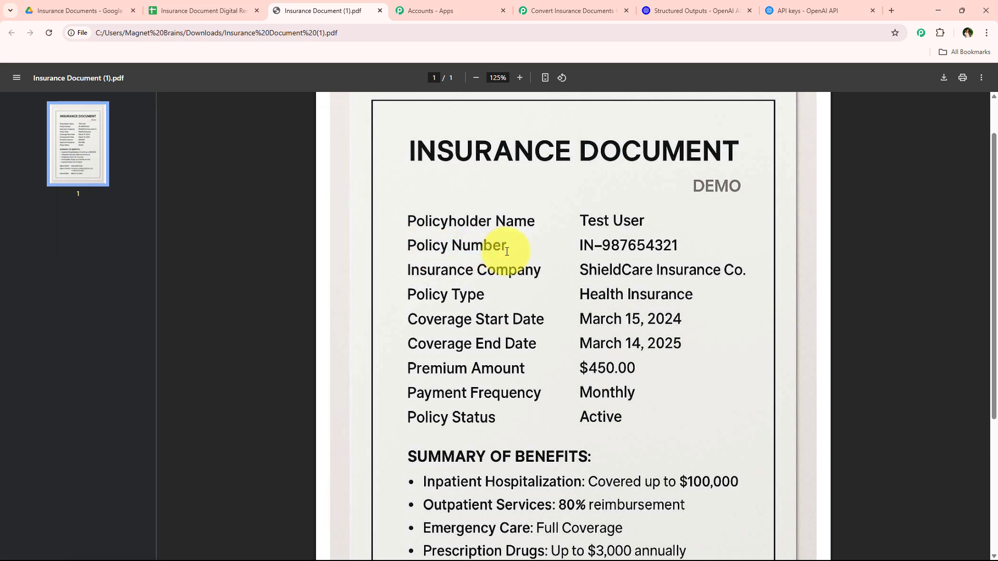
{"action": "key", "text": "alt+Tab"}
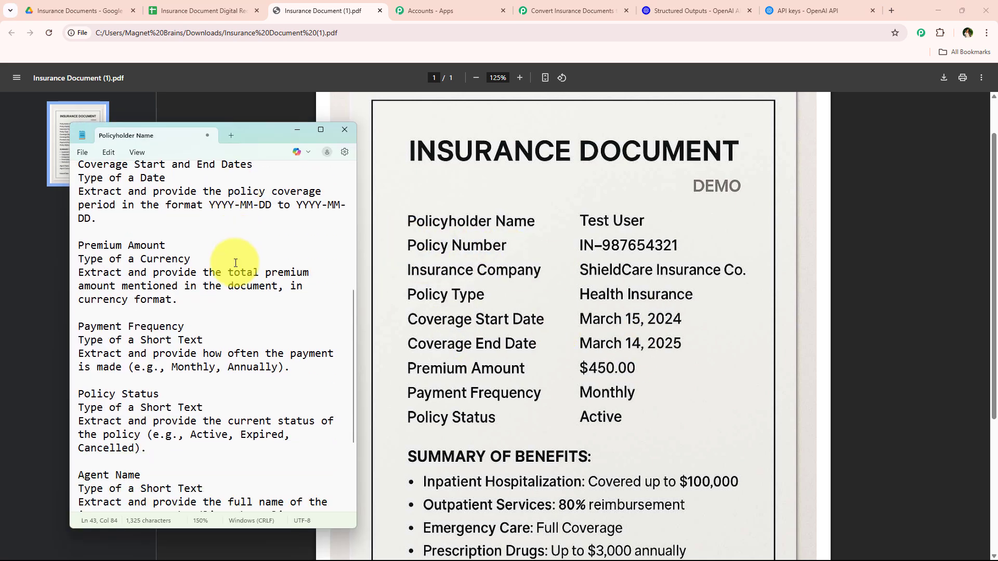
{"action": "scroll", "coordinate": [234, 265], "scroll_direction": "down", "scroll_amount": 2}
{"action": "scroll", "coordinate": [231, 270], "scroll_direction": "up", "scroll_amount": 1}
{"action": "scroll", "coordinate": [232, 270], "scroll_direction": "up", "scroll_amount": 3}
{"action": "scroll", "coordinate": [245, 265], "scroll_direction": "down", "scroll_amount": 6}
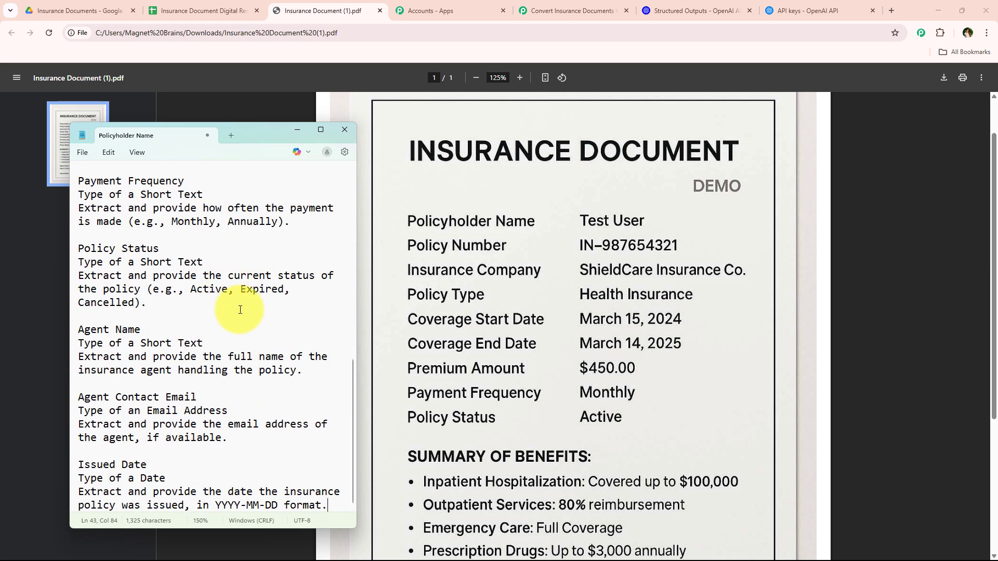
{"action": "left_click", "coordinate": [237, 389]}
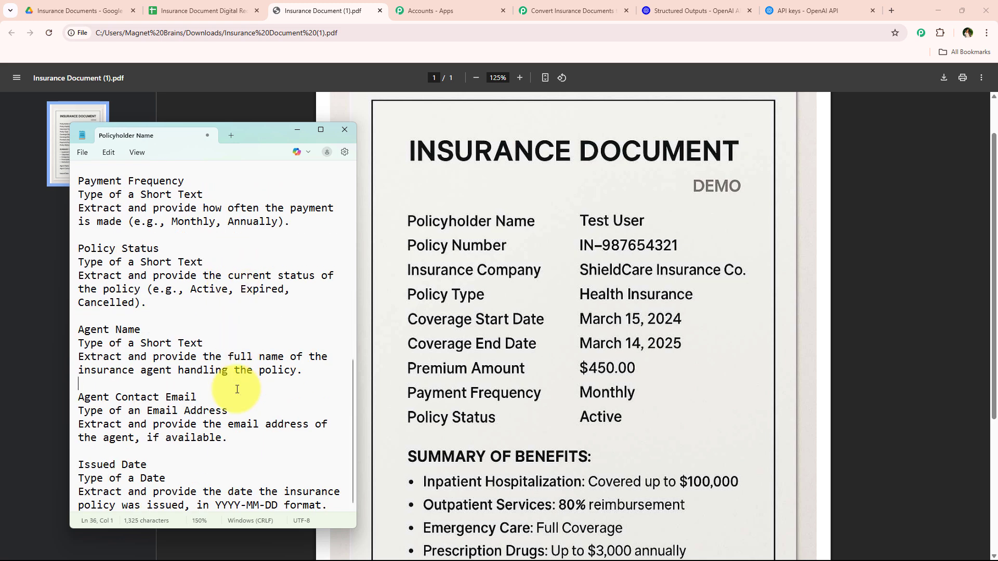
- Copy all the field instructions from Notepad and generate a JSON schema from them on OpenAI's Structured Outputs page
{"action": "key", "text": "ctrl+a"}
{"action": "right_click", "coordinate": [127, 338]}
{"action": "left_click", "coordinate": [183, 133]}
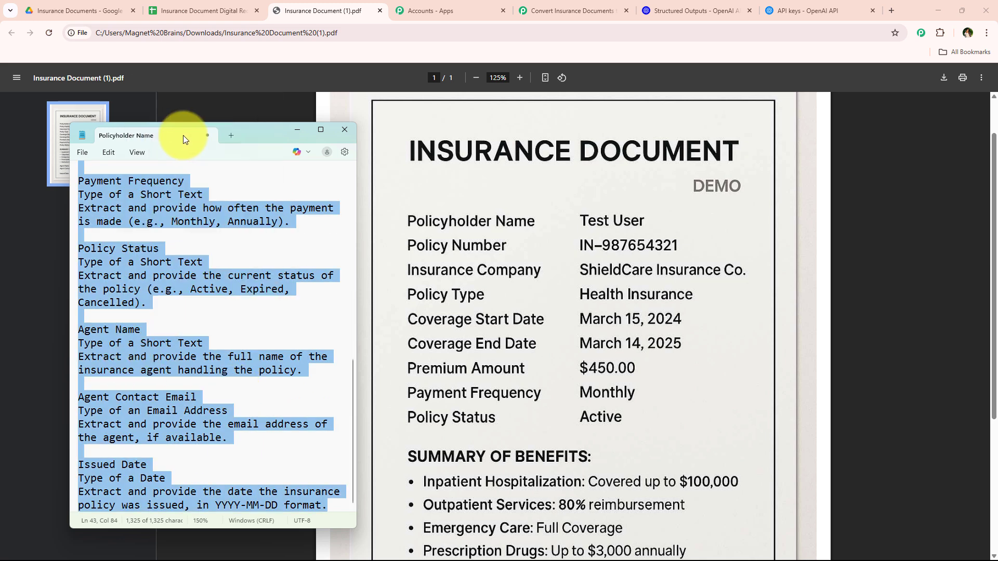
{"action": "left_click", "coordinate": [670, 9]}
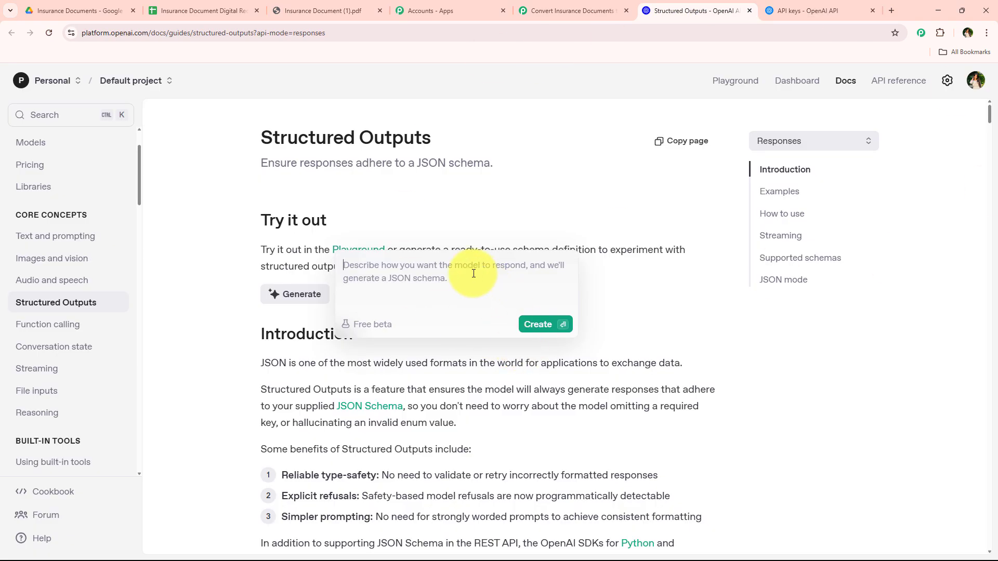
{"action": "key", "text": "ctrl+v"}
{"action": "scroll", "coordinate": [473, 273], "scroll_direction": "up", "scroll_amount": 2}
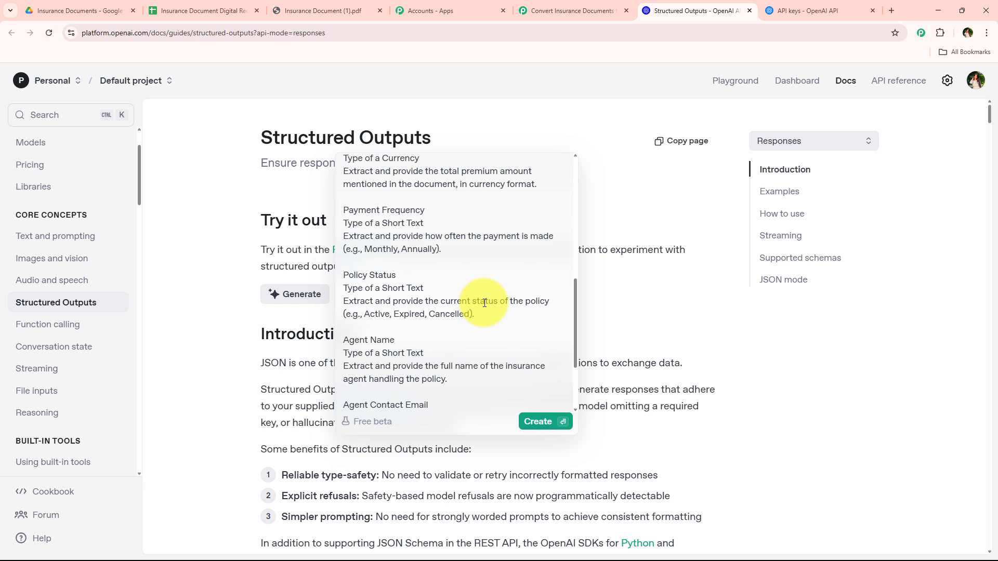
{"action": "left_click", "coordinate": [536, 428]}
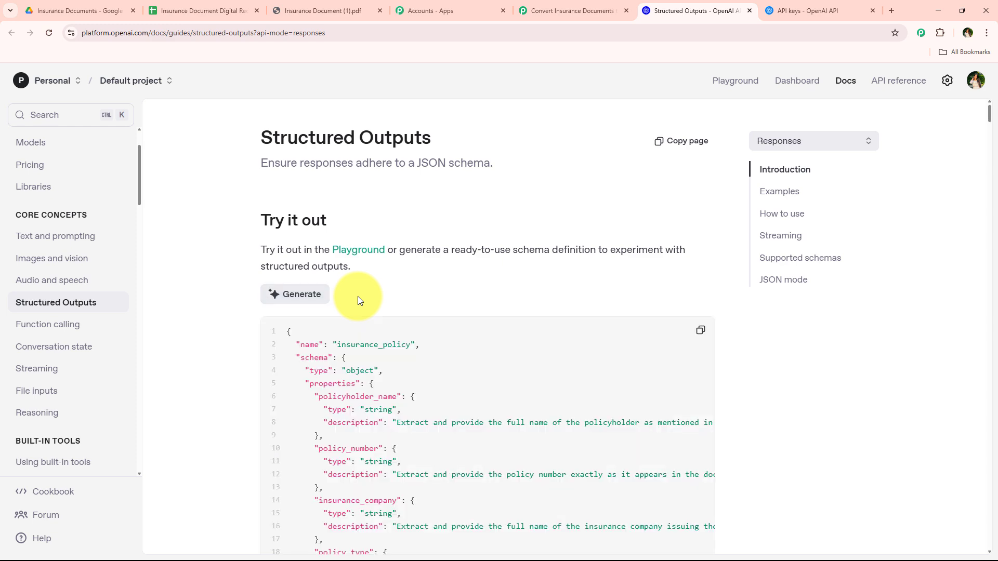
- Copy the generated insurance_policy schema and paste it into the Structured Output field of the Pabbly Connect OpenAI action
{"action": "scroll", "coordinate": [357, 297], "scroll_direction": "down", "scroll_amount": 2}
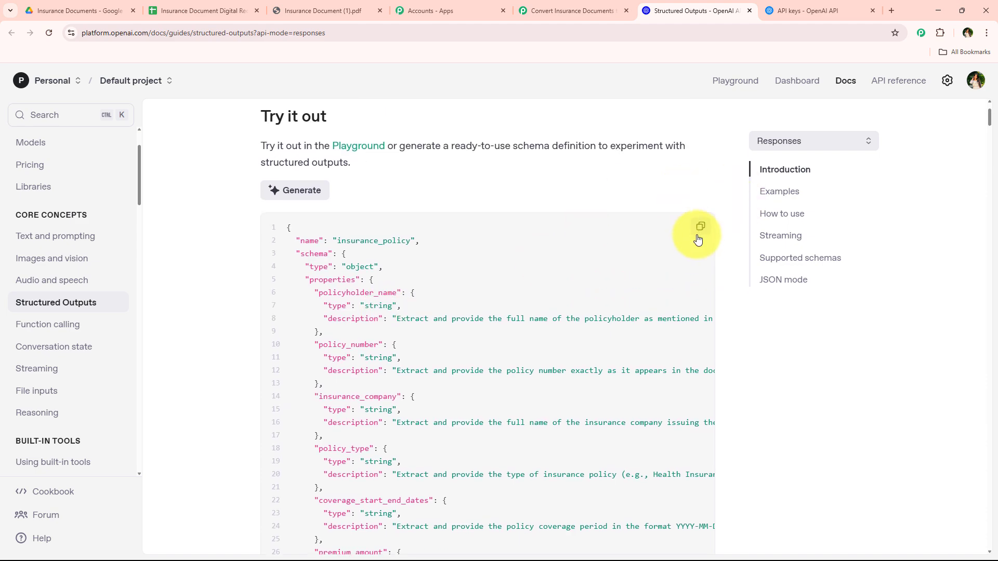
{"action": "left_click", "coordinate": [700, 226]}
{"action": "left_click", "coordinate": [570, 10]}
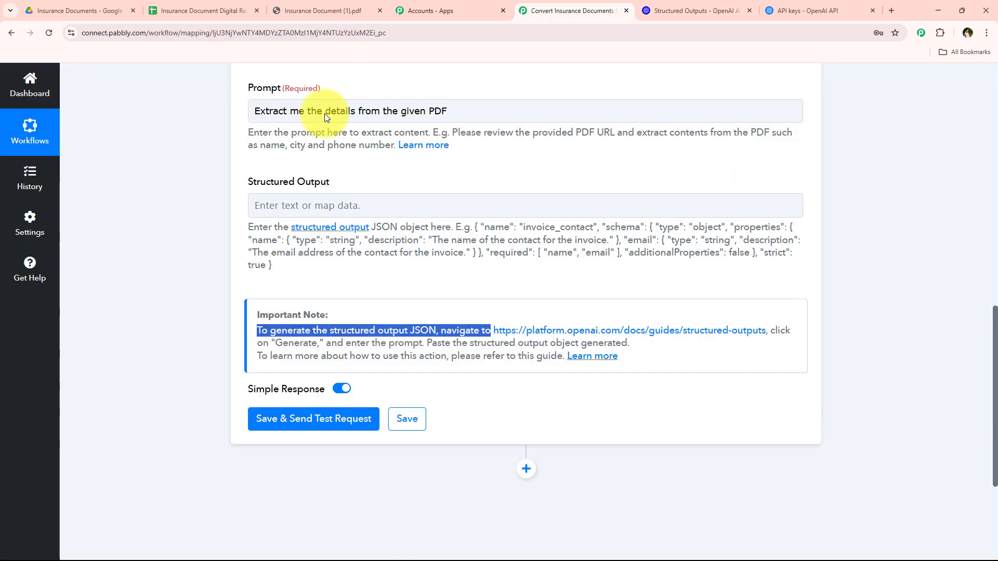
{"action": "left_click", "coordinate": [329, 201]}
{"action": "right_click", "coordinate": [326, 198]}
{"action": "left_click", "coordinate": [363, 313]}
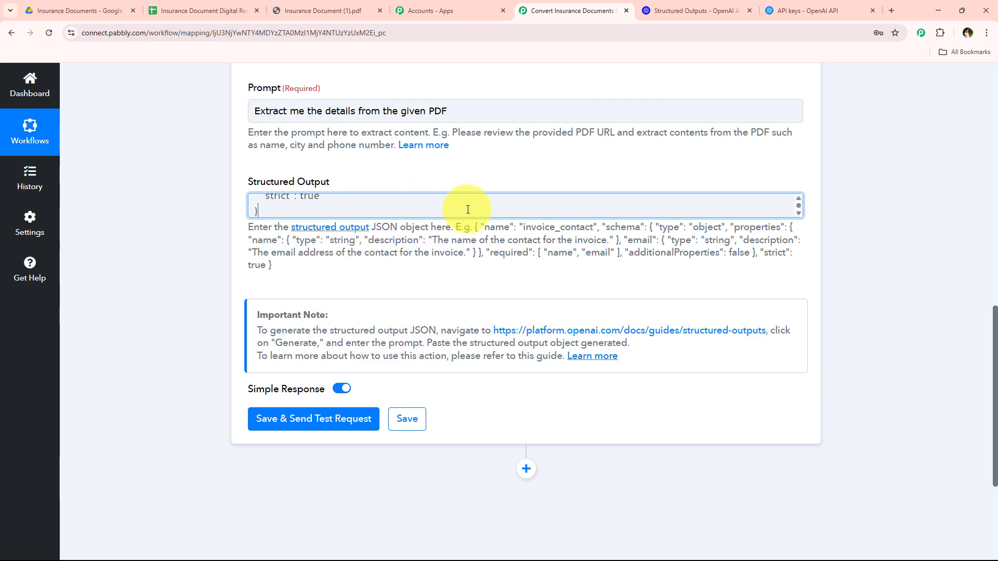
- Save the OpenAI Extract Content from PDF/Image action and send a test request
{"action": "scroll", "coordinate": [214, 220], "scroll_direction": "down", "scroll_amount": 7}
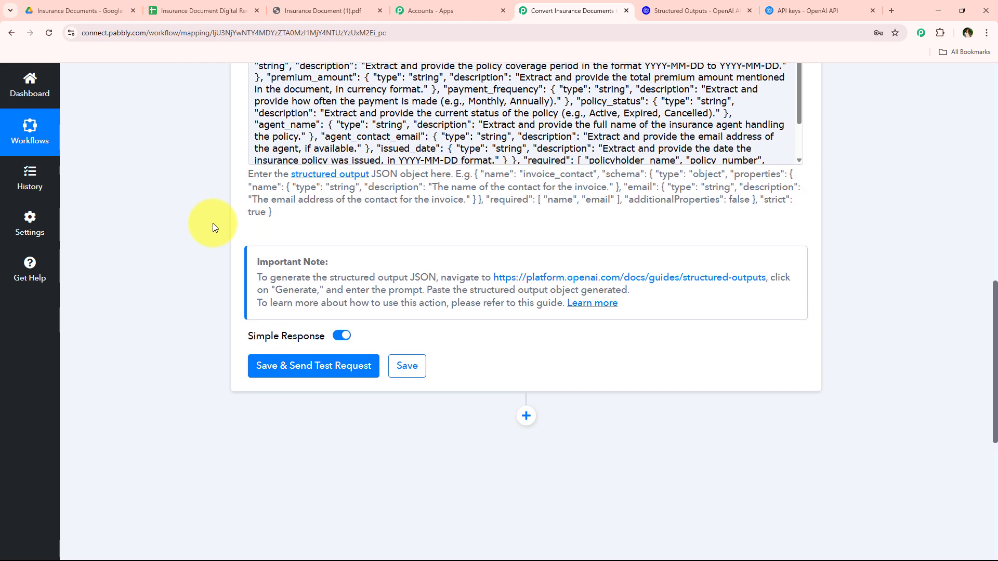
{"action": "left_click", "coordinate": [306, 218]}
{"action": "scroll", "coordinate": [226, 296], "scroll_direction": "up", "scroll_amount": 2}
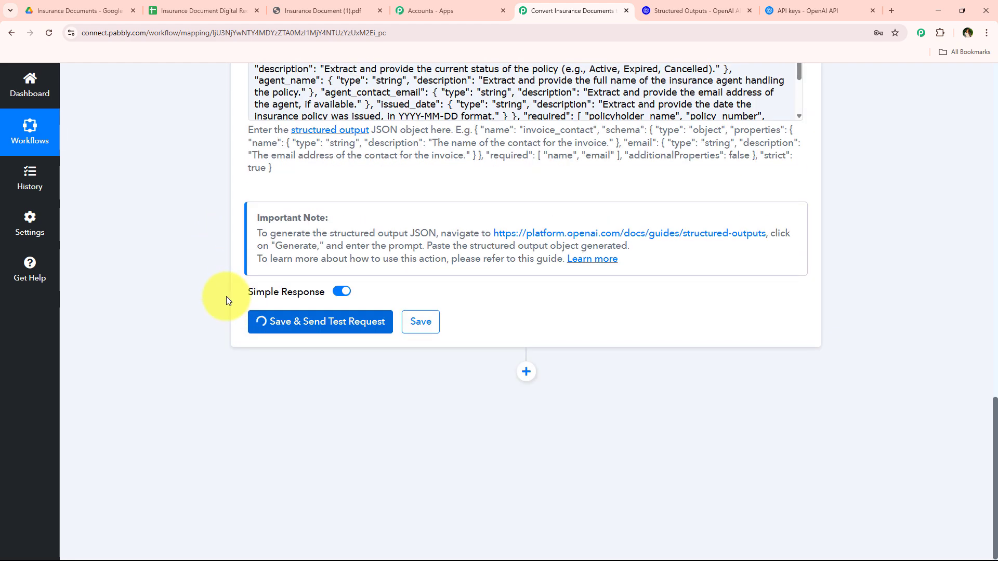
{"action": "scroll", "coordinate": [226, 292], "scroll_direction": "up", "scroll_amount": 1}
{"action": "scroll", "coordinate": [225, 292], "scroll_direction": "down", "scroll_amount": 3}
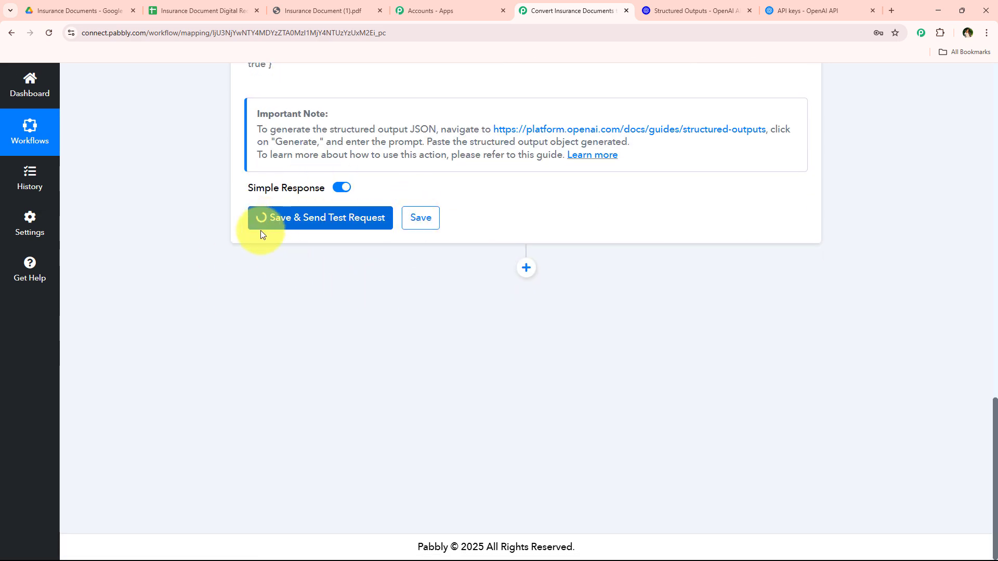
{"action": "scroll", "coordinate": [244, 257], "scroll_direction": "up", "scroll_amount": 4}
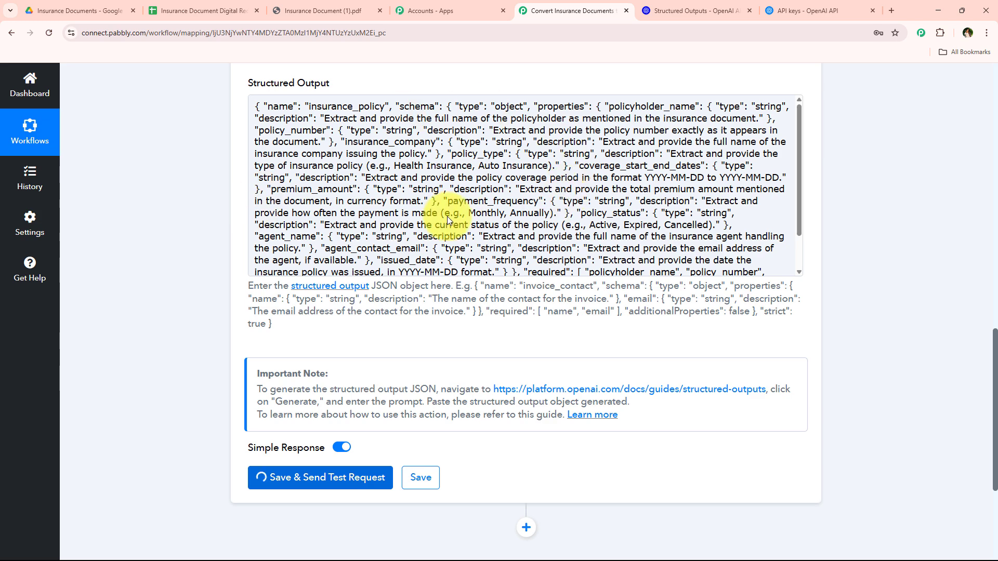
{"action": "scroll", "coordinate": [329, 257], "scroll_direction": "up", "scroll_amount": 3}
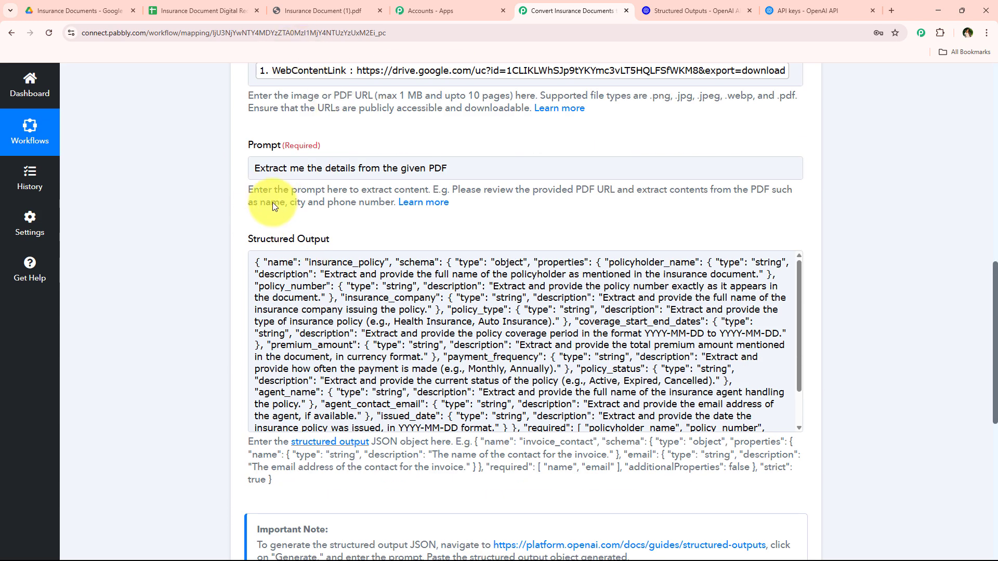
{"action": "scroll", "coordinate": [273, 206], "scroll_direction": "down", "scroll_amount": 8}
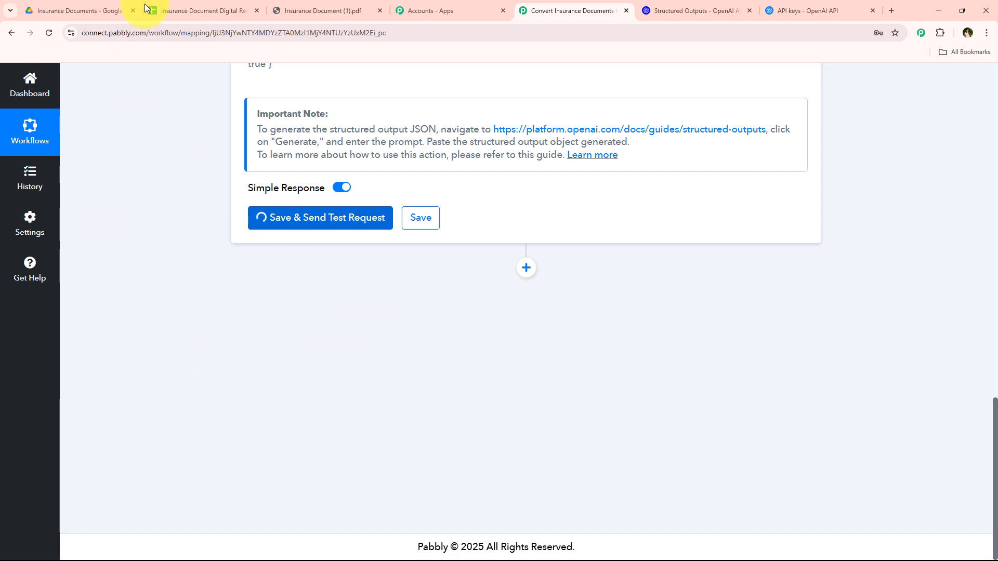
{"action": "left_click", "coordinate": [186, 6]}
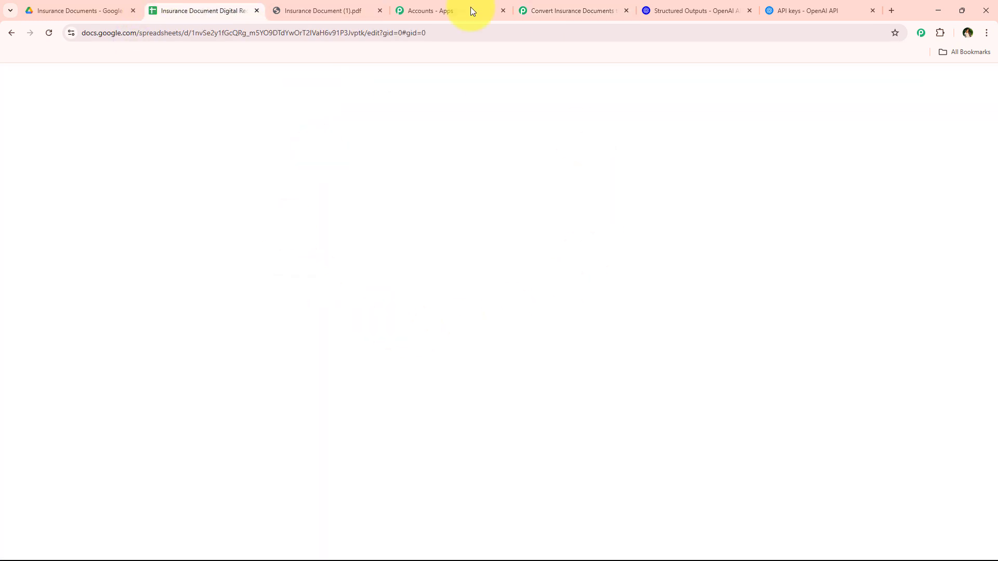
{"action": "left_click", "coordinate": [546, 4]}
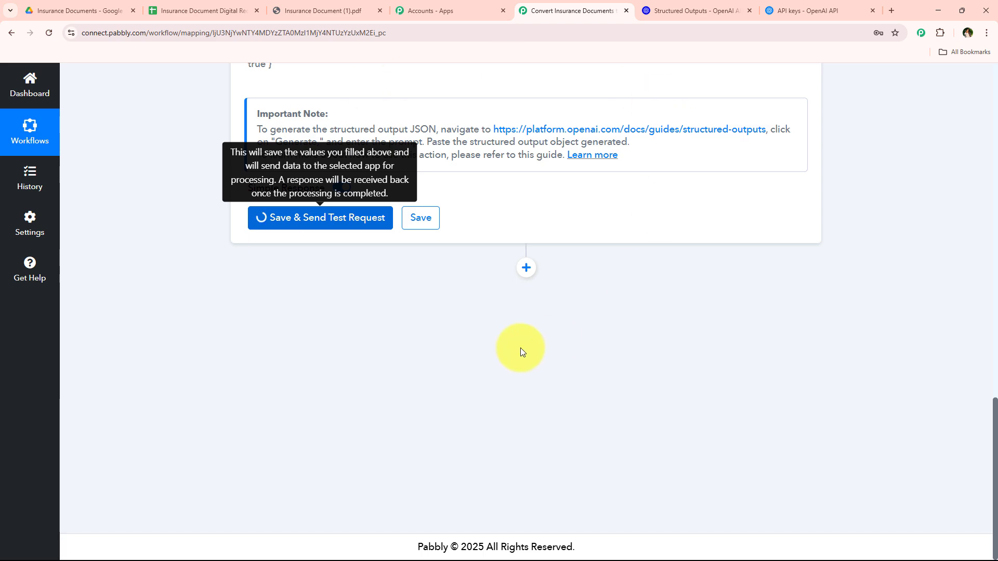
{"action": "scroll", "coordinate": [263, 368], "scroll_direction": "up", "scroll_amount": 2}
{"action": "scroll", "coordinate": [263, 368], "scroll_direction": "up", "scroll_amount": 2}
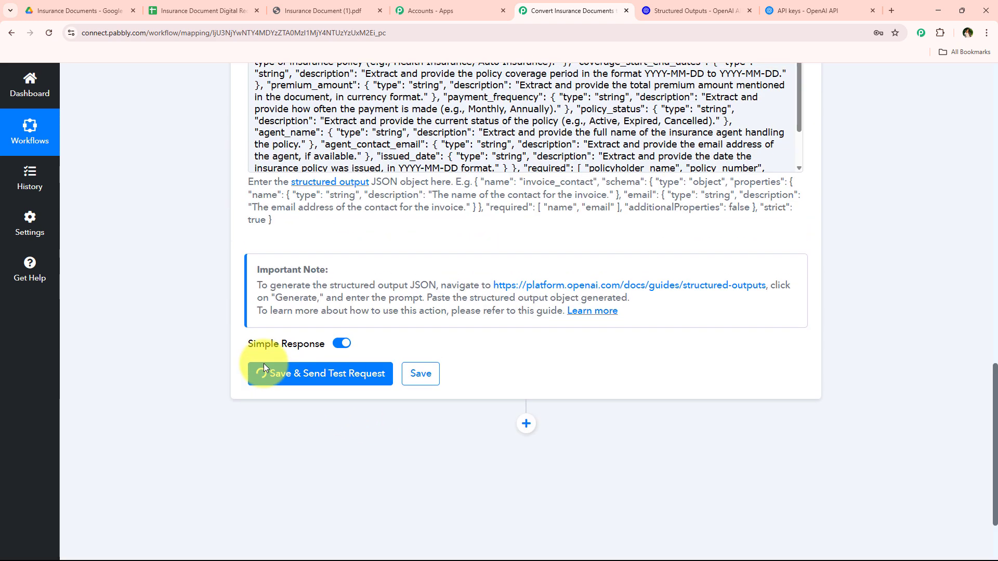
{"action": "scroll", "coordinate": [263, 368], "scroll_direction": "down", "scroll_amount": 3}
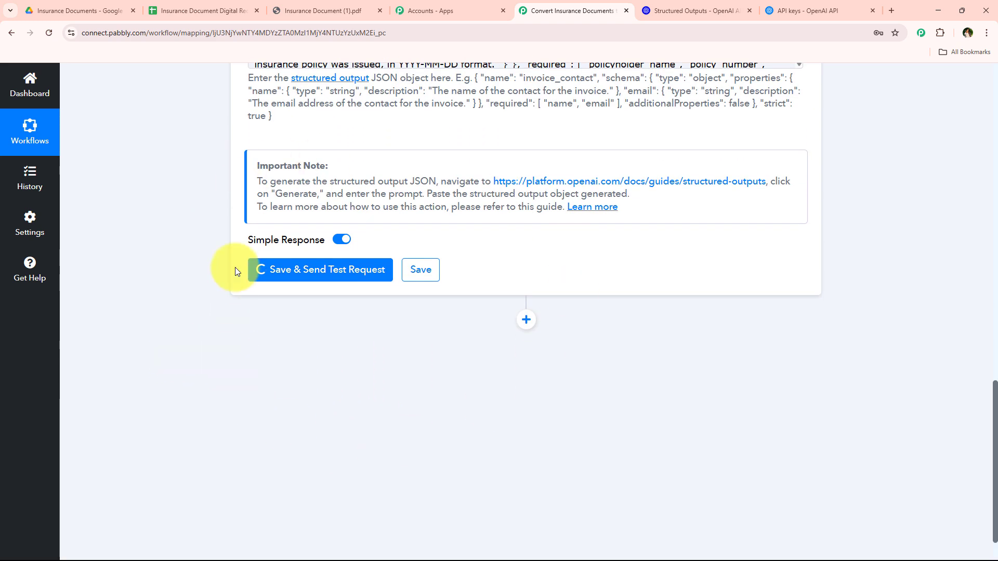
{"action": "scroll", "coordinate": [673, 373], "scroll_direction": "down", "scroll_amount": 1}
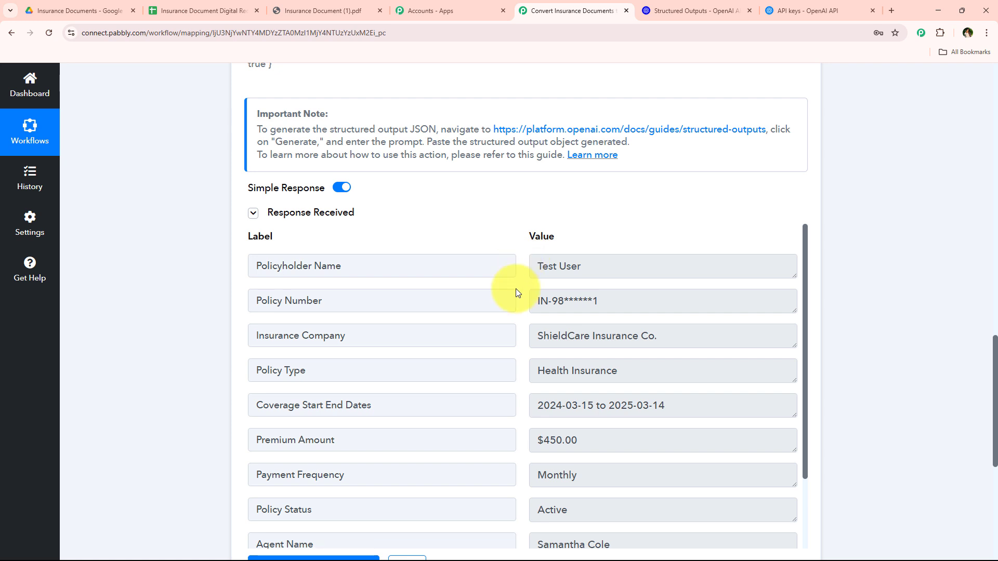
- Review the extracted policy values in the OpenAI response, and check the columns of the Insurance Document Digital Record sheet
{"action": "scroll", "coordinate": [516, 292], "scroll_direction": "down", "scroll_amount": 2}
{"action": "scroll", "coordinate": [467, 298], "scroll_direction": "up", "scroll_amount": 2}
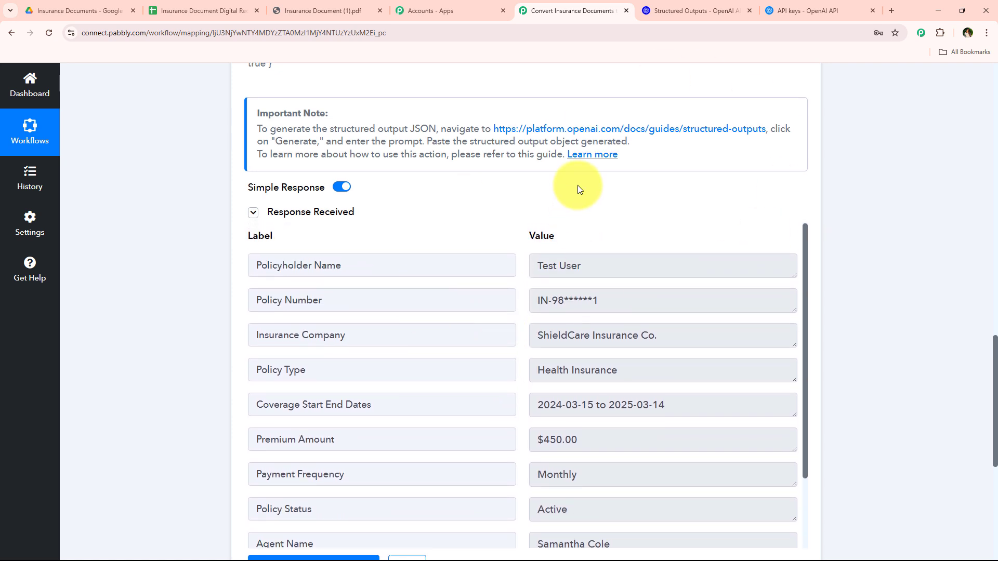
{"action": "scroll", "coordinate": [578, 197], "scroll_direction": "down", "scroll_amount": 2}
{"action": "scroll", "coordinate": [567, 291], "scroll_direction": "down", "scroll_amount": 2}
{"action": "scroll", "coordinate": [494, 322], "scroll_direction": "up", "scroll_amount": 2}
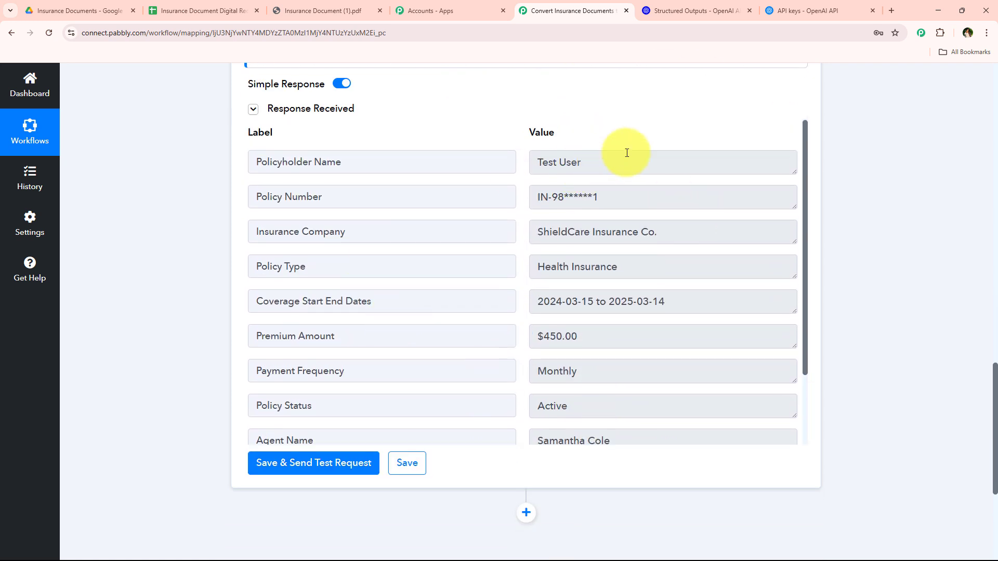
{"action": "left_click_drag", "start_coordinate": [635, 157], "coordinate": [403, 159]}
{"action": "left_click_drag", "start_coordinate": [631, 194], "coordinate": [399, 196]}
{"action": "left_click", "coordinate": [713, 251]}
{"action": "left_click_drag", "start_coordinate": [701, 258], "coordinate": [650, 256]}
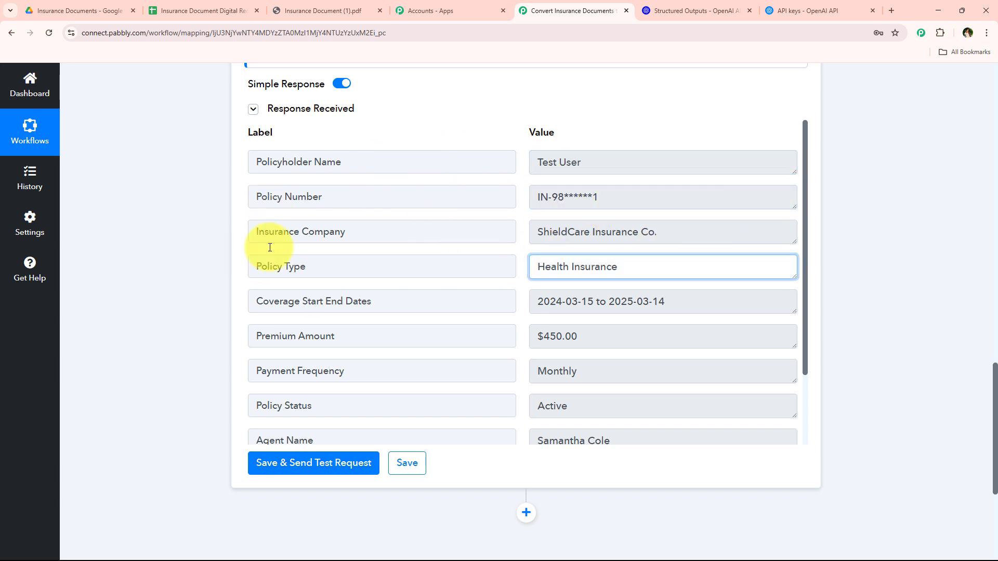
{"action": "left_click", "coordinate": [200, 11]}
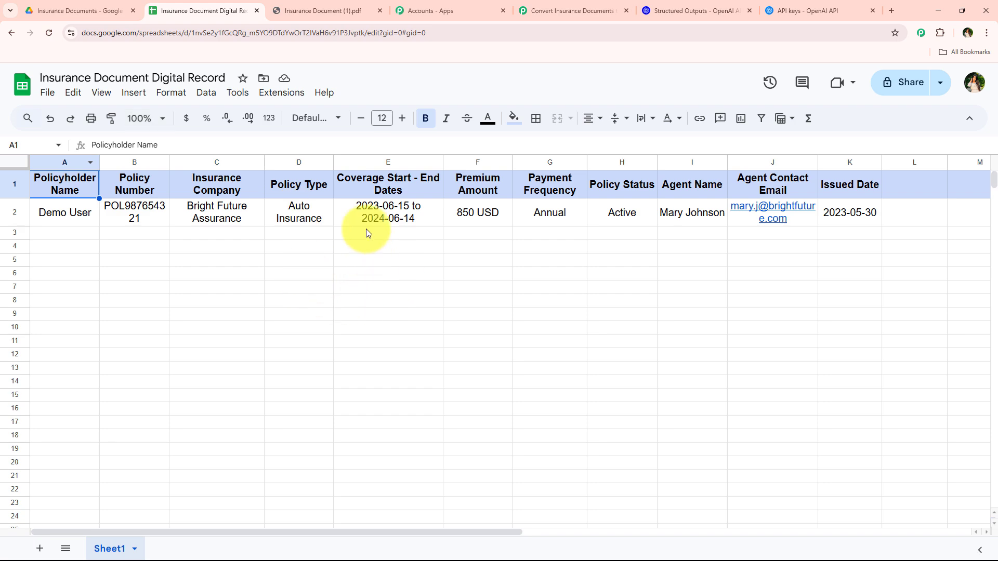
{"action": "left_click", "coordinate": [566, 10]}
- Add a Google Sheets action after the OpenAI step and set its action event to Add New Row
{"action": "left_click", "coordinate": [529, 516]}
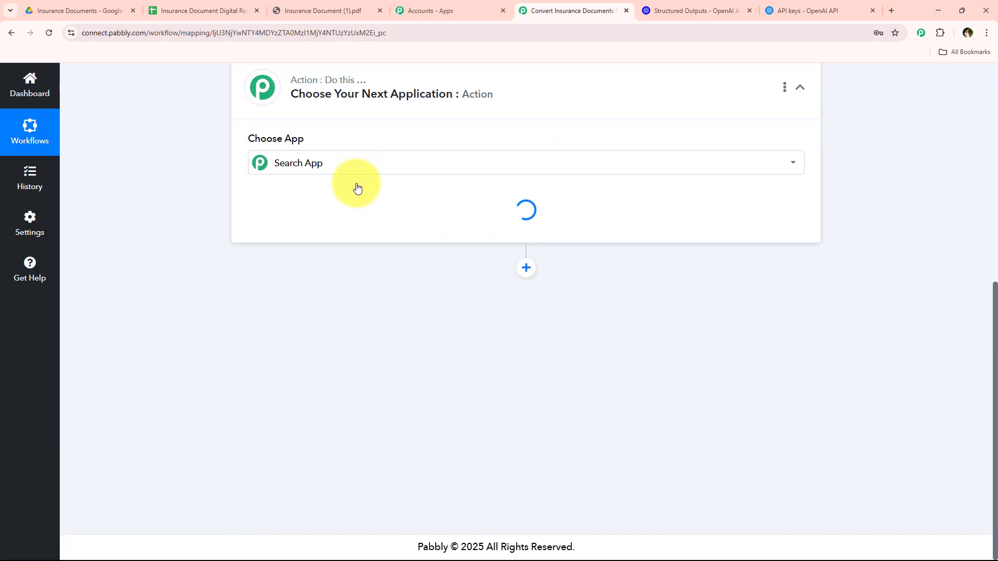
{"action": "scroll", "coordinate": [352, 255], "scroll_direction": "up", "scroll_amount": 3}
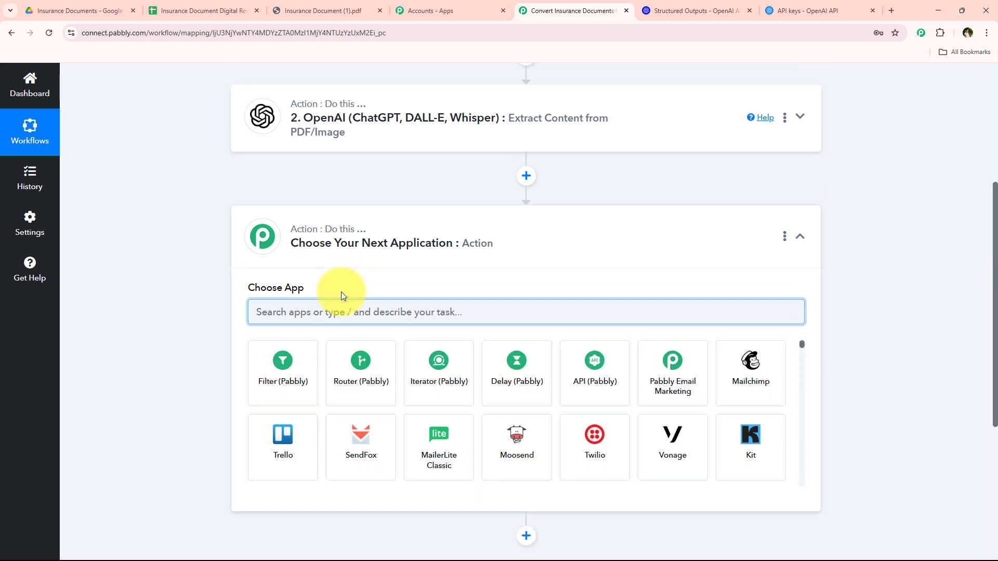
{"action": "type", "text": "Shee"}
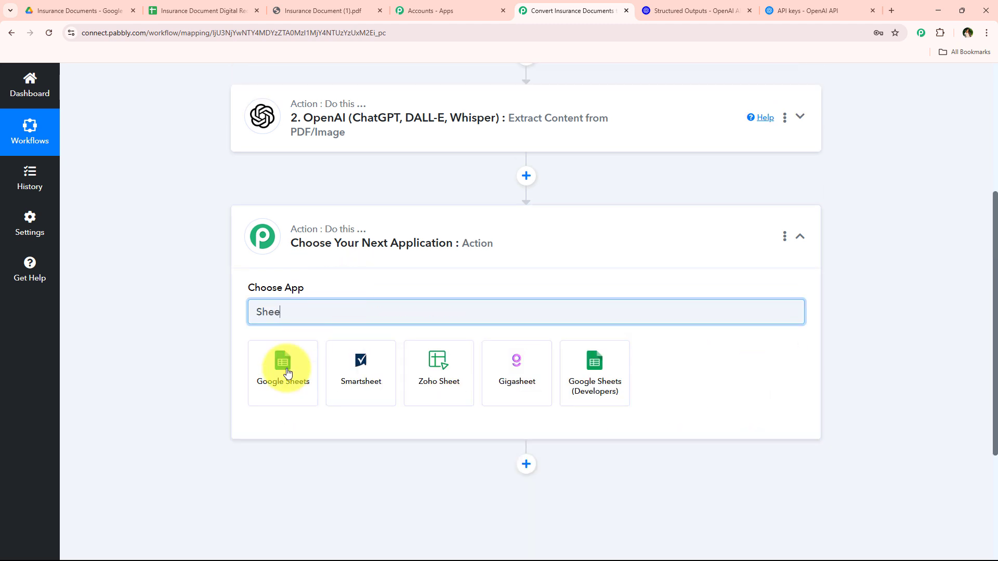
{"action": "left_click", "coordinate": [285, 370]}
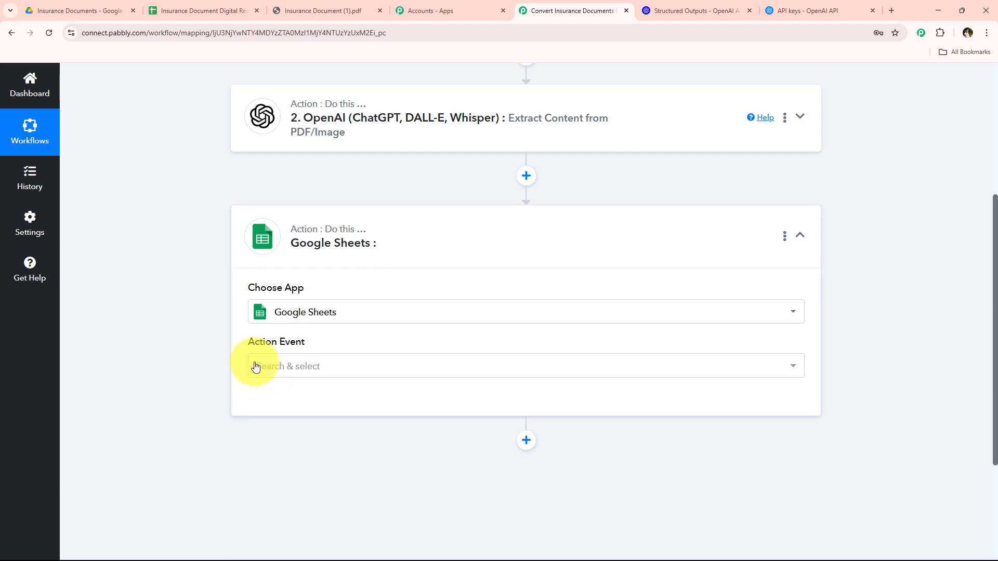
{"action": "left_click_drag", "start_coordinate": [269, 343], "coordinate": [341, 358]}
{"action": "left_click", "coordinate": [341, 364]}
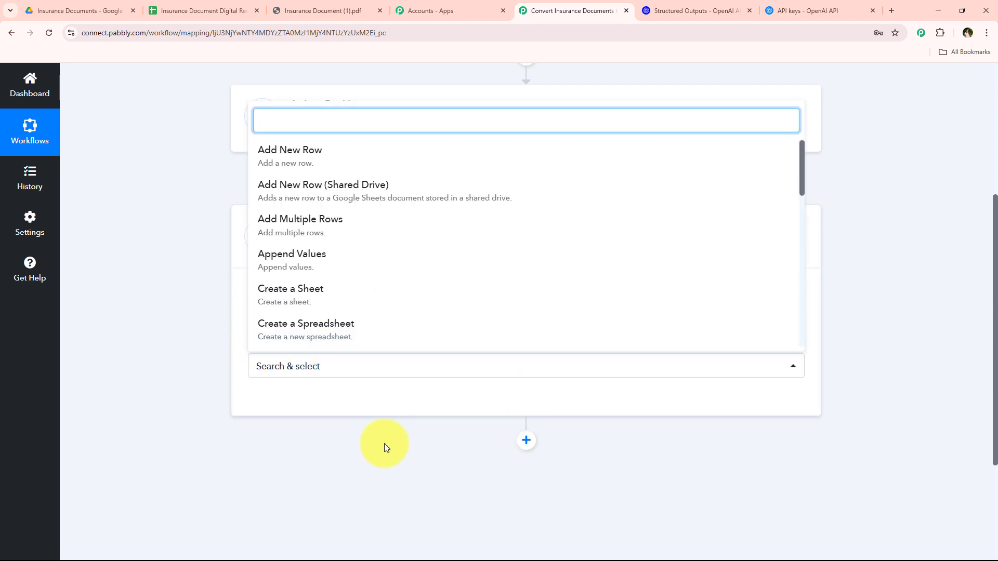
{"action": "left_click", "coordinate": [334, 152]}
- Connect Google Sheets through a new connection, signing in with the Pabbly Google account and allowing Pabbly Connect Sheets access
{"action": "left_click", "coordinate": [291, 409]}
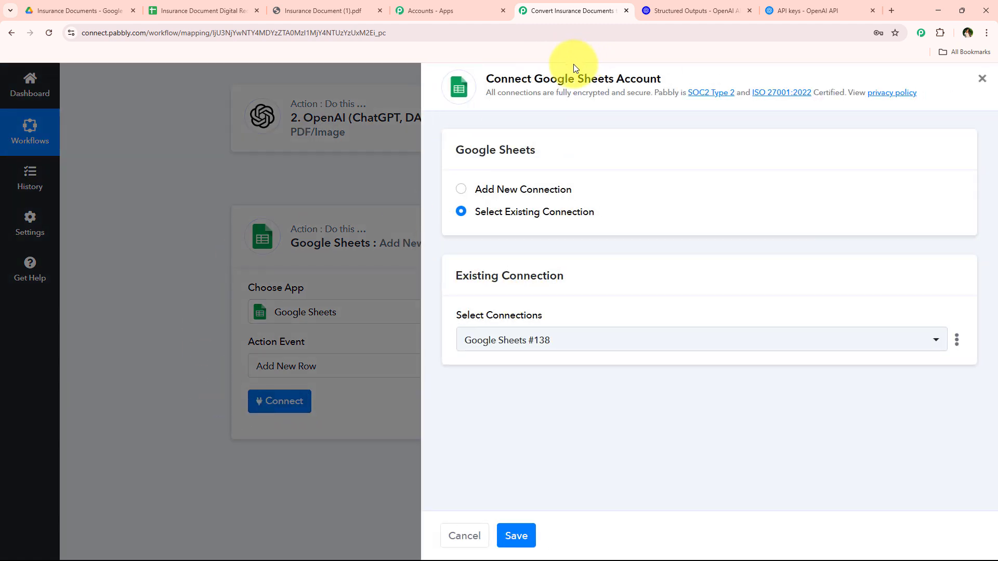
{"action": "left_click_drag", "start_coordinate": [535, 79], "coordinate": [624, 84]}
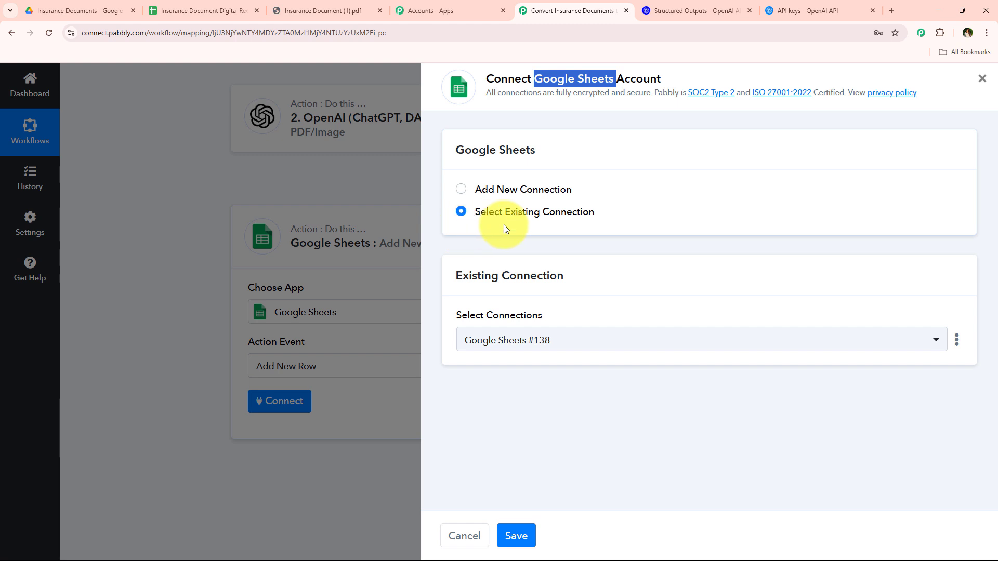
{"action": "left_click", "coordinate": [467, 212]}
{"action": "left_click_drag", "start_coordinate": [601, 212], "coordinate": [616, 242]}
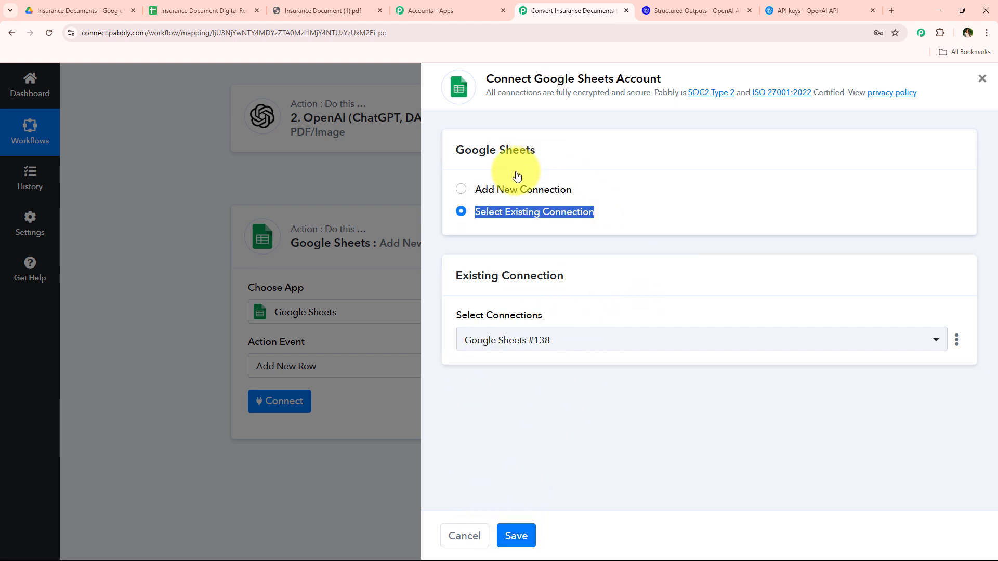
{"action": "left_click", "coordinate": [494, 189]}
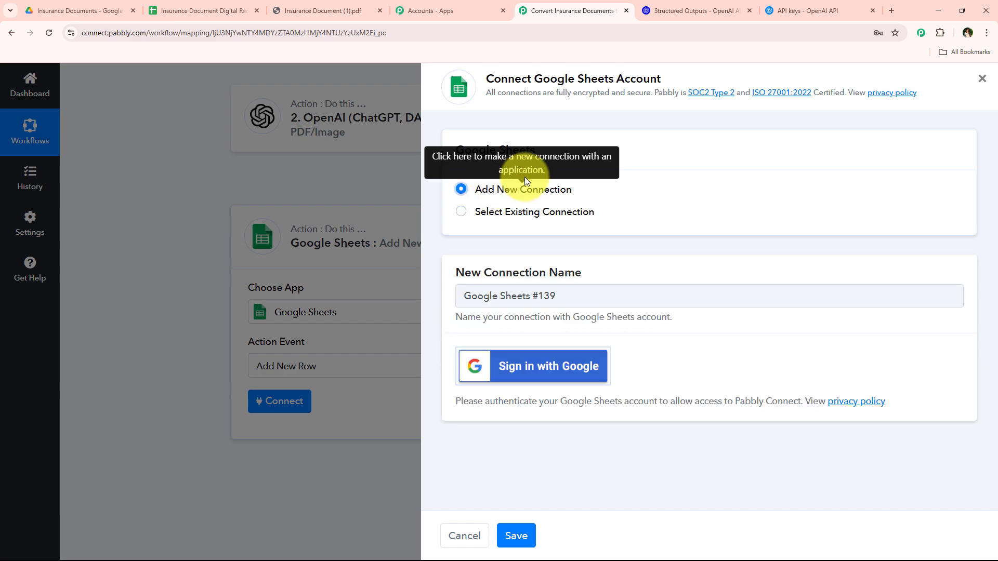
{"action": "left_click", "coordinate": [513, 376]}
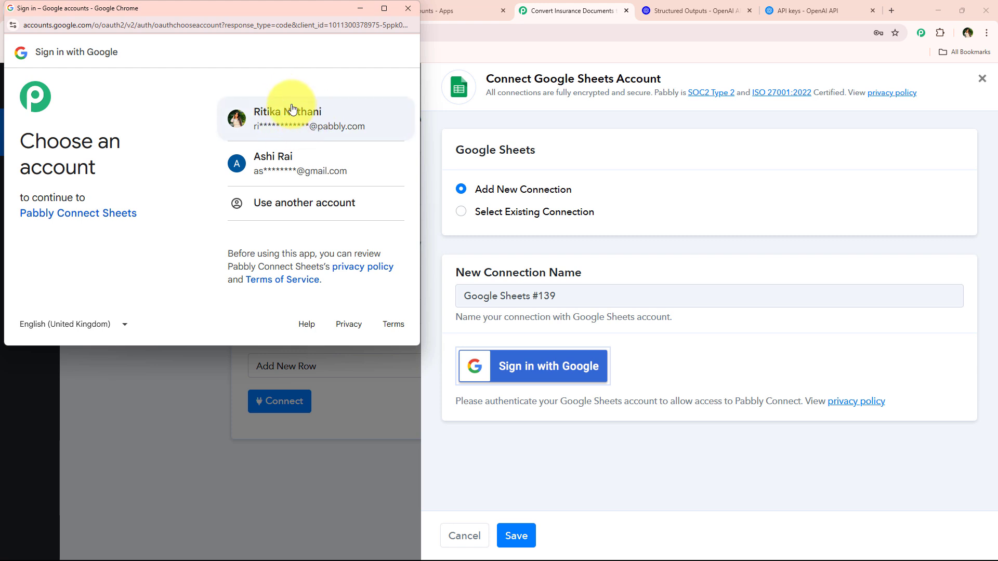
{"action": "left_click", "coordinate": [327, 110]}
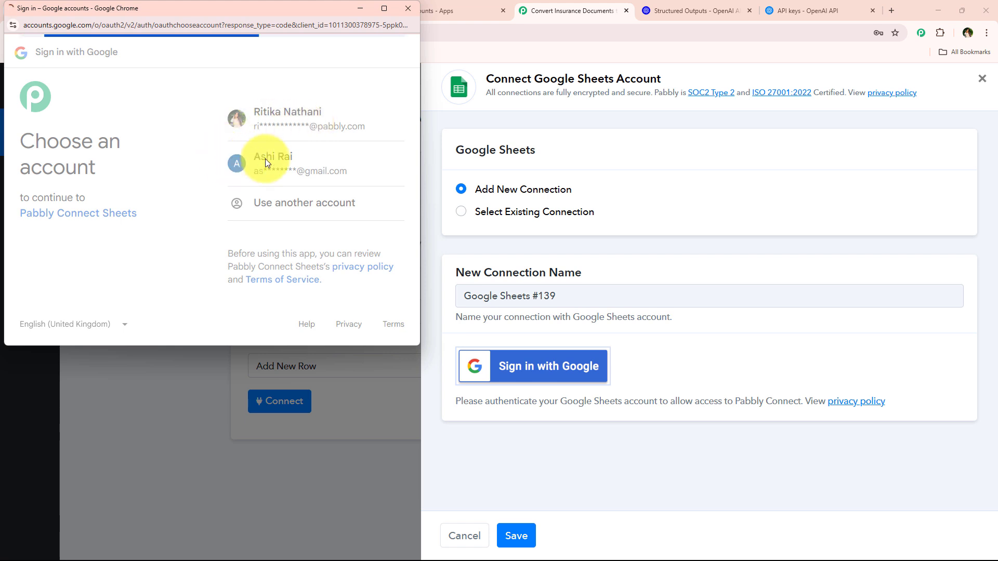
{"action": "left_click_drag", "start_coordinate": [253, 156], "coordinate": [341, 242]}
{"action": "scroll", "coordinate": [339, 245], "scroll_direction": "down", "scroll_amount": 4}
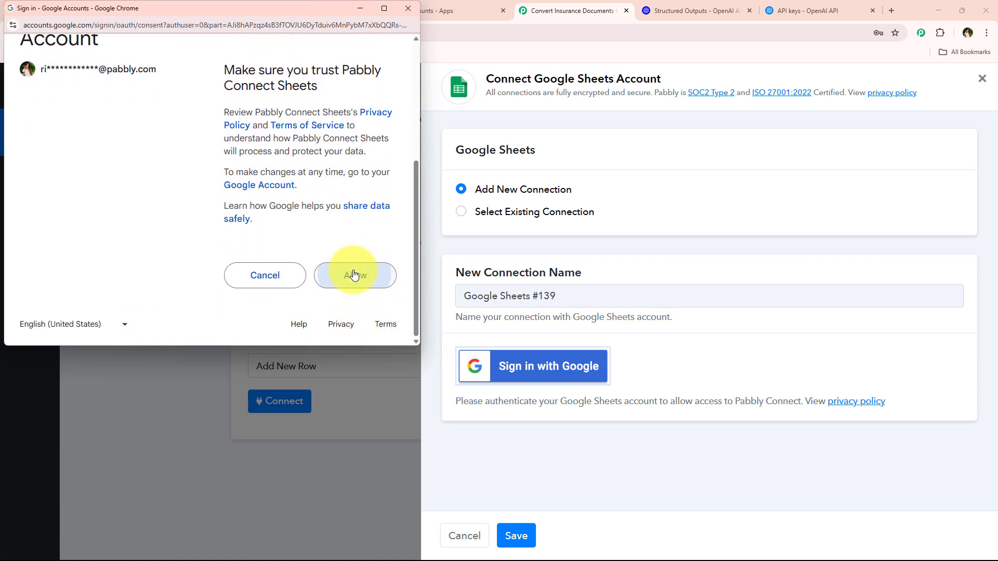
{"action": "left_click", "coordinate": [354, 275]}
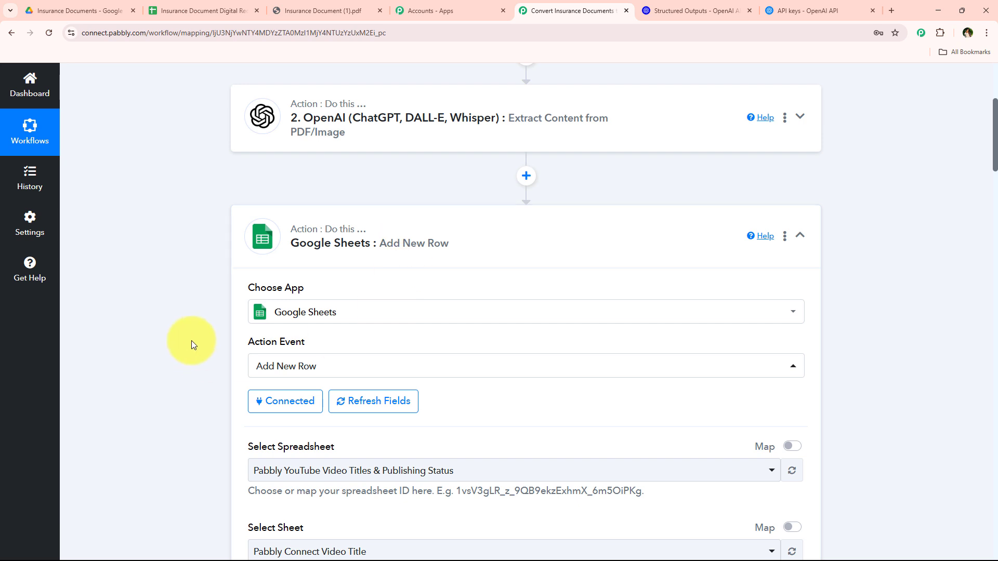
- Select the Insurance Document Digital Record spreadsheet and its Sheet1 for the Add New Row action
{"action": "scroll", "coordinate": [192, 341], "scroll_direction": "down", "scroll_amount": 3}
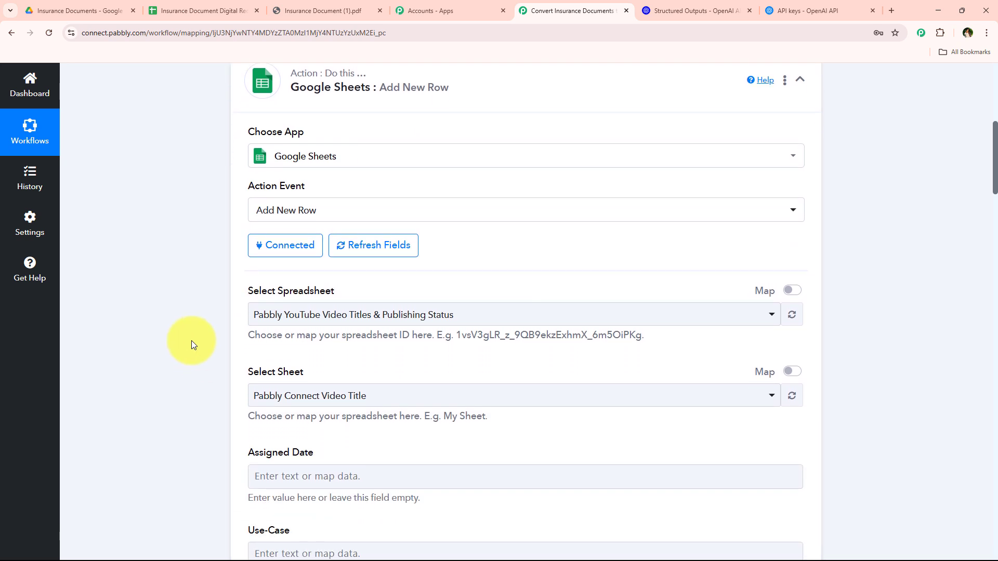
{"action": "scroll", "coordinate": [191, 341], "scroll_direction": "down", "scroll_amount": 2}
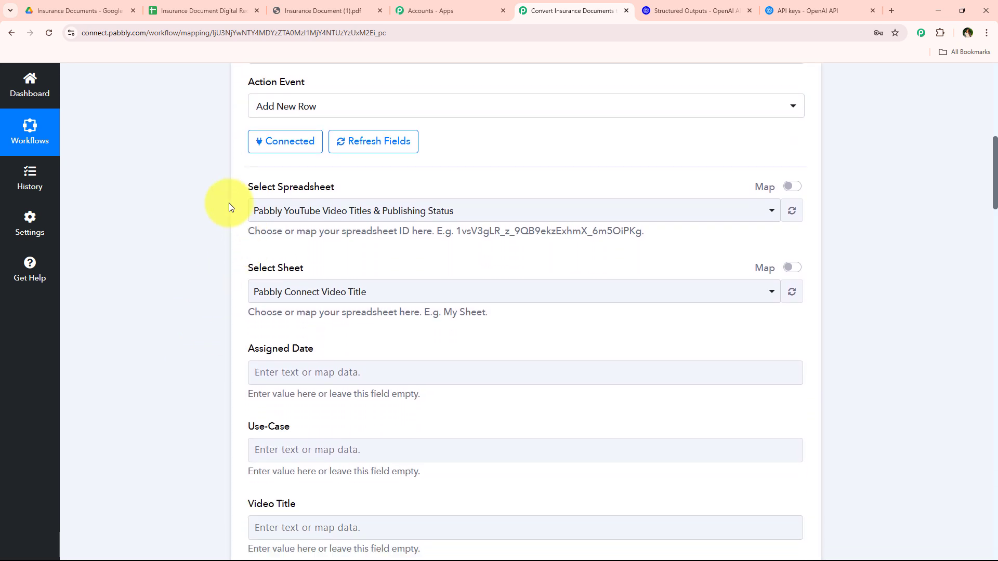
{"action": "left_click", "coordinate": [299, 211]}
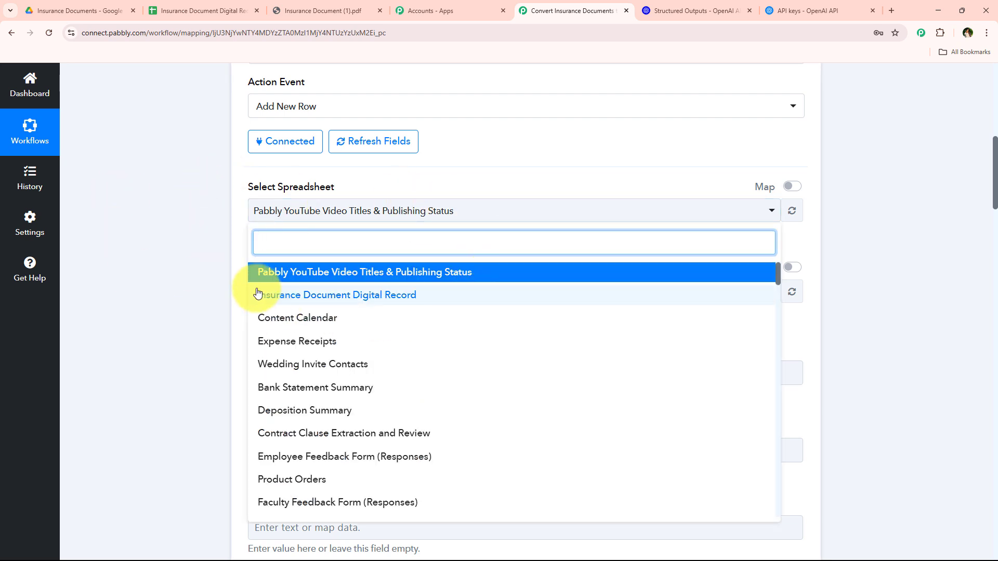
{"action": "left_click", "coordinate": [343, 295]}
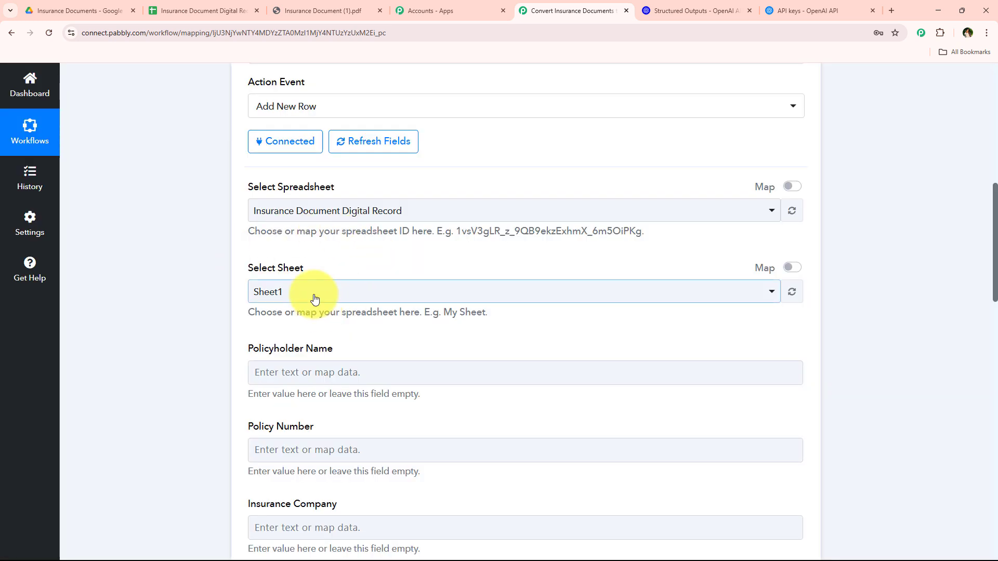
{"action": "left_click", "coordinate": [314, 294]}
{"action": "left_click", "coordinate": [279, 357]}
- Map the Policyholder Name and Policy Number fields to the matching values from the OpenAI extraction step
{"action": "scroll", "coordinate": [195, 272], "scroll_direction": "down", "scroll_amount": 6}
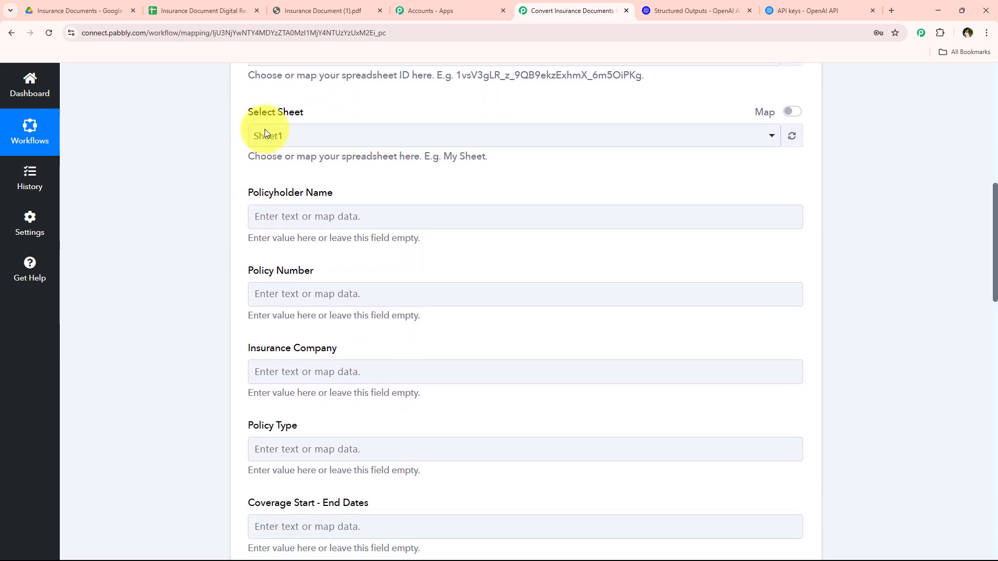
{"action": "scroll", "coordinate": [260, 213], "scroll_direction": "down", "scroll_amount": 10}
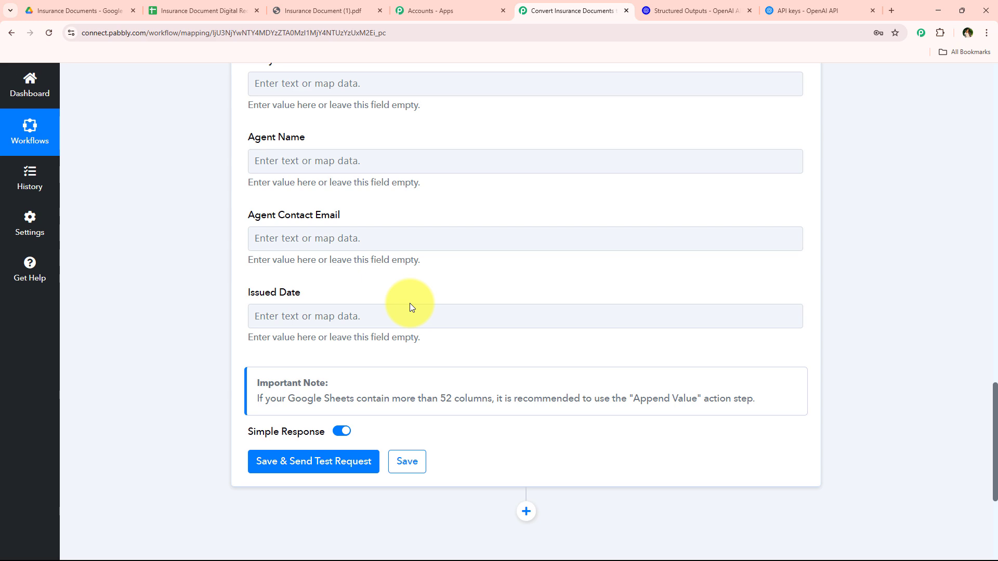
{"action": "scroll", "coordinate": [410, 303], "scroll_direction": "up", "scroll_amount": 10}
{"action": "left_click", "coordinate": [320, 214]}
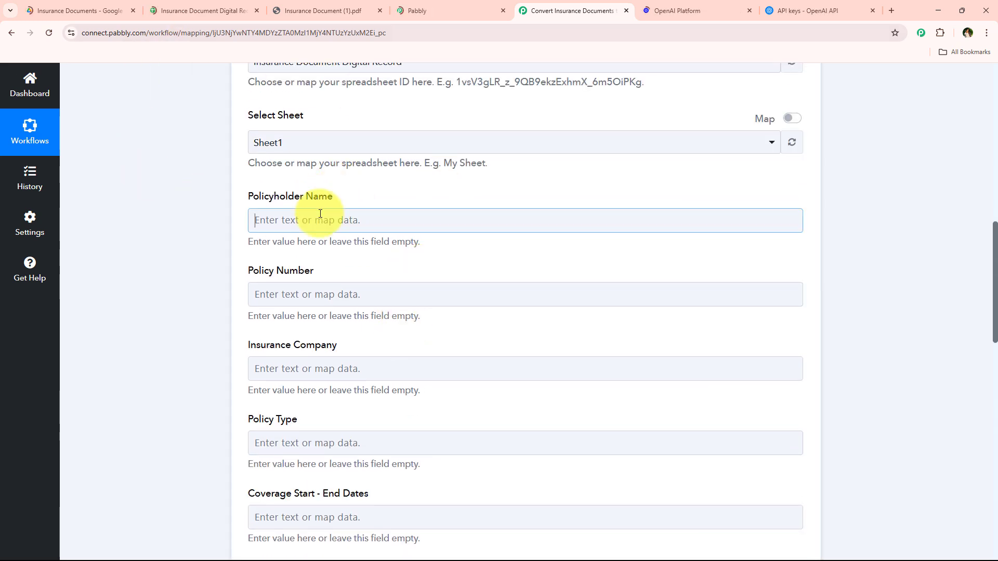
{"action": "left_click", "coordinate": [329, 357]}
{"action": "left_click", "coordinate": [334, 391]}
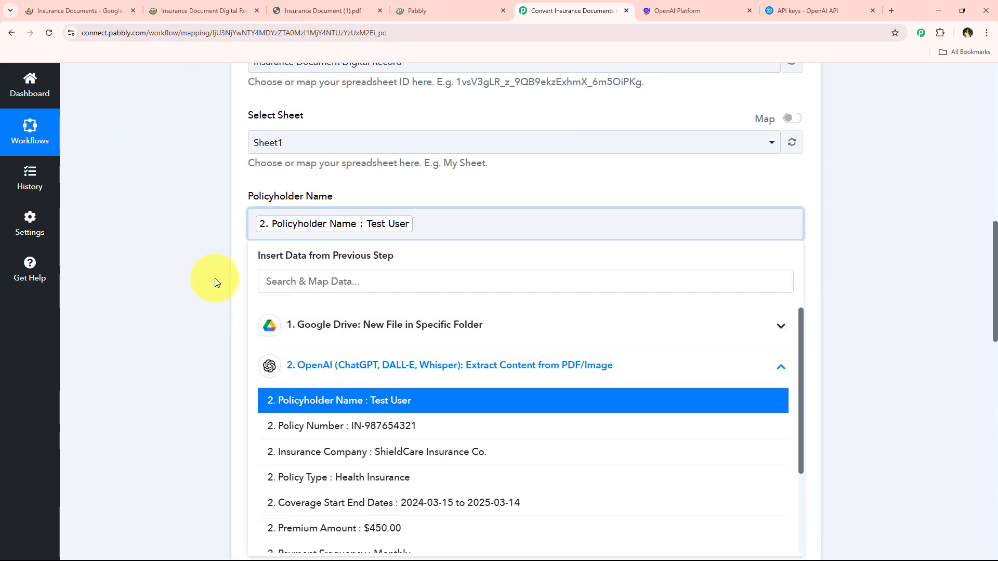
{"action": "left_click", "coordinate": [216, 280]}
{"action": "scroll", "coordinate": [364, 219], "scroll_direction": "down", "scroll_amount": 2}
{"action": "left_click", "coordinate": [379, 200]}
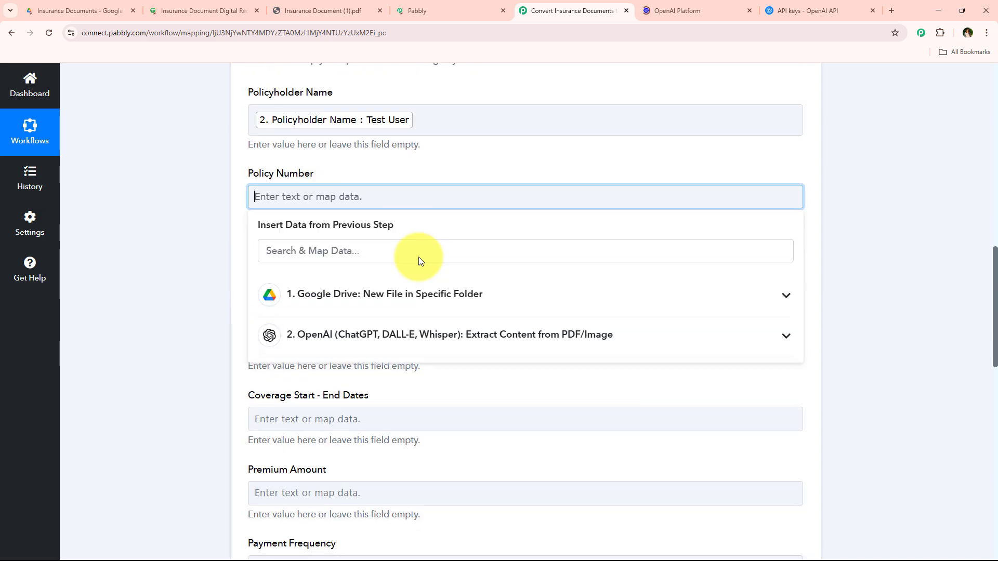
{"action": "left_click", "coordinate": [376, 353]}
{"action": "left_click", "coordinate": [354, 396]}
{"action": "left_click", "coordinate": [214, 318]}
- Map the Insurance Company and Policy Type fields to the corresponding OpenAI response values
{"action": "scroll", "coordinate": [316, 225], "scroll_direction": "down", "scroll_amount": 1}
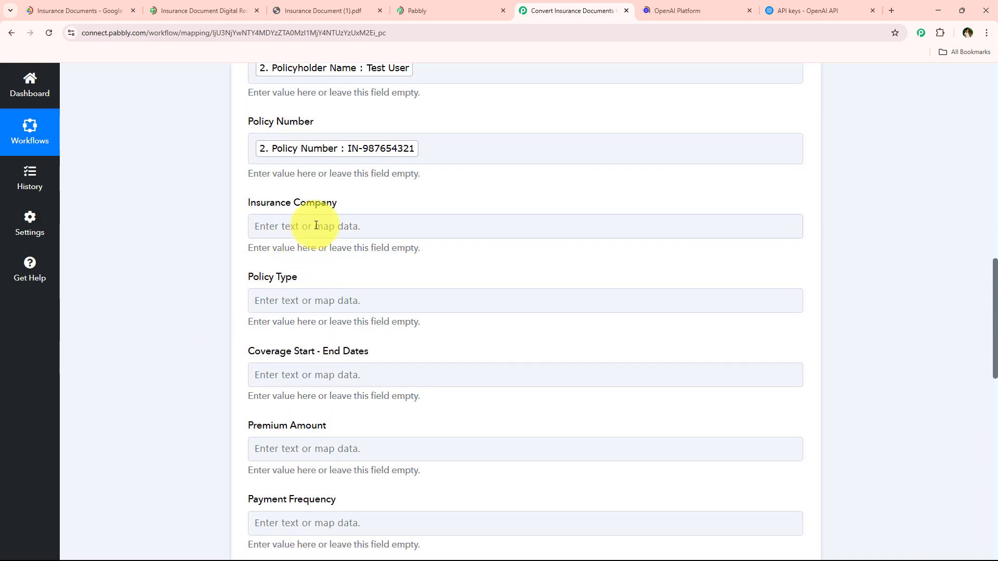
{"action": "left_click", "coordinate": [316, 225]}
{"action": "left_click", "coordinate": [341, 370]}
{"action": "left_click", "coordinate": [307, 442]}
{"action": "left_click", "coordinate": [218, 333]}
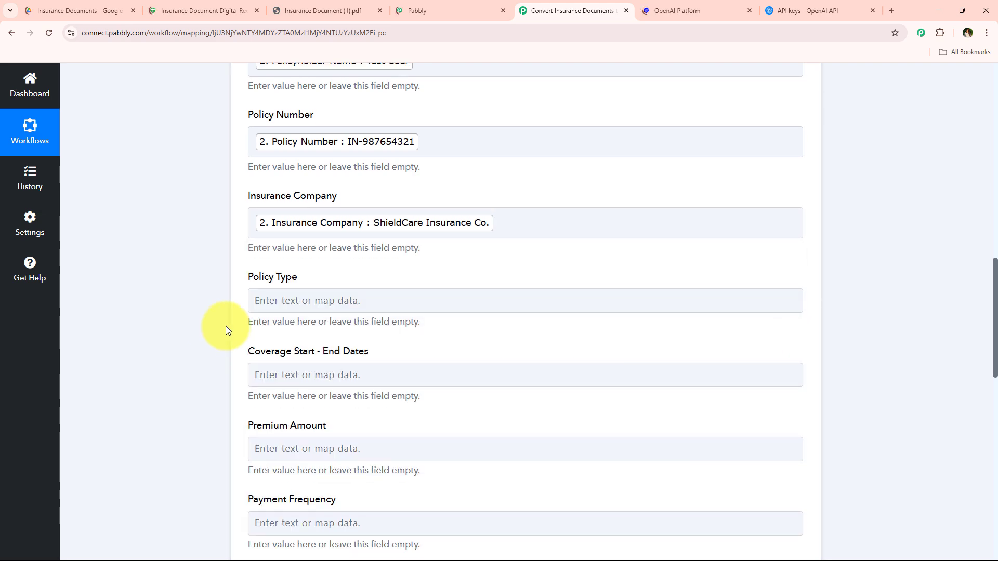
{"action": "scroll", "coordinate": [225, 326], "scroll_direction": "down", "scroll_amount": 2}
{"action": "left_click", "coordinate": [350, 201]}
{"action": "left_click", "coordinate": [357, 340]}
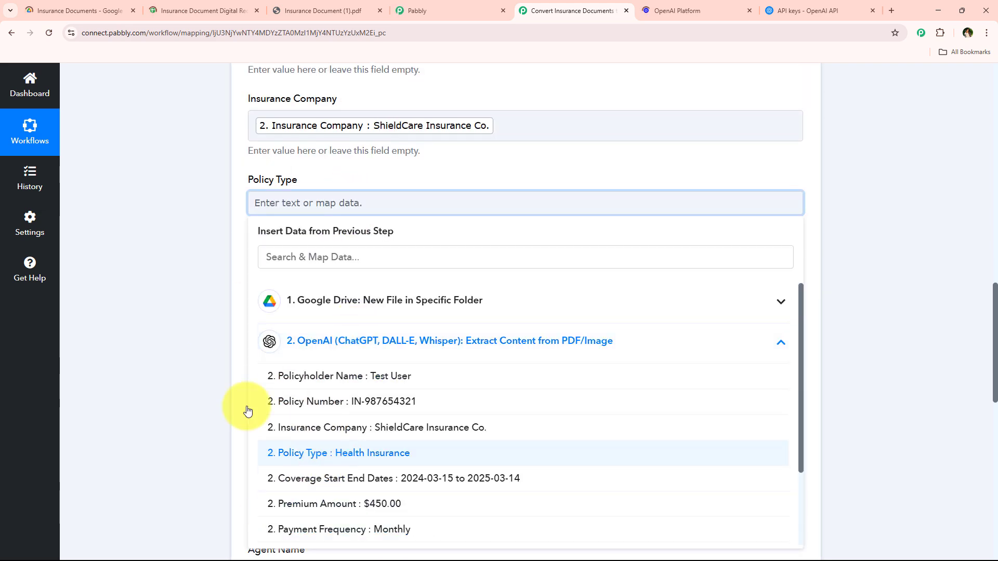
{"action": "left_click", "coordinate": [338, 452]}
{"action": "left_click", "coordinate": [226, 323]}
- Map Coverage Start - End Dates and Premium Amount to the matching OpenAI response values
{"action": "scroll", "coordinate": [226, 323], "scroll_direction": "down", "scroll_amount": 2}
{"action": "left_click", "coordinate": [317, 180]}
{"action": "left_click", "coordinate": [350, 317]}
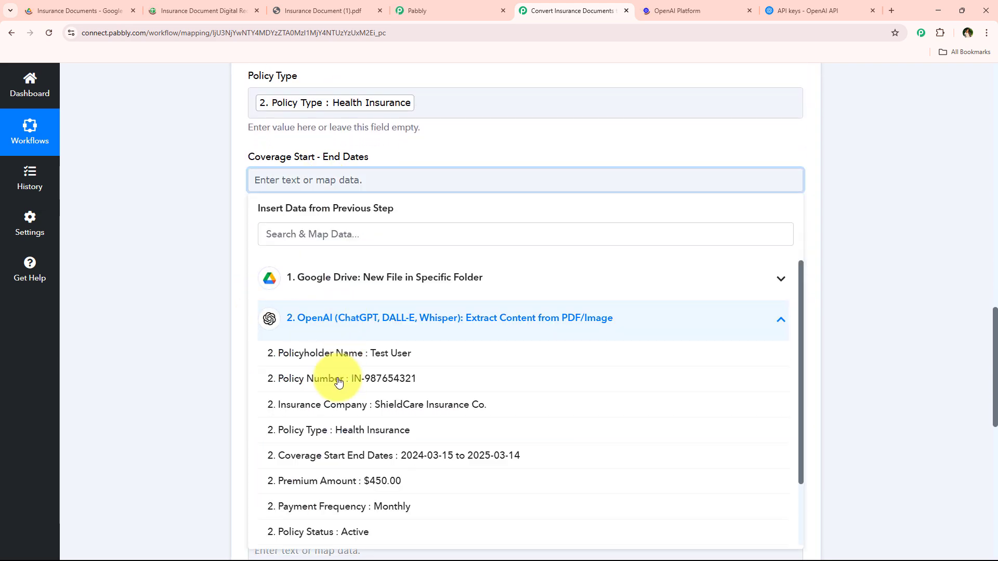
{"action": "left_click", "coordinate": [334, 455]}
{"action": "scroll", "coordinate": [204, 310], "scroll_direction": "down", "scroll_amount": 2}
{"action": "left_click", "coordinate": [368, 156]}
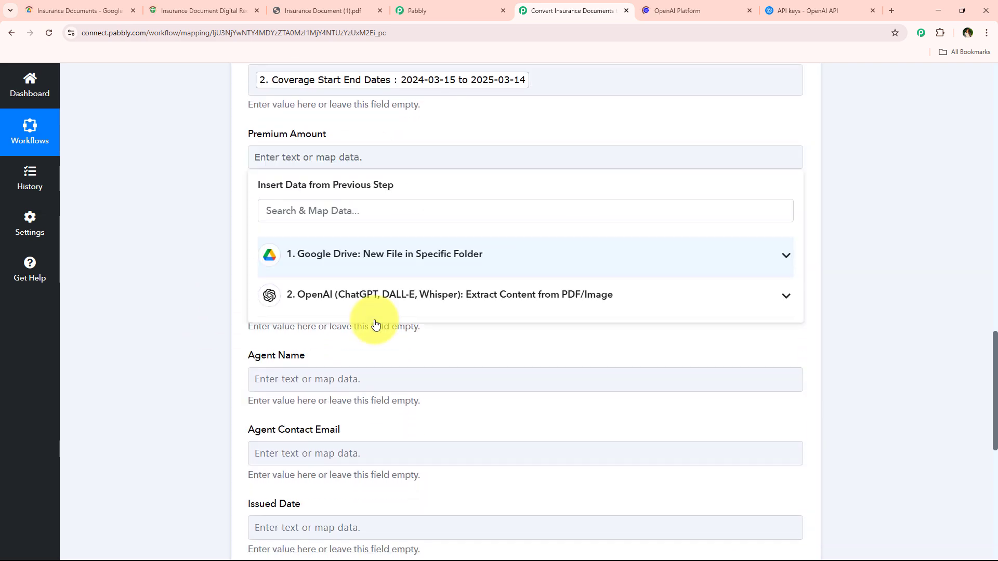
{"action": "left_click", "coordinate": [375, 298]}
{"action": "left_click", "coordinate": [334, 457]}
- Map the Payment Frequency and Policy Status fields to the values extracted by the OpenAI step
{"action": "scroll", "coordinate": [221, 283], "scroll_direction": "down", "scroll_amount": 1}
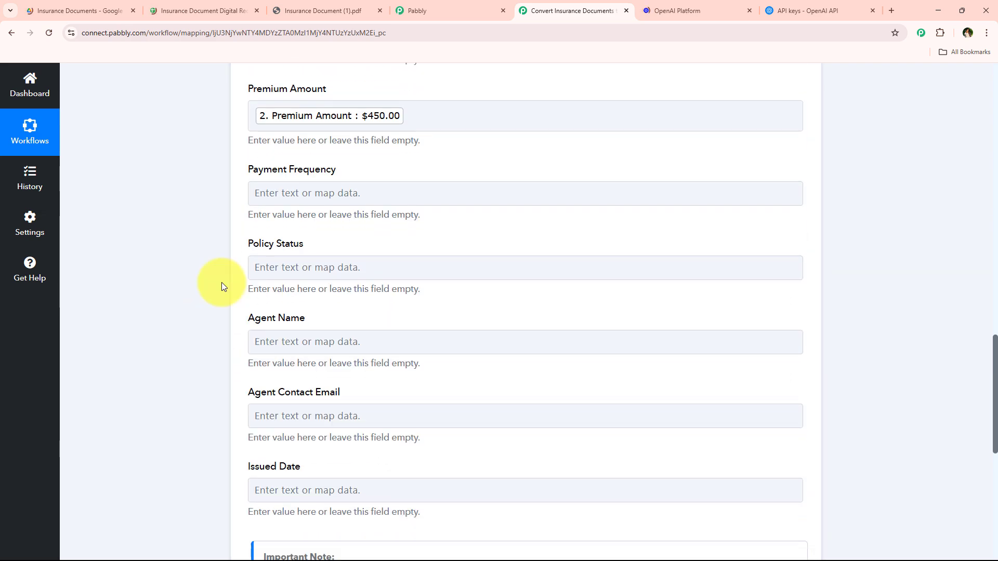
{"action": "left_click", "coordinate": [307, 187]}
{"action": "left_click", "coordinate": [280, 326]}
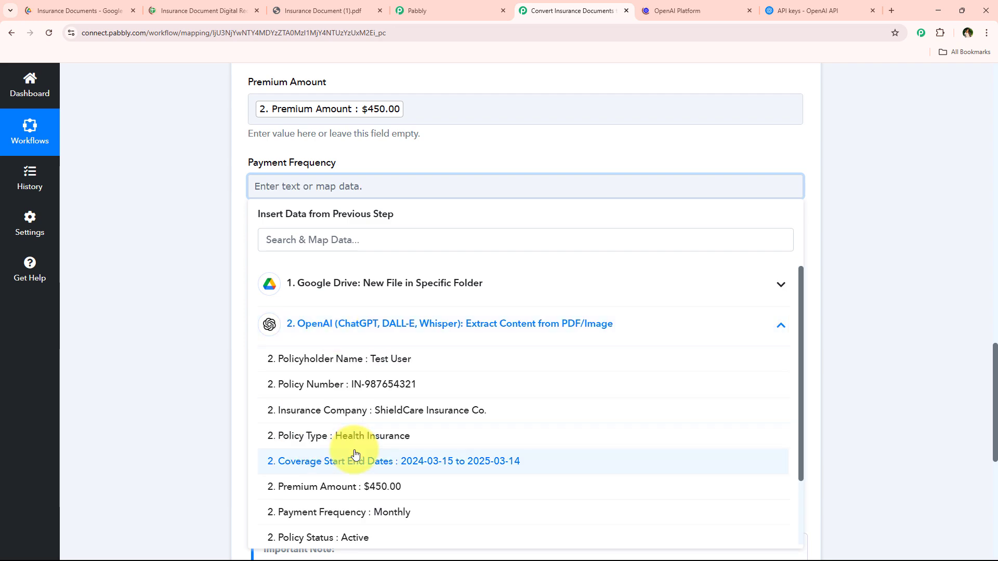
{"action": "scroll", "coordinate": [364, 448], "scroll_direction": "down", "scroll_amount": 2}
{"action": "left_click", "coordinate": [367, 446]}
{"action": "scroll", "coordinate": [256, 236], "scroll_direction": "down", "scroll_amount": 1}
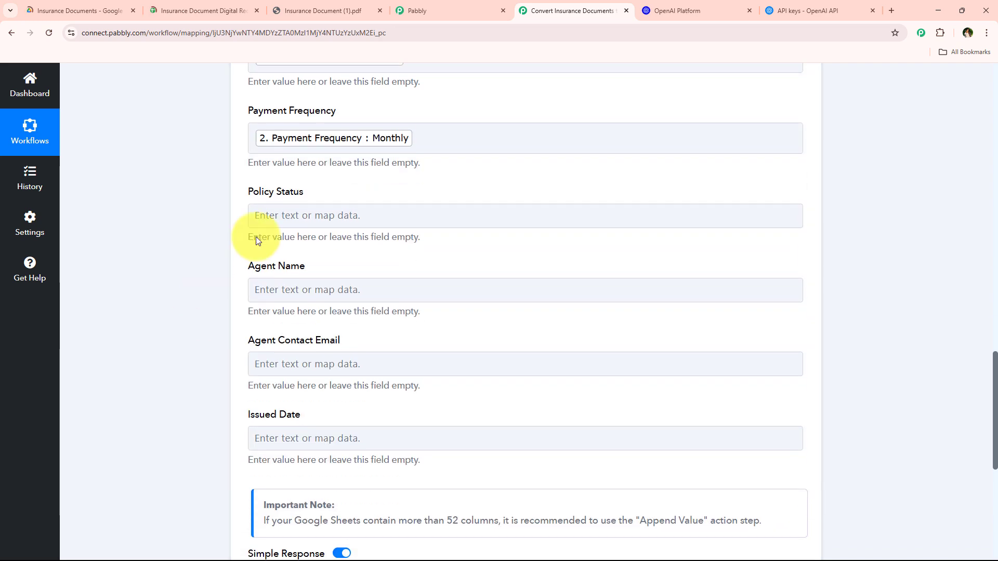
{"action": "left_click", "coordinate": [289, 215]}
{"action": "left_click", "coordinate": [413, 359]}
{"action": "scroll", "coordinate": [401, 428], "scroll_direction": "down", "scroll_amount": 2}
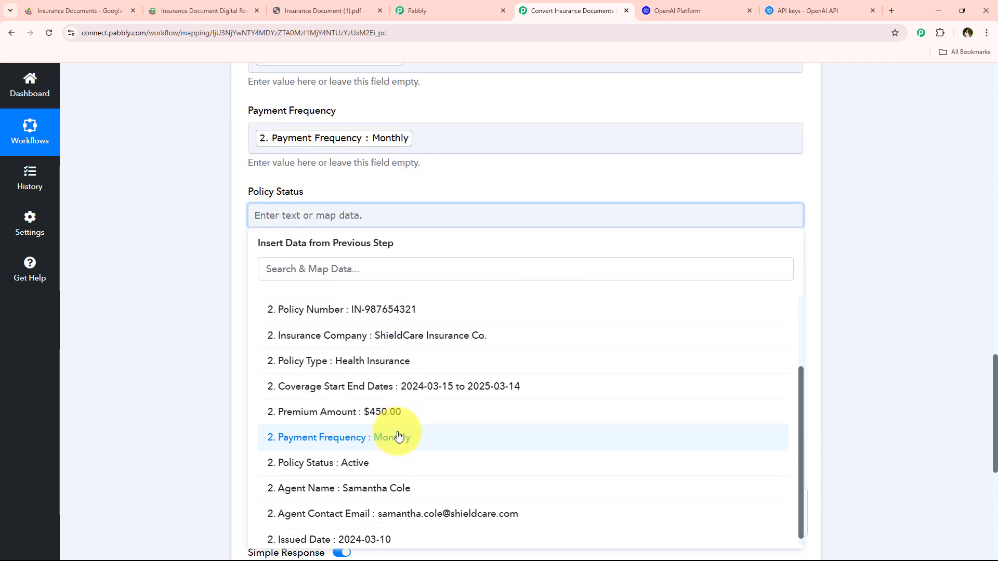
{"action": "left_click", "coordinate": [395, 457]}
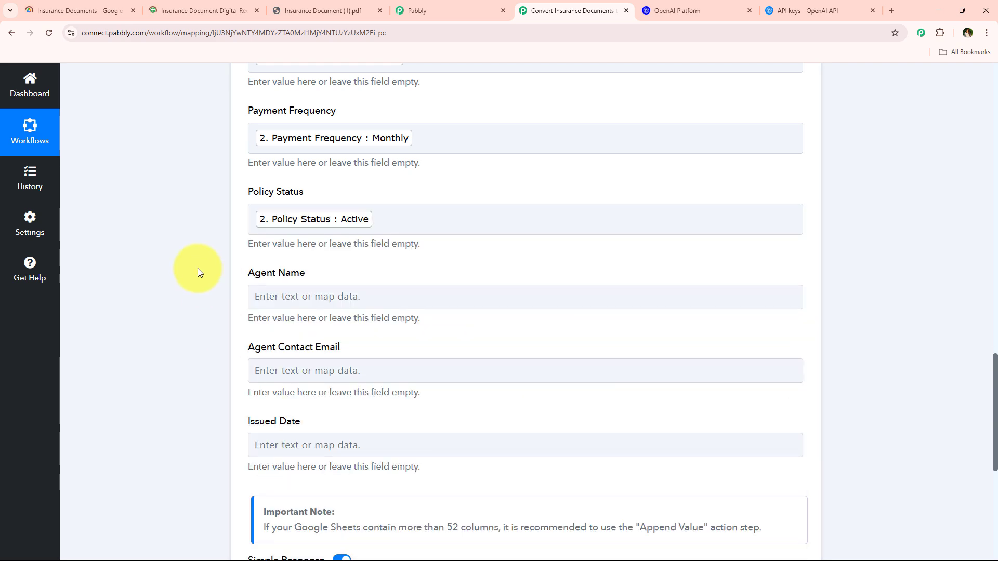
- Map the Agent Name and Agent Contact Email fields to their values from the OpenAI step
{"action": "scroll", "coordinate": [197, 268], "scroll_direction": "down", "scroll_amount": 2}
{"action": "left_click", "coordinate": [293, 192]}
{"action": "left_click", "coordinate": [407, 344]}
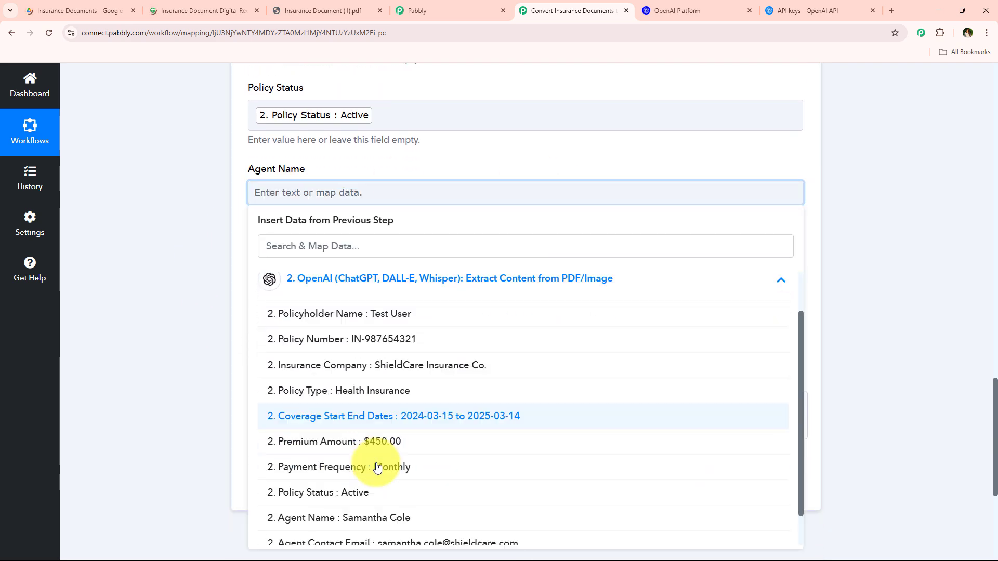
{"action": "scroll", "coordinate": [372, 478], "scroll_direction": "down", "scroll_amount": 2}
{"action": "left_click", "coordinate": [372, 483]}
{"action": "scroll", "coordinate": [216, 307], "scroll_direction": "down", "scroll_amount": 1}
{"action": "left_click", "coordinate": [357, 219]}
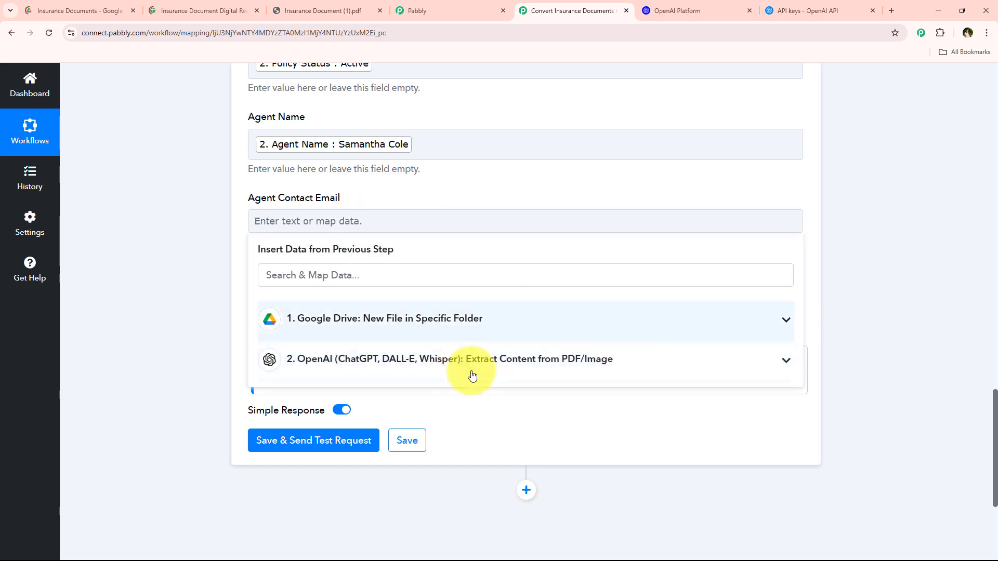
{"action": "left_click", "coordinate": [471, 360]}
{"action": "scroll", "coordinate": [412, 404], "scroll_direction": "down", "scroll_amount": 3}
{"action": "left_click", "coordinate": [357, 510]}
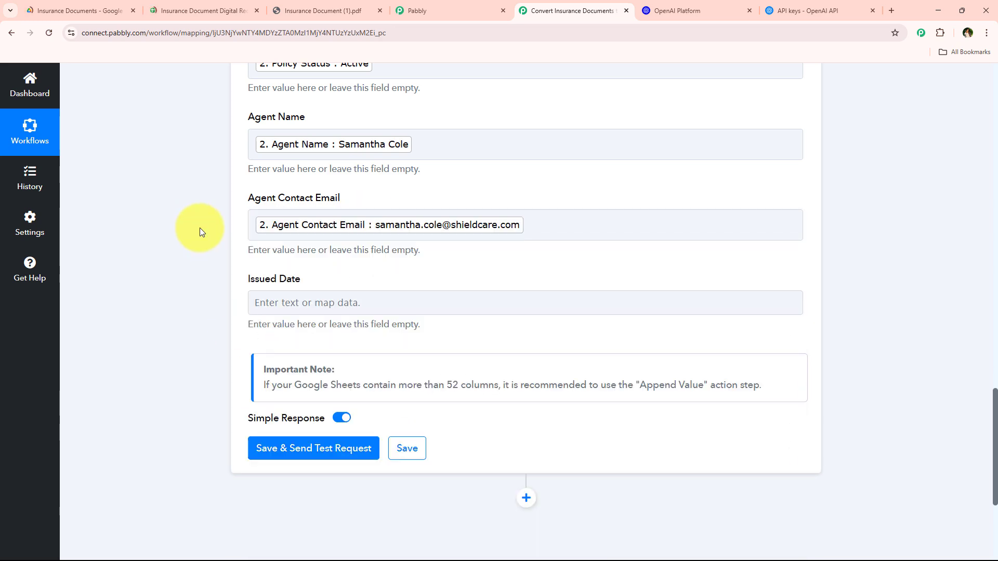
- Map the Issued Date field to the issued date from the OpenAI step
{"action": "scroll", "coordinate": [234, 219], "scroll_direction": "down", "scroll_amount": 2}
{"action": "left_click", "coordinate": [364, 336]}
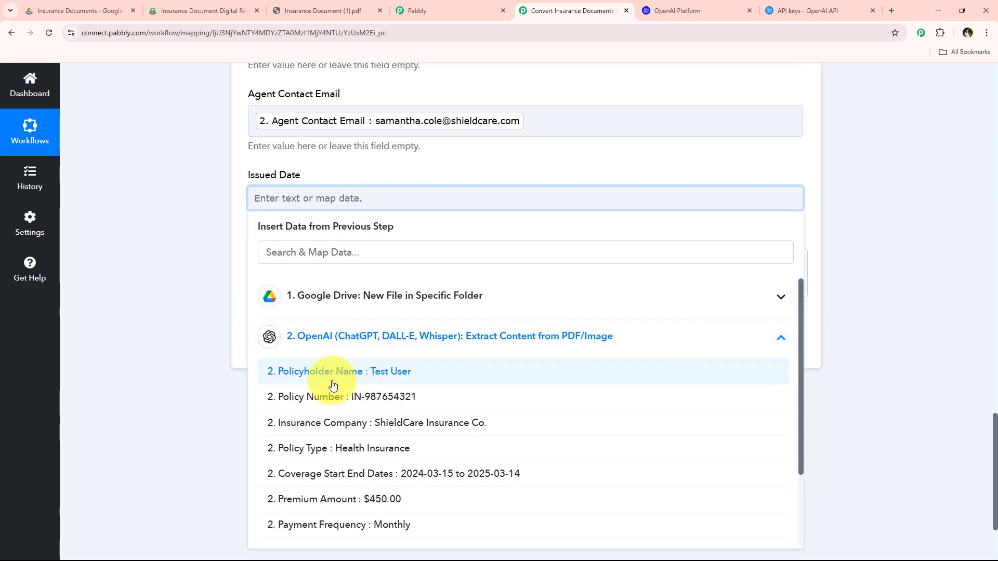
{"action": "scroll", "coordinate": [312, 468], "scroll_direction": "down", "scroll_amount": 4}
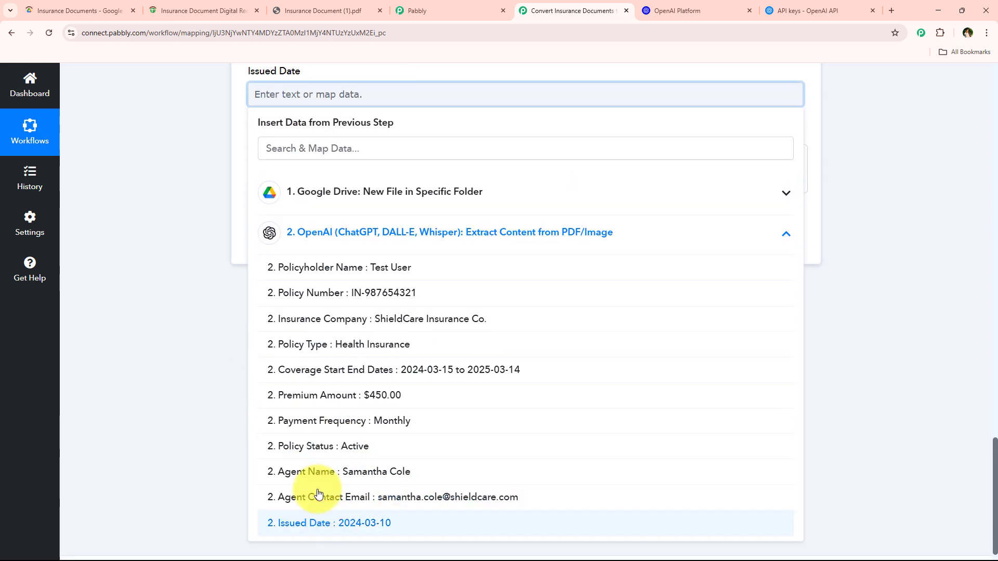
{"action": "left_click", "coordinate": [317, 522]}
- Save the Google Sheets Add New Row action with a test request, and collapse the step
{"action": "scroll", "coordinate": [176, 318], "scroll_direction": "up", "scroll_amount": 4}
{"action": "scroll", "coordinate": [175, 318], "scroll_direction": "down", "scroll_amount": 8}
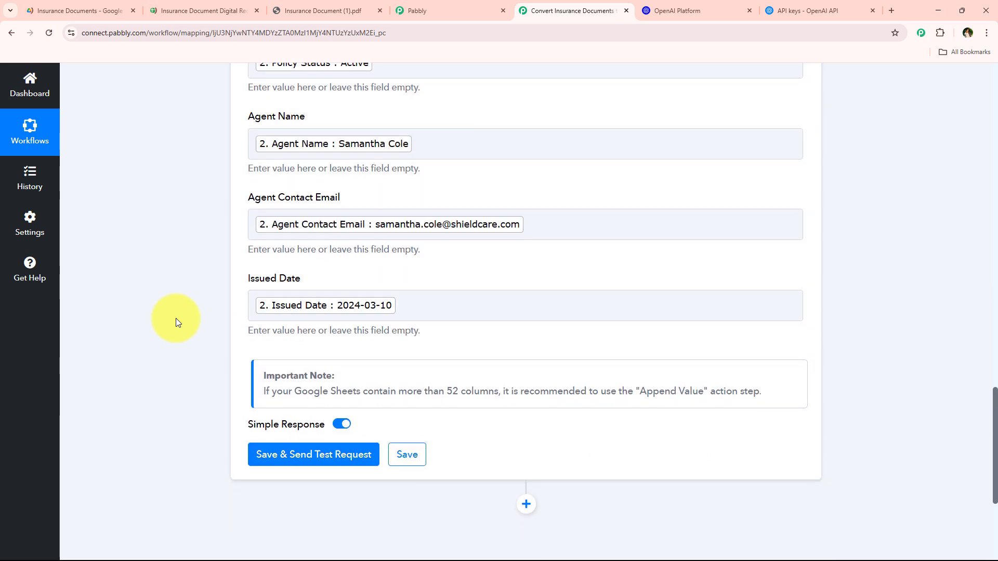
{"action": "left_click", "coordinate": [326, 255]}
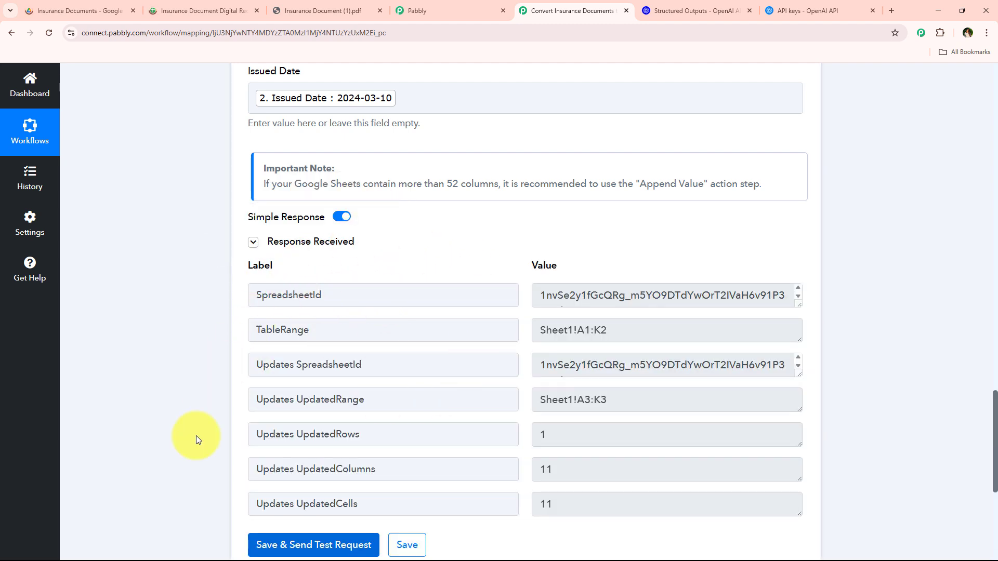
{"action": "scroll", "coordinate": [218, 418], "scroll_direction": "up", "scroll_amount": 1}
{"action": "scroll", "coordinate": [233, 399], "scroll_direction": "up", "scroll_amount": 15}
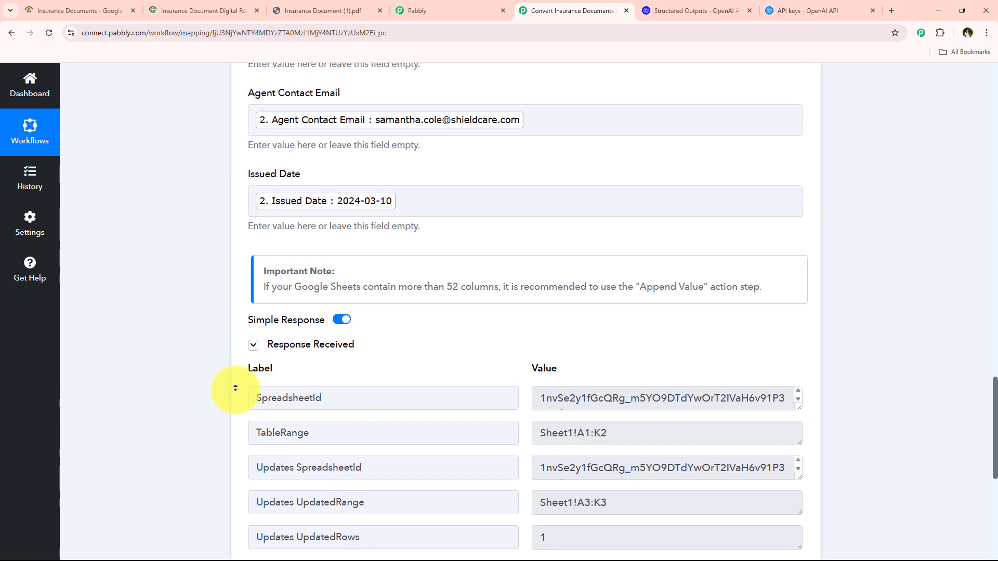
{"action": "scroll", "coordinate": [230, 351], "scroll_direction": "up", "scroll_amount": 16}
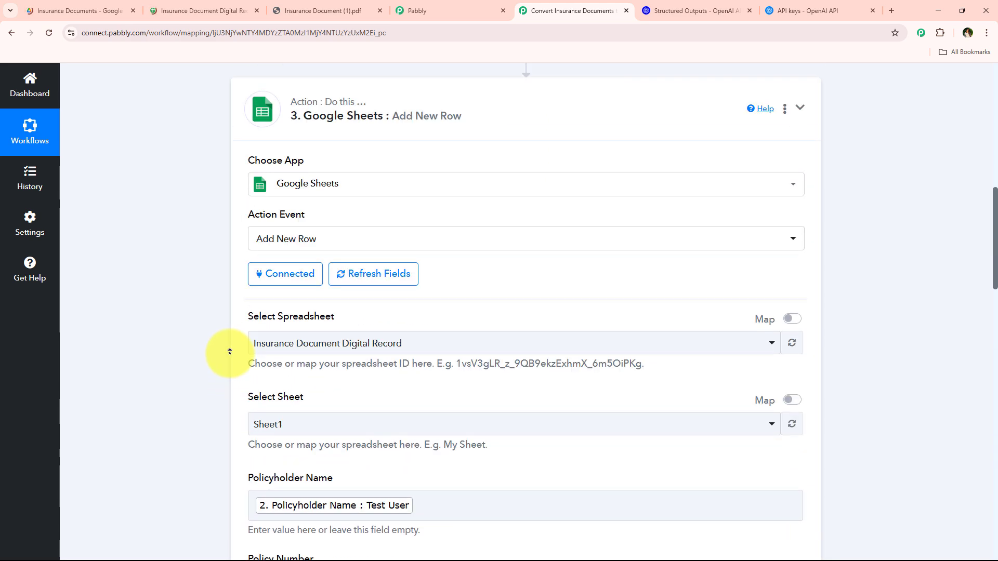
{"action": "left_click", "coordinate": [487, 442]}
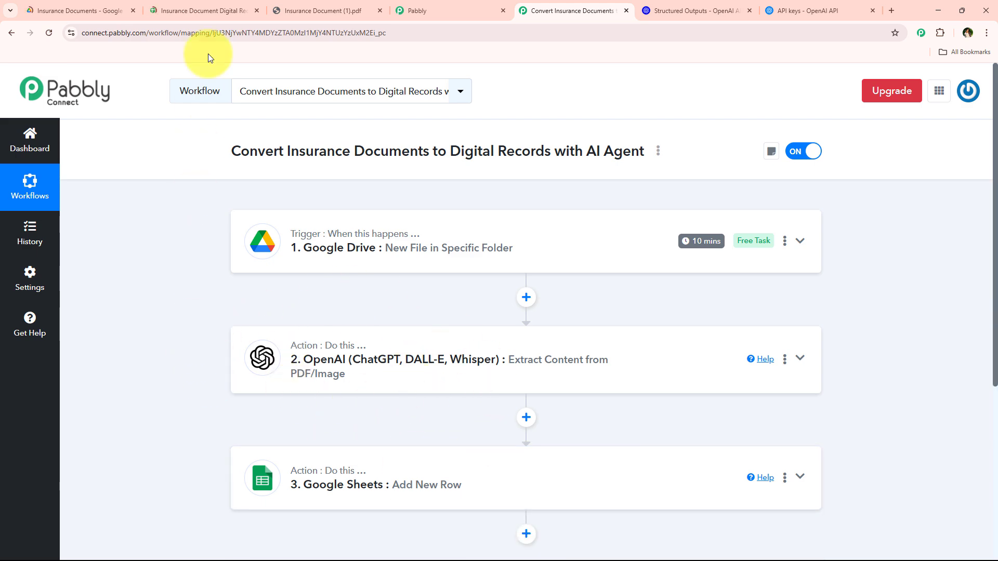
- Check row 3 of the Insurance Document Digital Record sheet across all its columns, from Policyholder Name to Issued Date
{"action": "left_click", "coordinate": [204, 10]}
{"action": "left_click_drag", "start_coordinate": [121, 259], "coordinate": [987, 258]}
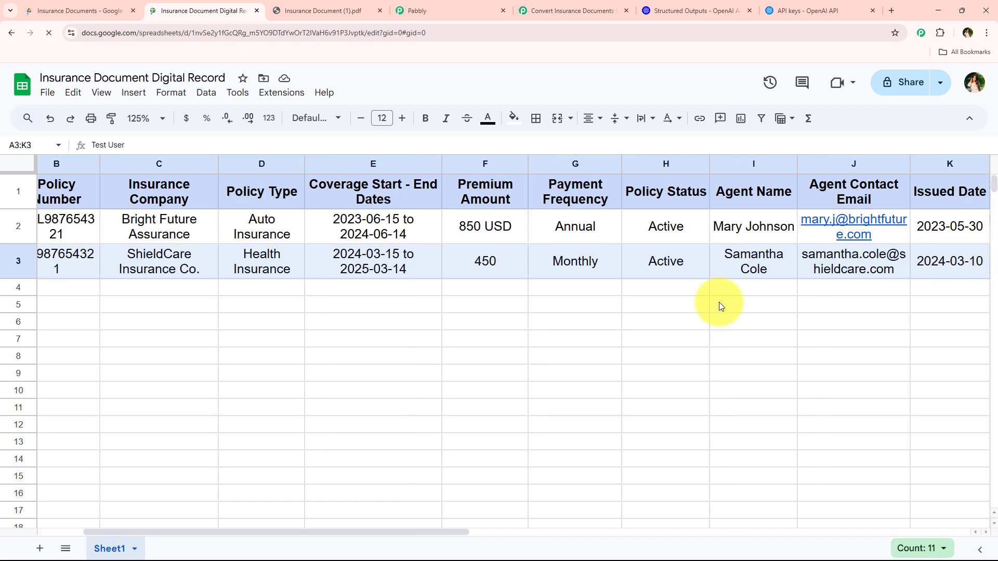
{"action": "left_click_drag", "start_coordinate": [481, 532], "coordinate": [249, 541]}
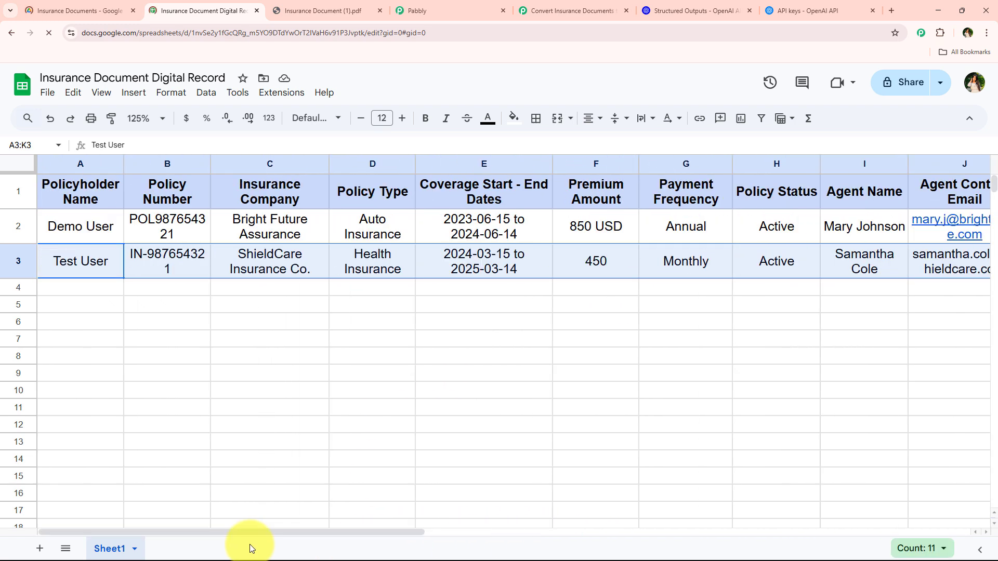
{"action": "left_click", "coordinate": [244, 356]}
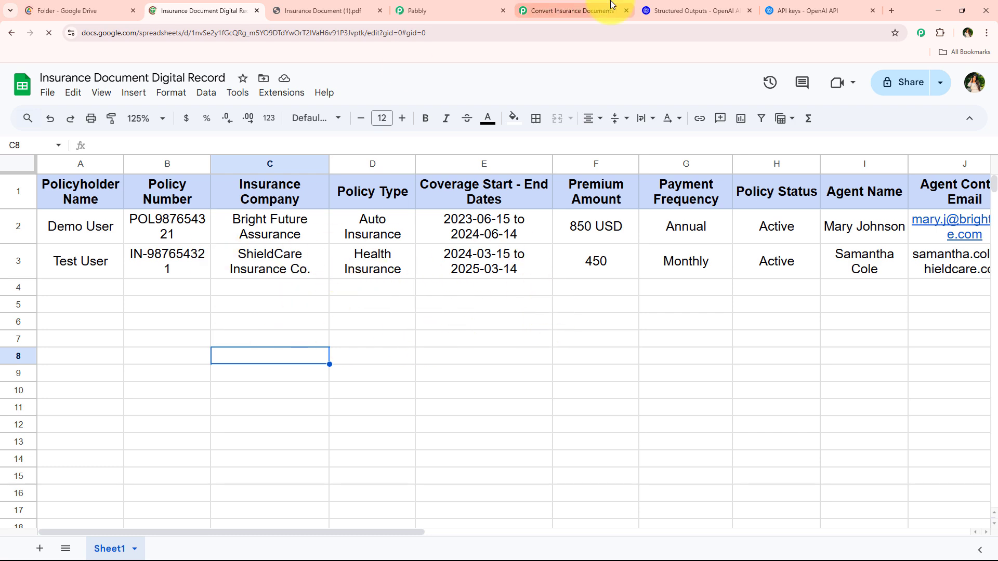
- Return to the Pabbly Connect workflow and review its Google Drive trigger, OpenAI step and Google Sheets step
{"action": "left_click", "coordinate": [598, 9]}
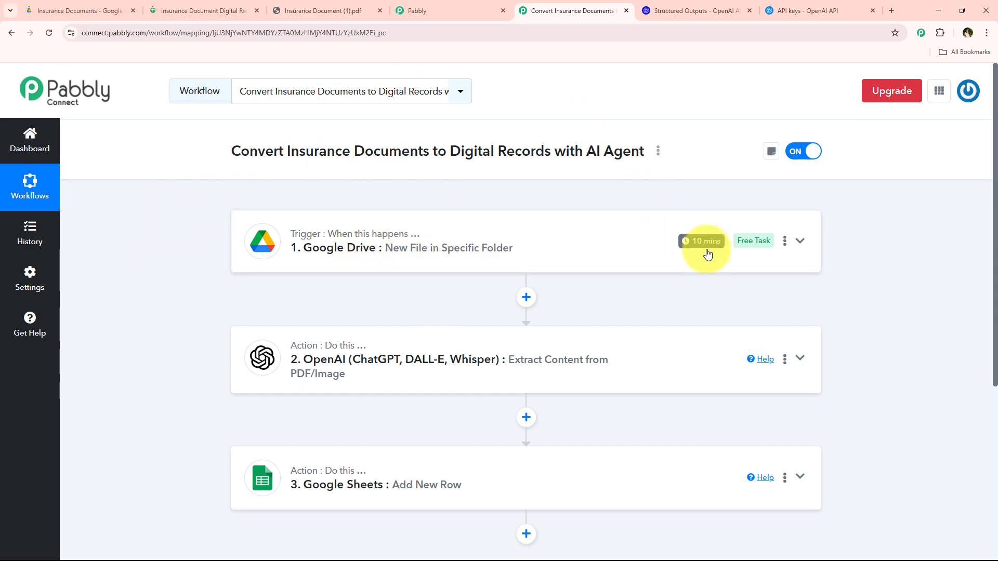
{"action": "mouse_move", "coordinate": [707, 247]}
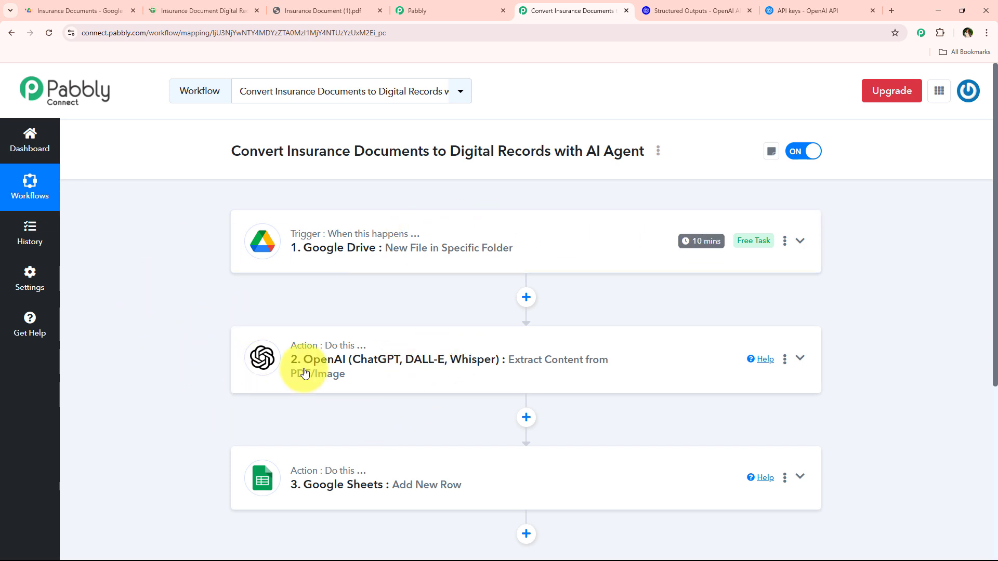
{"action": "left_click", "coordinate": [310, 10]}
{"action": "left_click", "coordinate": [571, 10]}
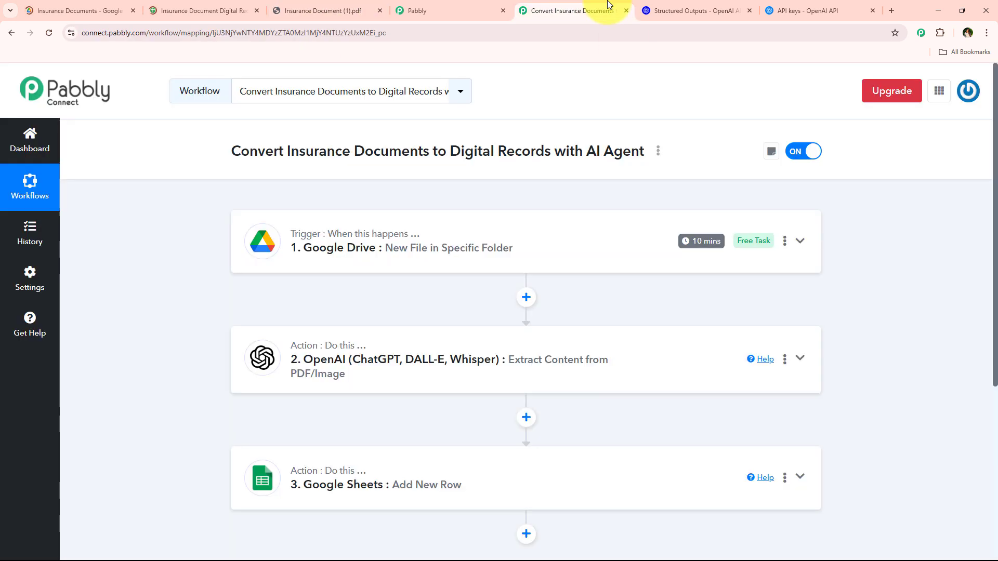
{"action": "scroll", "coordinate": [468, 322], "scroll_direction": "down", "scroll_amount": 1}
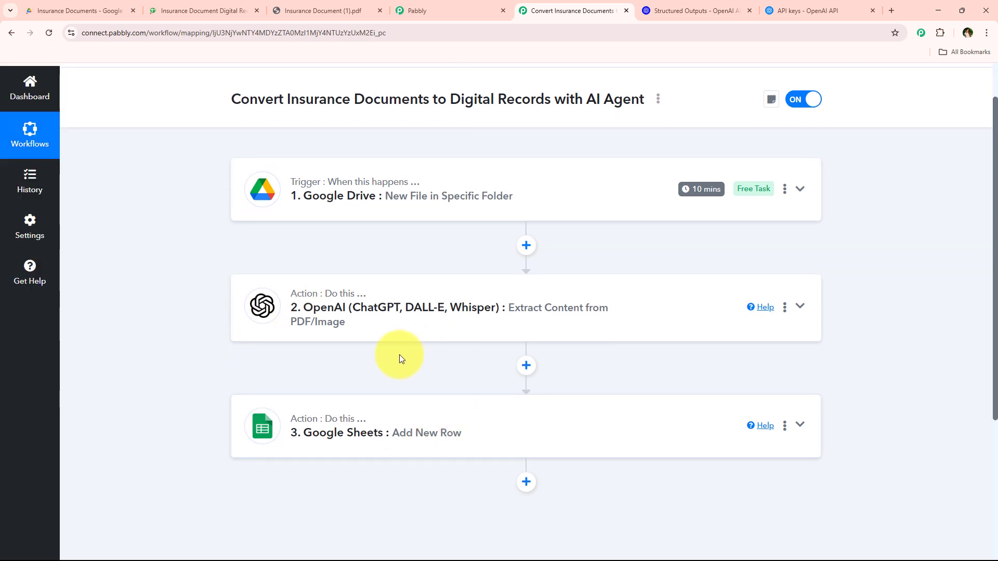
{"action": "scroll", "coordinate": [223, 411], "scroll_direction": "up", "scroll_amount": 1}
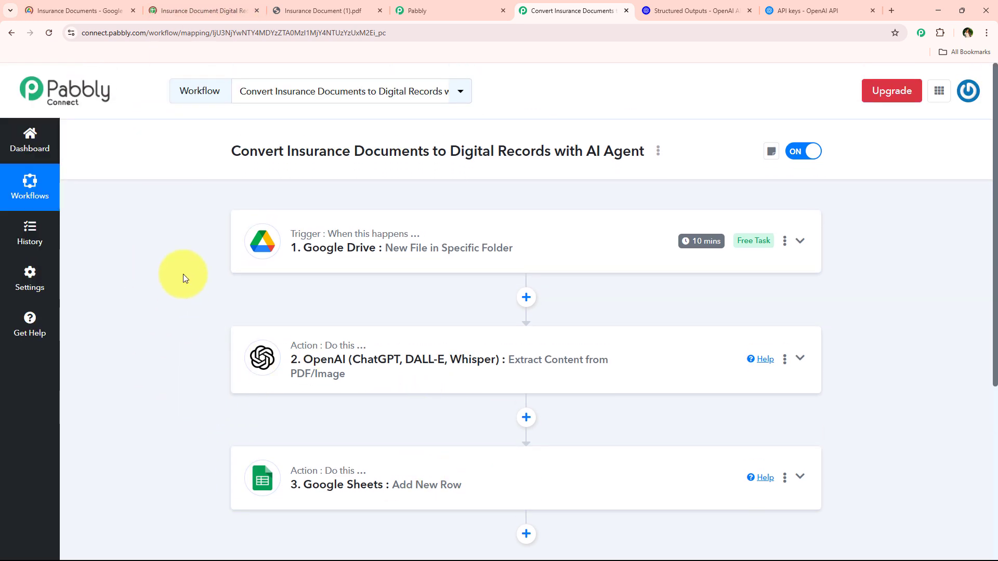